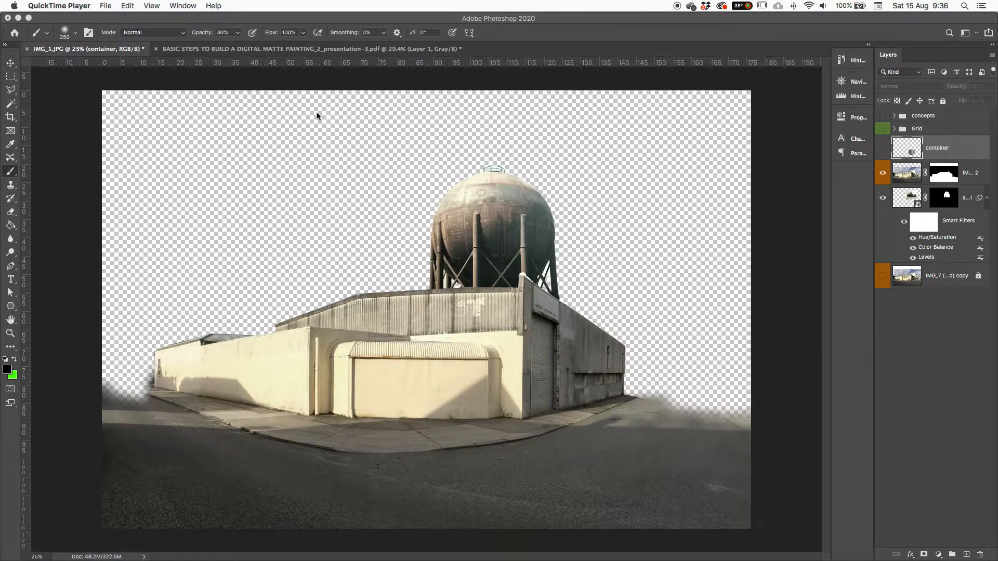
# Open the Matte assets folder on the desktop and preview black-birds-sitting-in-a-thorn-bush.jpg
pyautogui.hotkey('ctrl', 'Up')
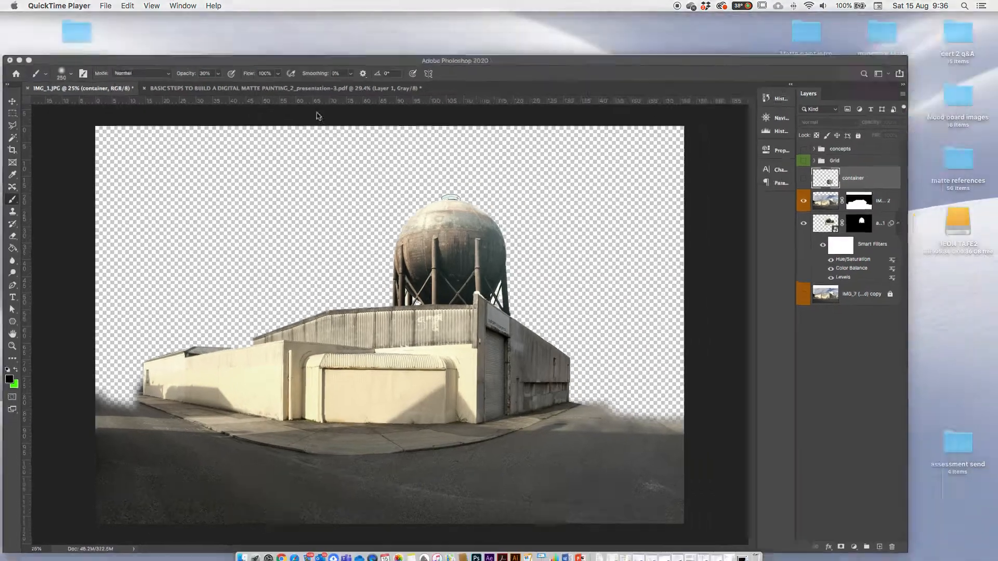
pyautogui.click(903, 134)
pyautogui.press('F11')
pyautogui.doubleClick(878, 156)
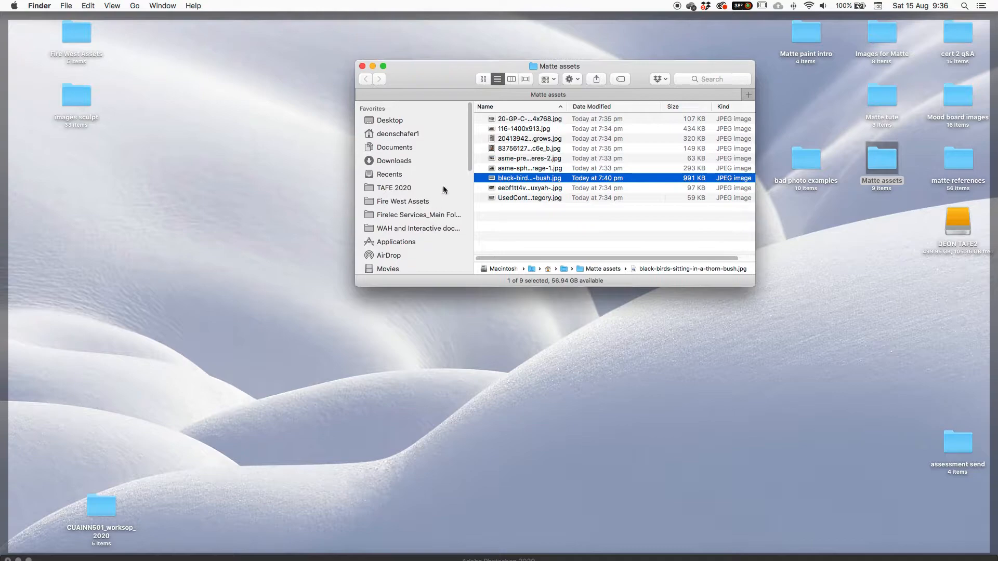
pyautogui.click(509, 225)
pyautogui.click(511, 179)
pyautogui.press('space')
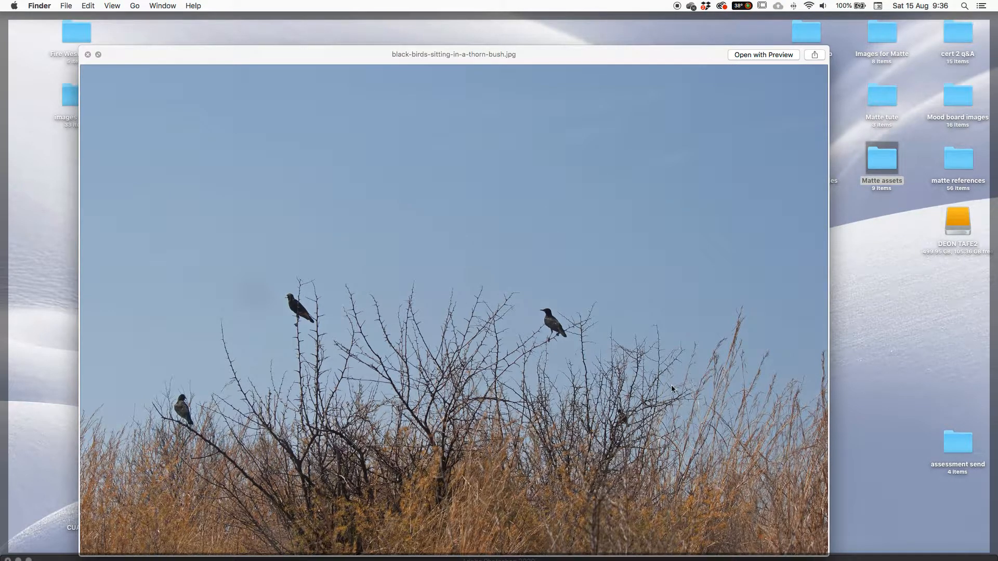
pyautogui.press('space')
# Place black-birds-sitting-in-a-thorn-bush.jpg into IMG_1.JPG, enlarge it proportionally, position it over the building and commit the placement
pyautogui.moveTo(522, 174); pyautogui.dragTo(412, 400)
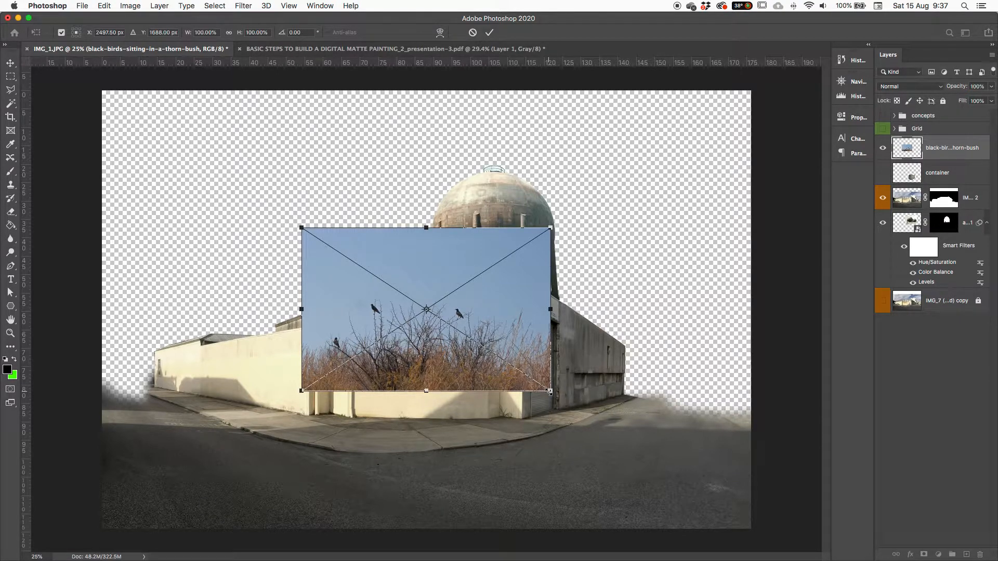
pyautogui.moveTo(550, 391); pyautogui.dragTo(647, 458)
pyautogui.moveTo(568, 361); pyautogui.dragTo(583, 329)
pyautogui.click(489, 32)
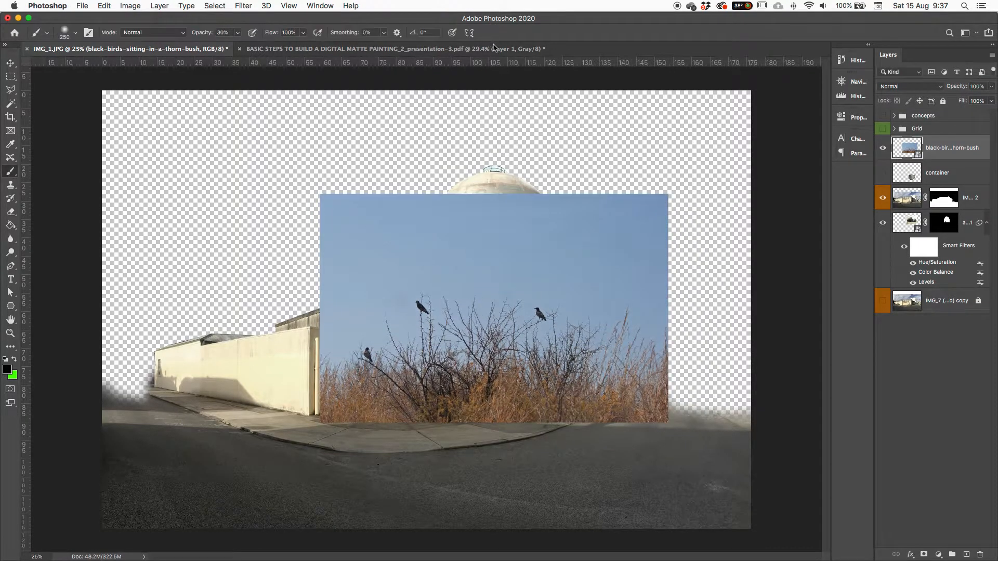
# Display the document's colour channels beside the placed thorn-bush photo
pyautogui.press('super+h')
pyautogui.press('super+equal')
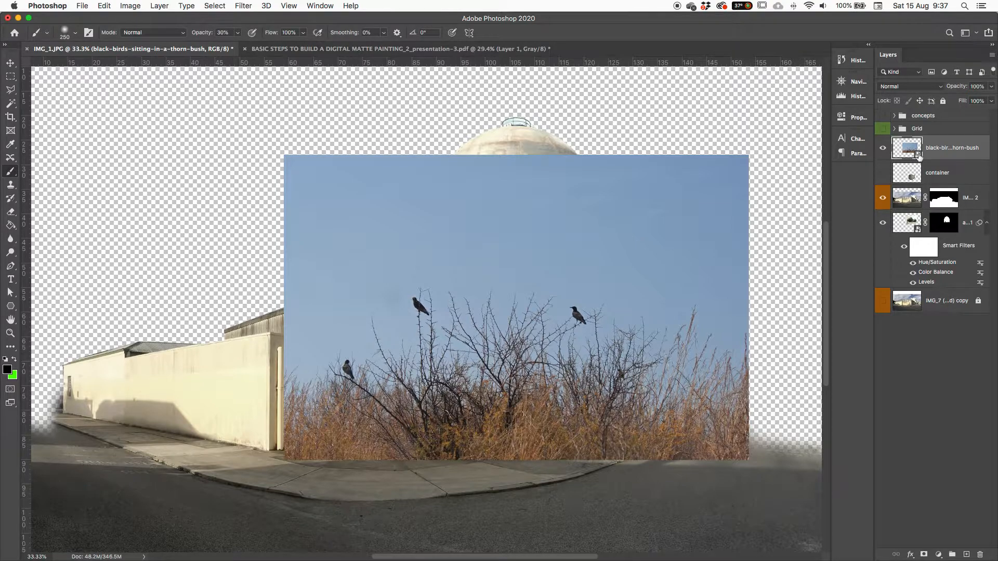
pyautogui.moveTo(658, 251); pyautogui.dragTo(584, 248)
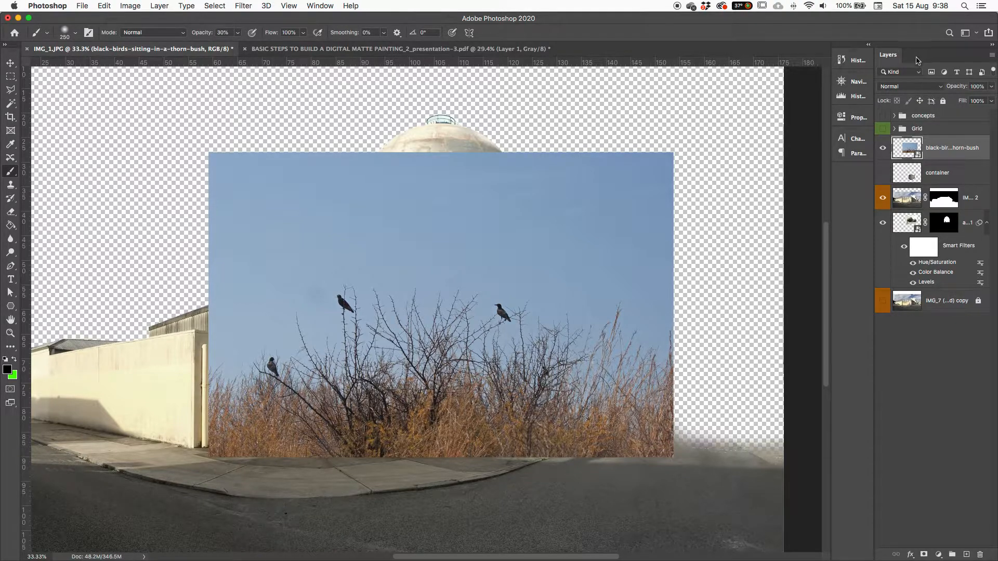
pyautogui.click(319, 6)
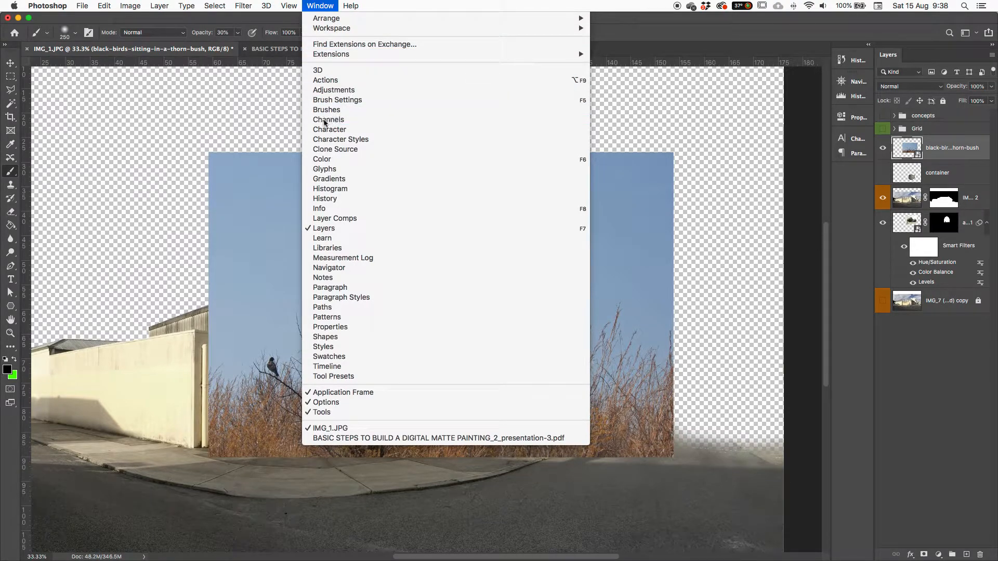
pyautogui.click(333, 120)
pyautogui.moveTo(570, 78); pyautogui.dragTo(694, 94)
pyautogui.moveTo(722, 223); pyautogui.dragTo(740, 282)
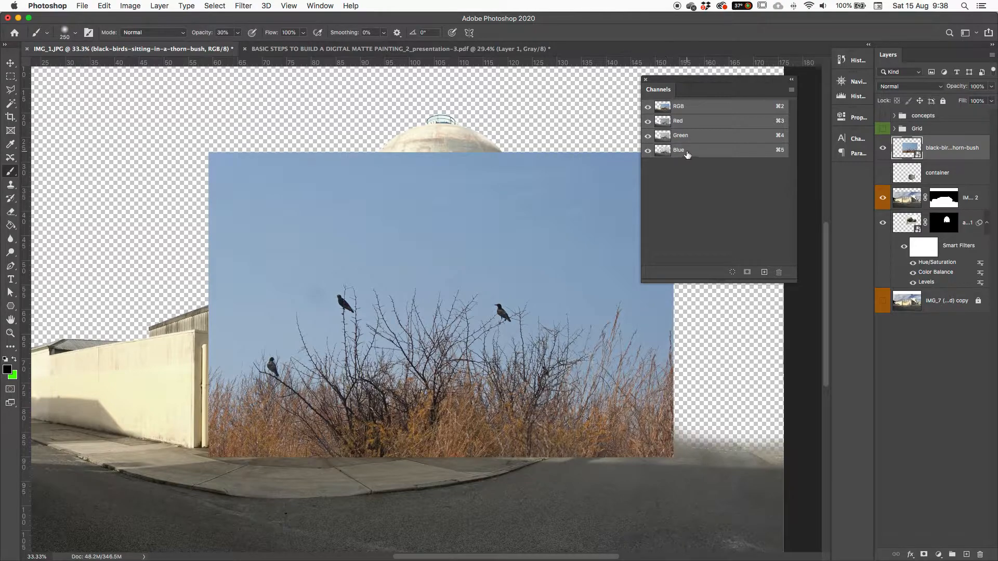
# Compare the contrast between sky and branches in the Red, Green and Blue channels, and return to the RGB composite
pyautogui.click(687, 123)
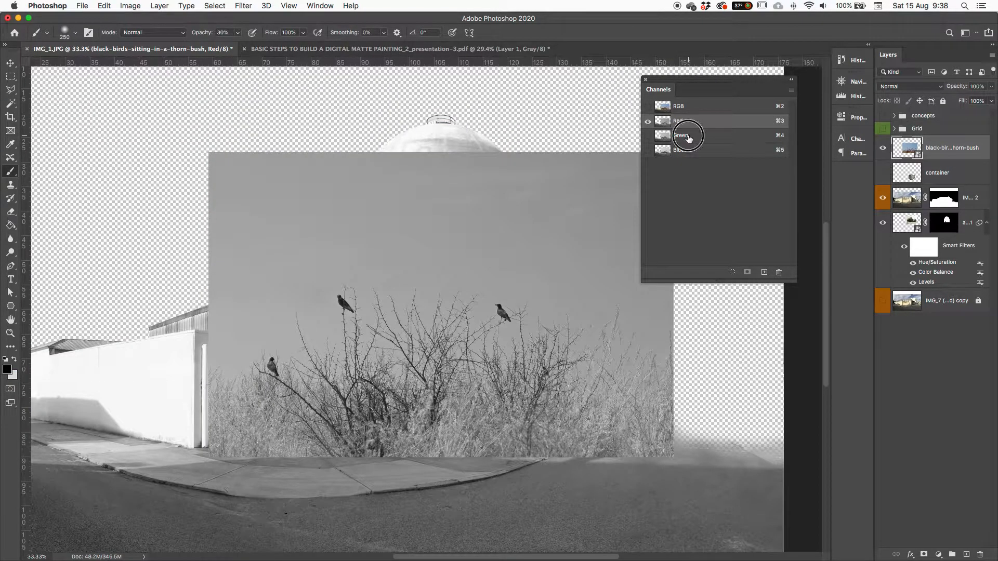
pyautogui.click(690, 137)
pyautogui.click(692, 150)
pyautogui.click(692, 138)
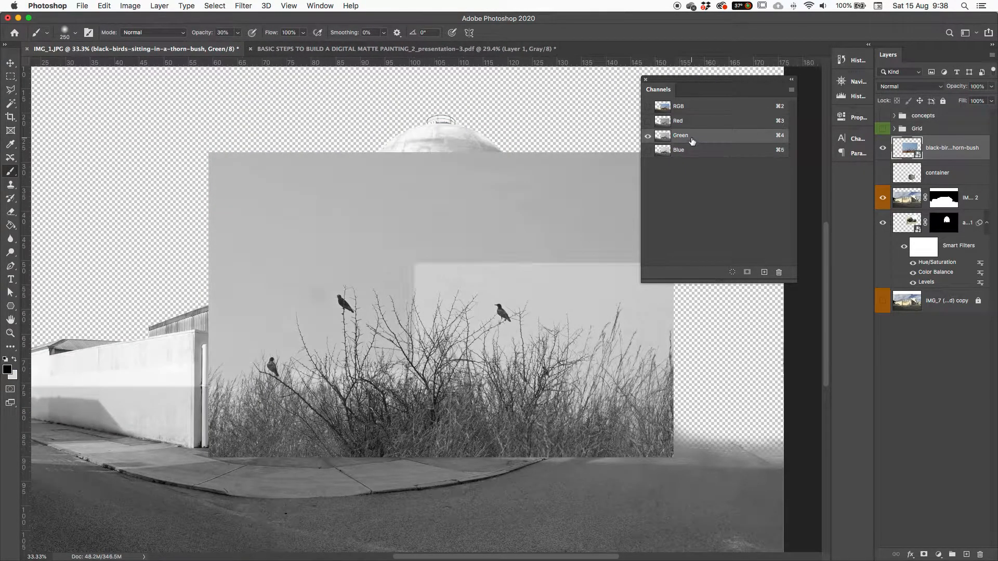
pyautogui.click(693, 125)
pyautogui.click(693, 137)
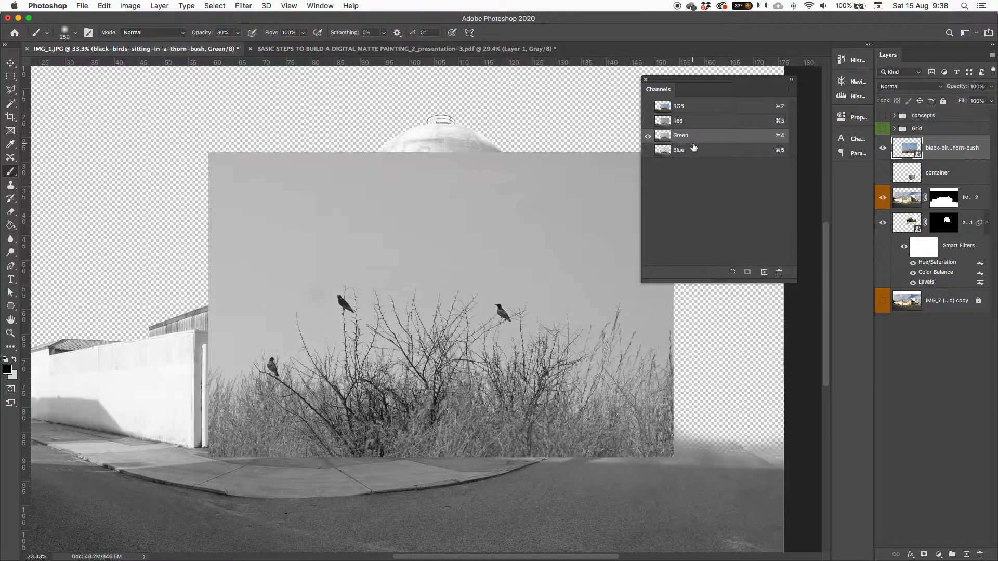
pyautogui.click(694, 151)
pyautogui.click(697, 175)
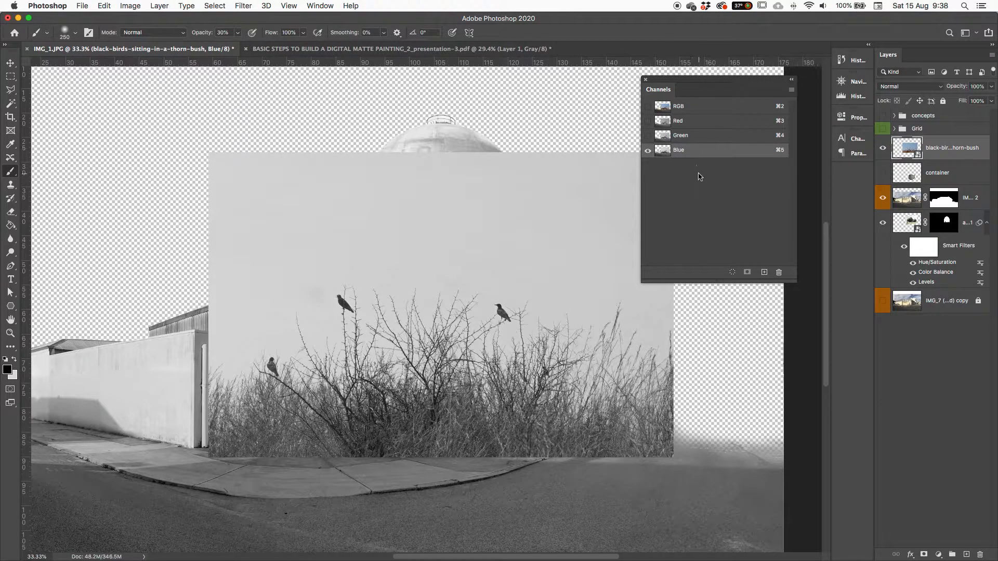
pyautogui.click(691, 107)
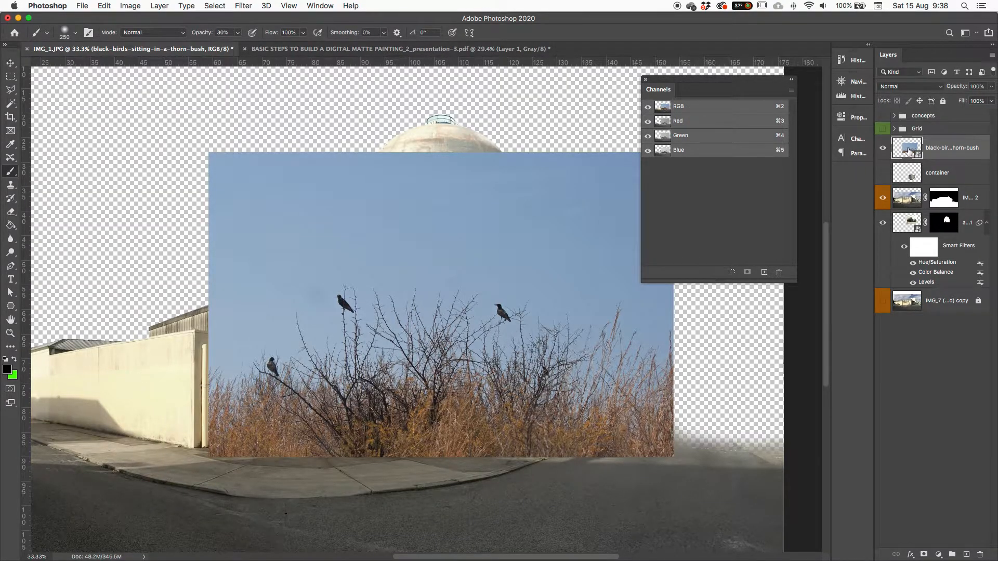
# Duplicate the thorn-bush photo layer and check the Red, Green and Blue channels with the copy selected
pyautogui.moveTo(907, 151); pyautogui.dragTo(966, 554)
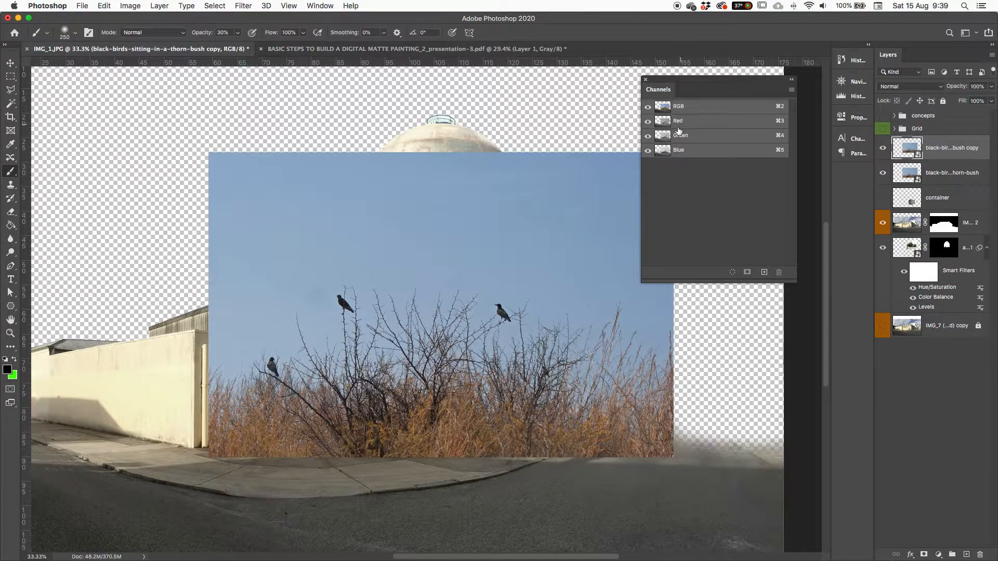
pyautogui.click(697, 122)
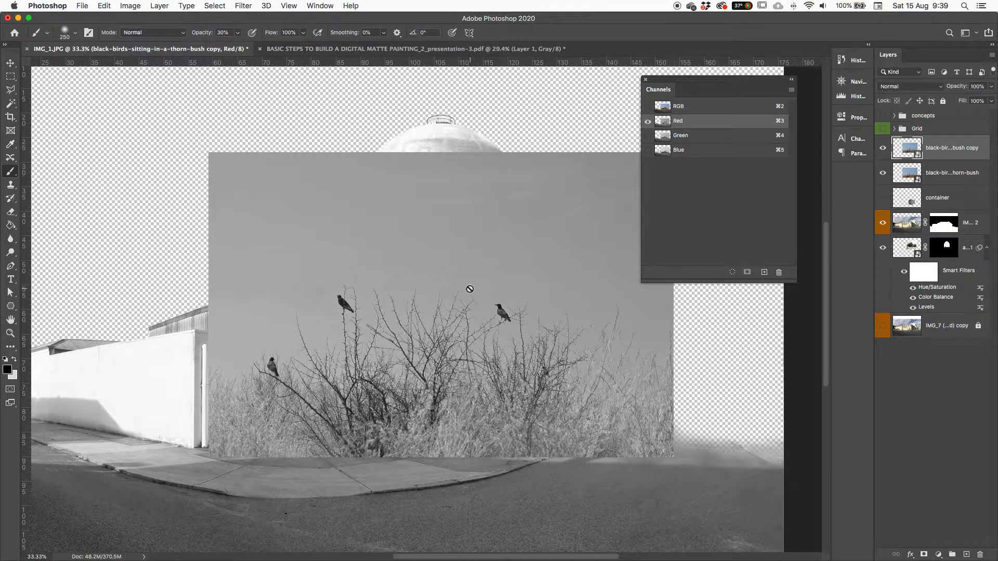
pyautogui.click(683, 139)
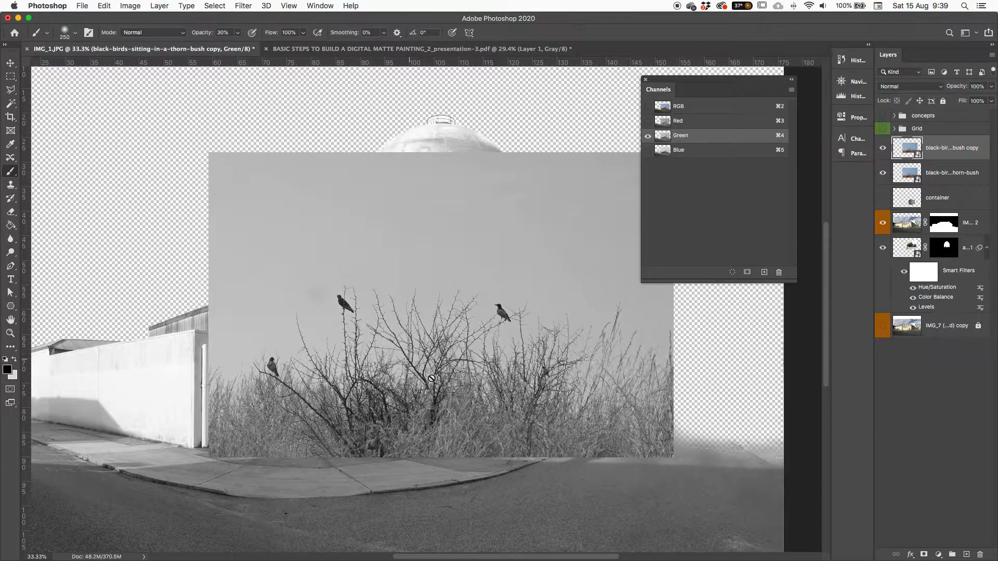
pyautogui.click(685, 153)
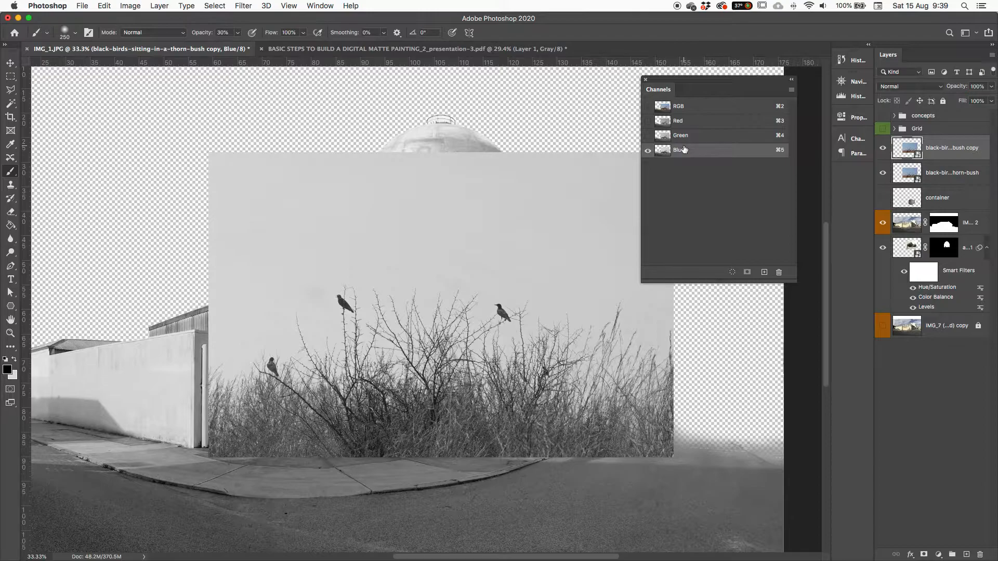
pyautogui.click(691, 107)
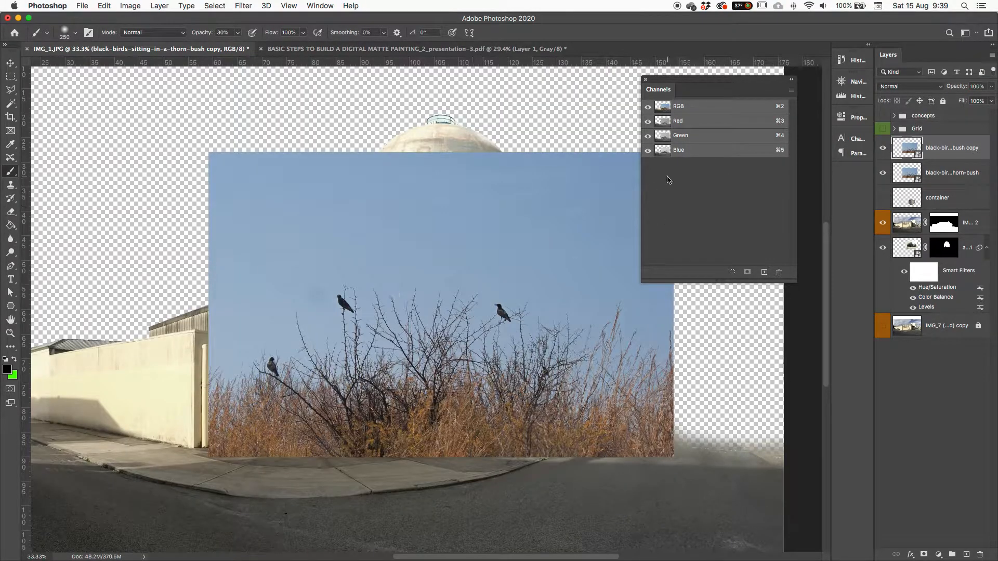
pyautogui.click(686, 151)
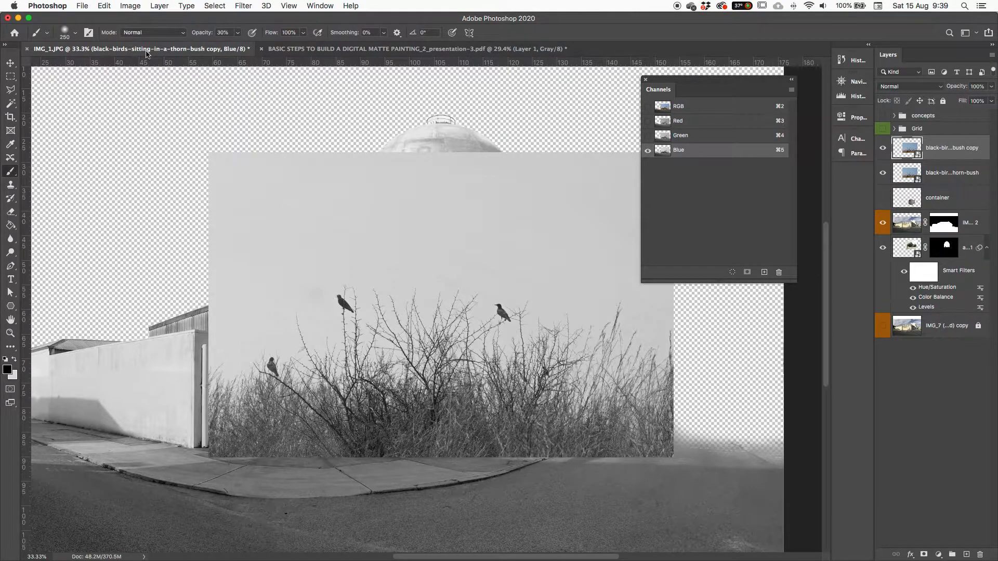
pyautogui.click(137, 5)
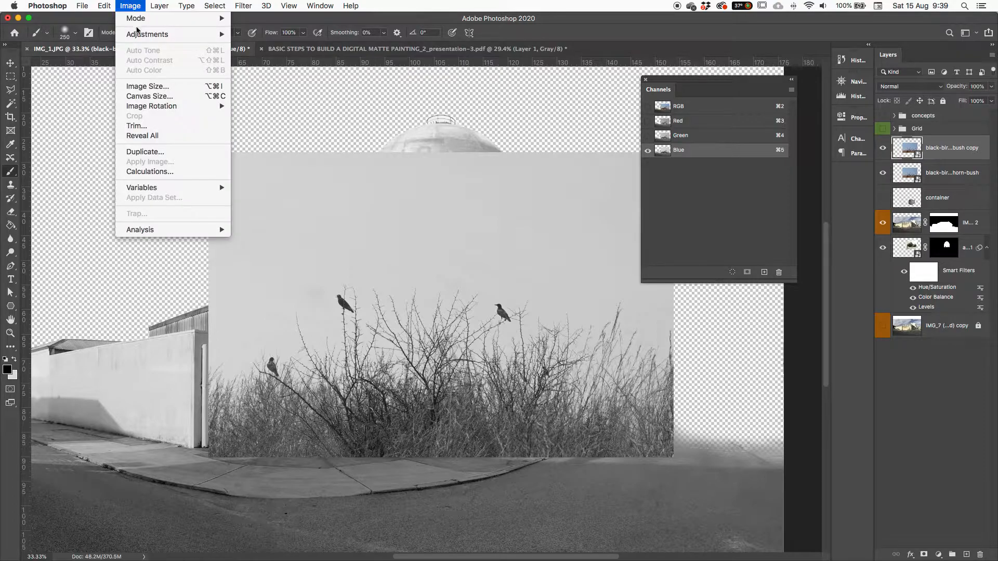
pyautogui.moveTo(139, 38)
pyautogui.click(745, 180)
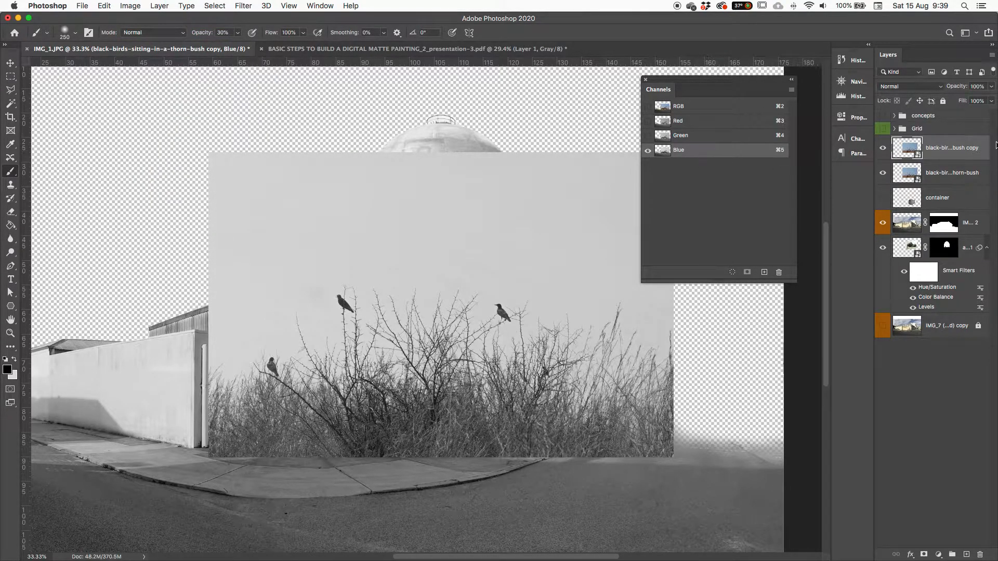
# Rasterize the copied thorn-bush layer and return to the RGB composite
pyautogui.rightClick(947, 148)
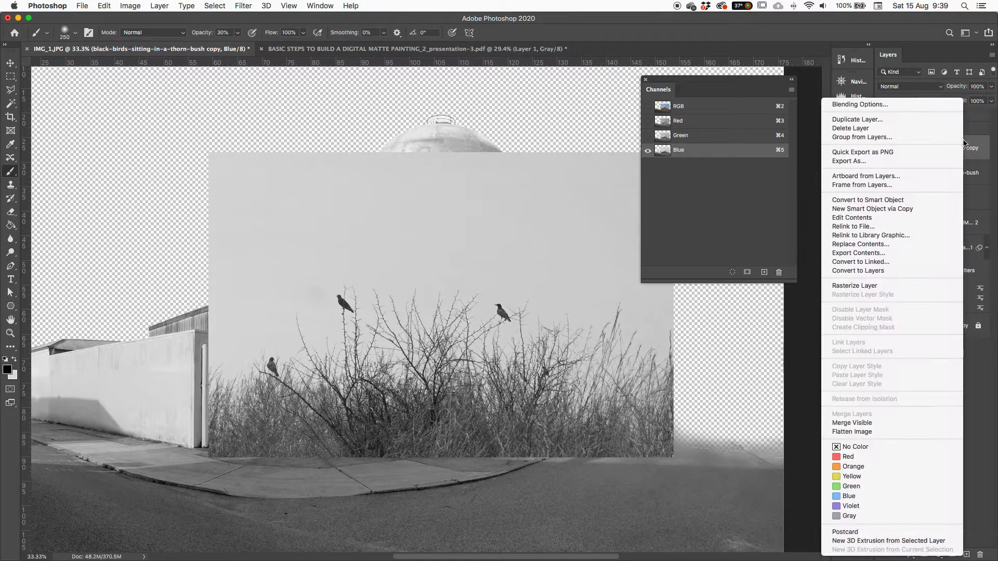
pyautogui.click(872, 283)
pyautogui.press('super+2')
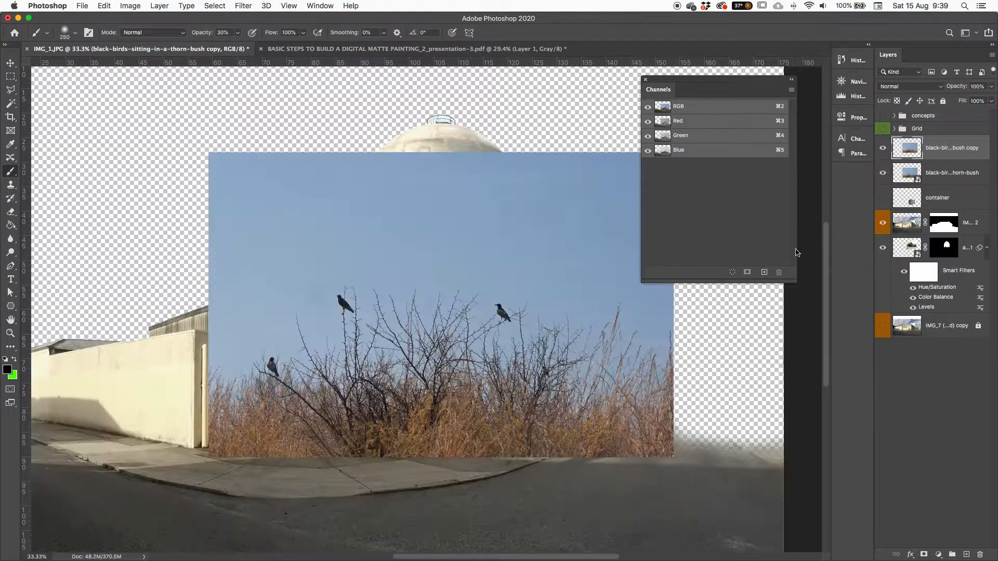
# Apply Levels to the rasterized copy's Blue channel, setting the highlight input level to 193 so the sky turns white
pyautogui.click(698, 150)
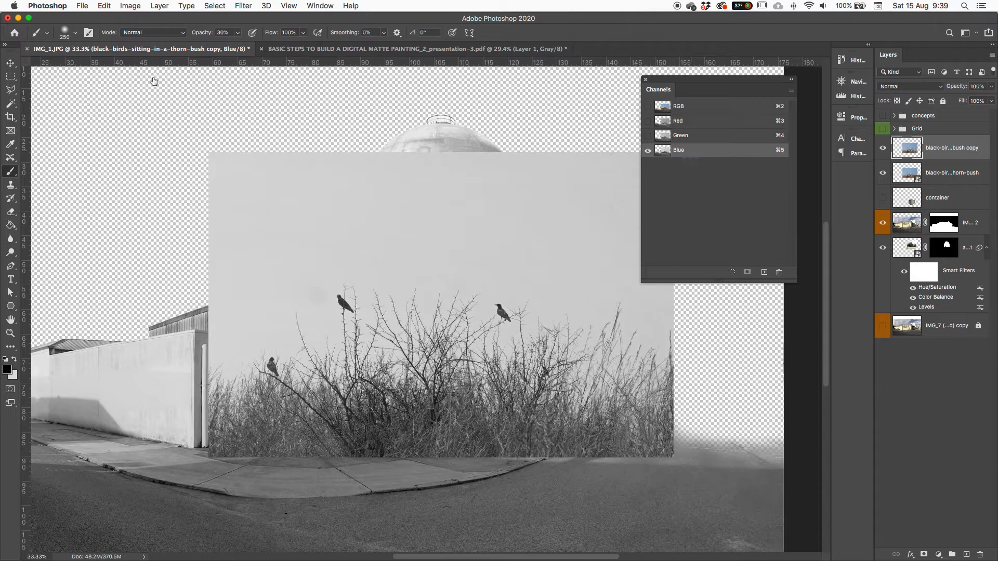
pyautogui.click(131, 6)
pyautogui.moveTo(136, 34)
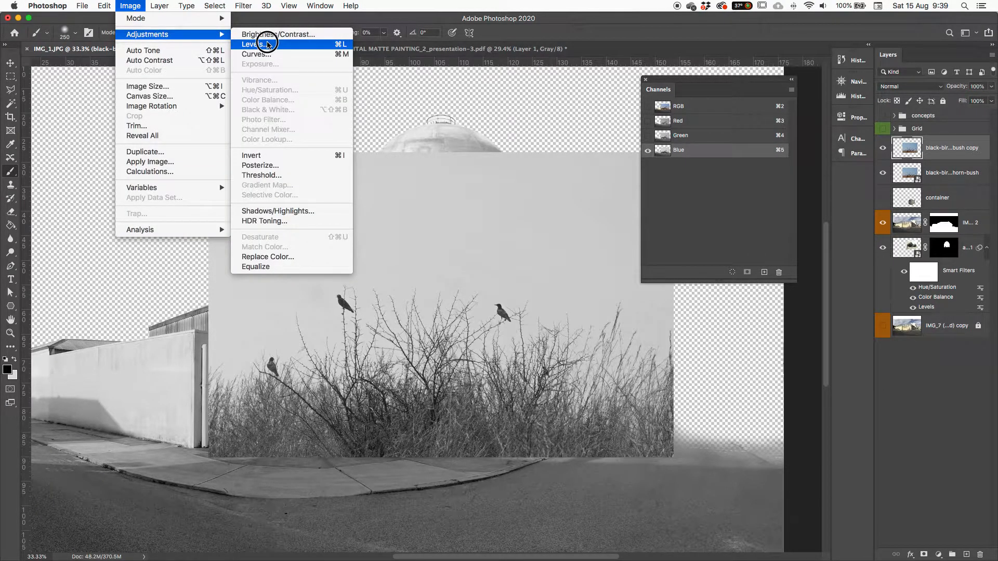
pyautogui.click(267, 45)
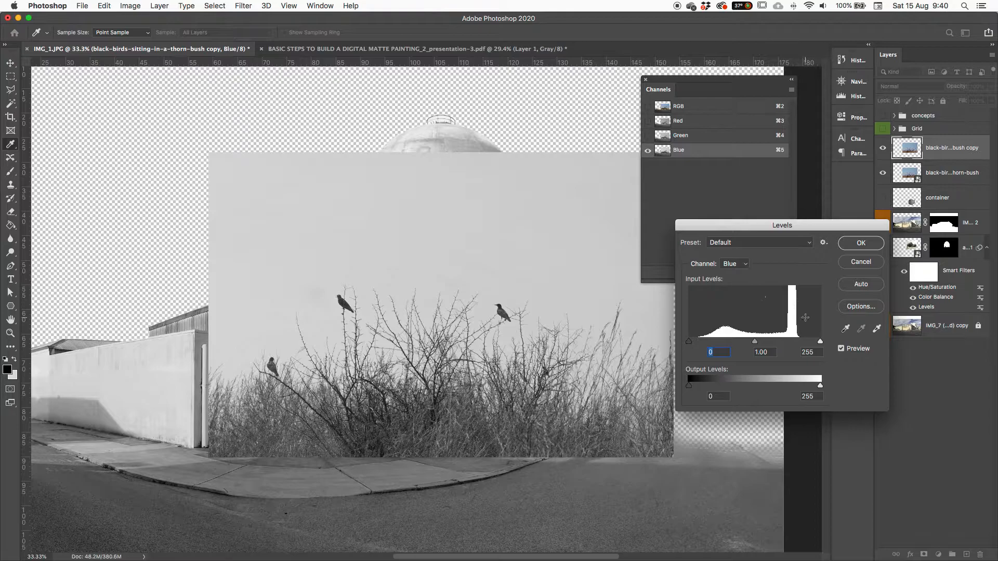
pyautogui.moveTo(820, 343); pyautogui.dragTo(798, 345)
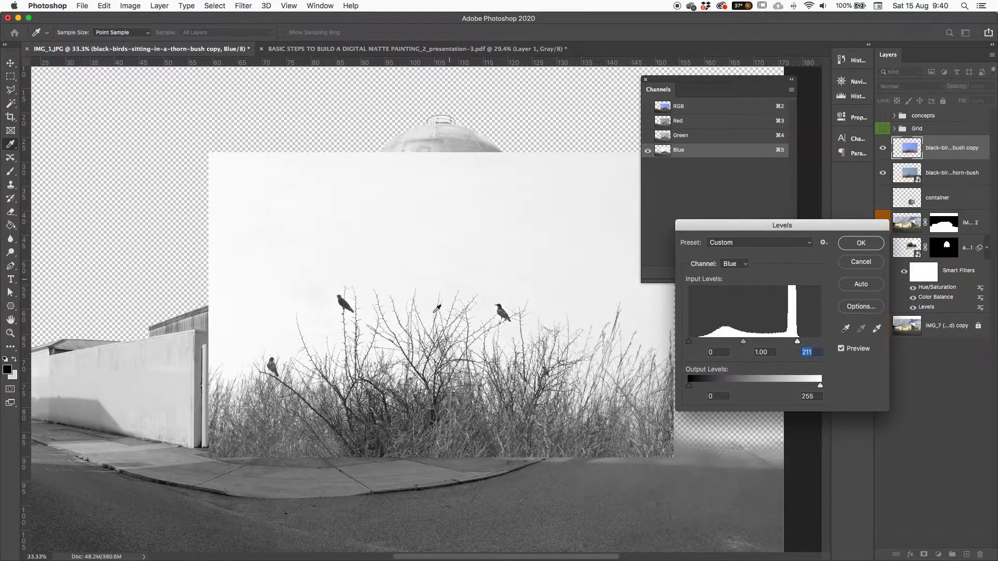
pyautogui.moveTo(794, 343); pyautogui.dragTo(791, 344)
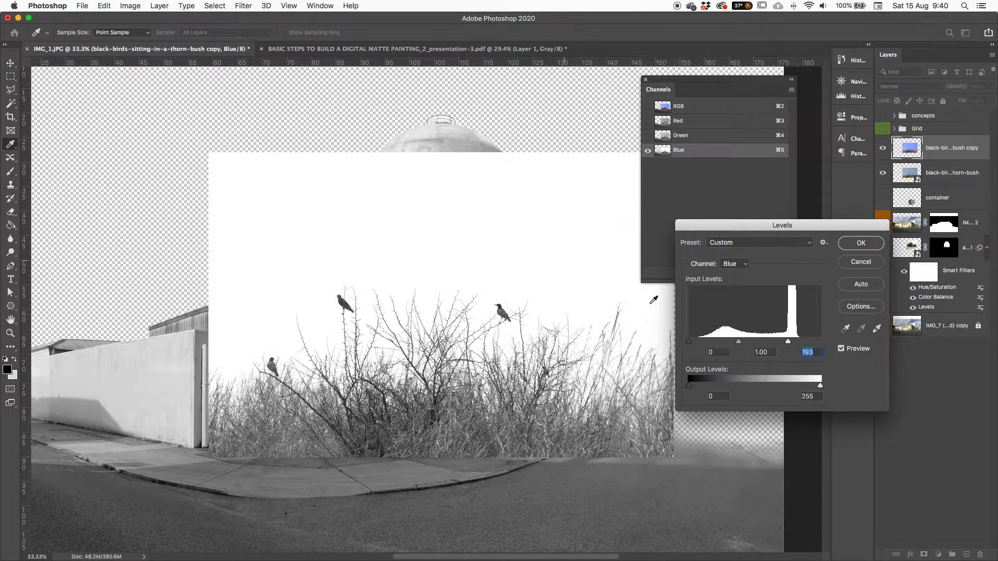
# Set the Blue channel's shadow input level to 136 and midtone level to 1.07 in Levels, and apply the adjustment
pyautogui.moveTo(691, 344); pyautogui.dragTo(755, 345)
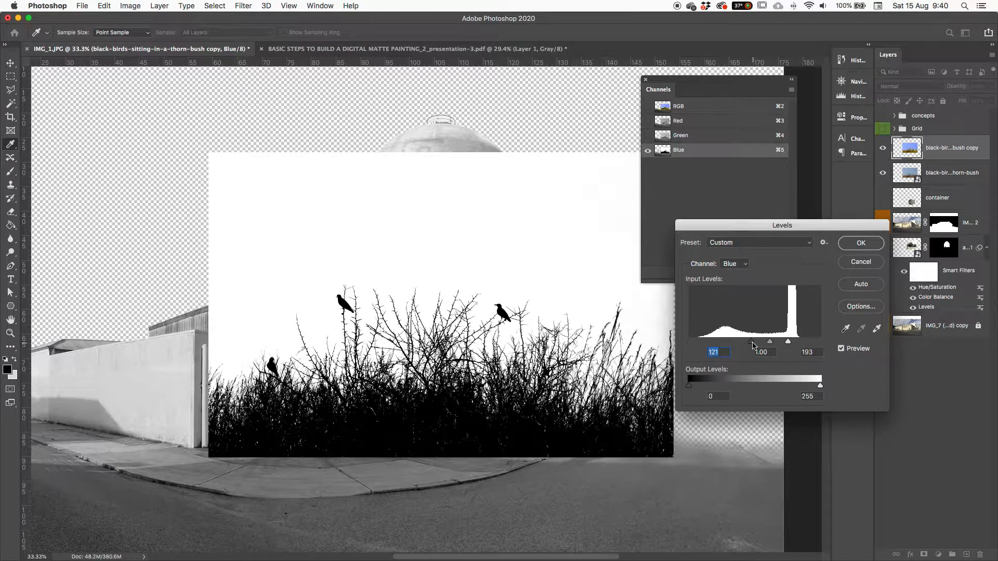
pyautogui.moveTo(766, 343); pyautogui.dragTo(771, 345)
pyautogui.press('super+equal')
pyautogui.press('super+equal')
pyautogui.press('super+equal')
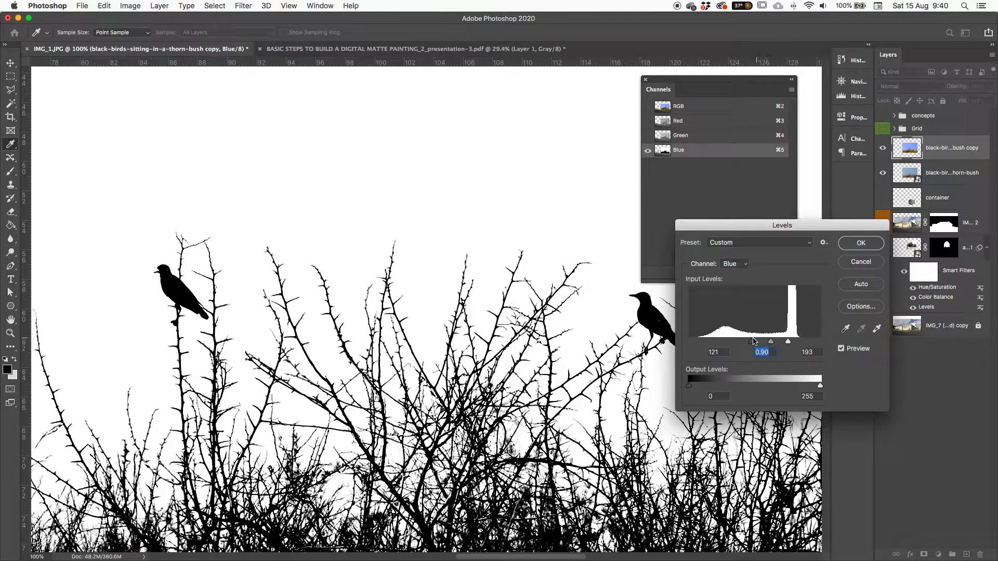
pyautogui.moveTo(773, 344)
pyautogui.mouseDown()
pyautogui.moveTo(787, 342)
pyautogui.moveTo(772, 343)
pyautogui.mouseUp()
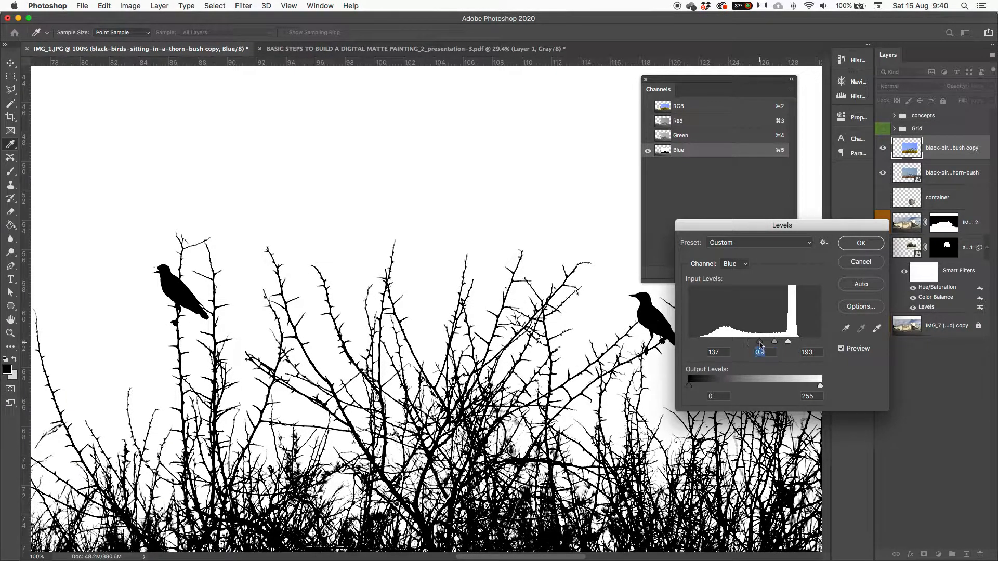
pyautogui.press('super+minus')
pyautogui.press('super+minus')
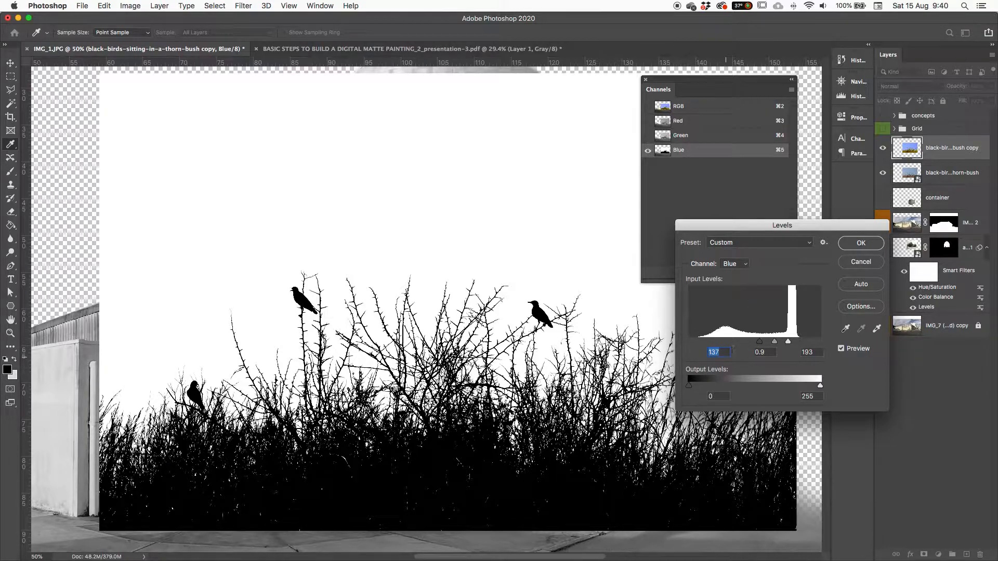
pyautogui.press('Tab')
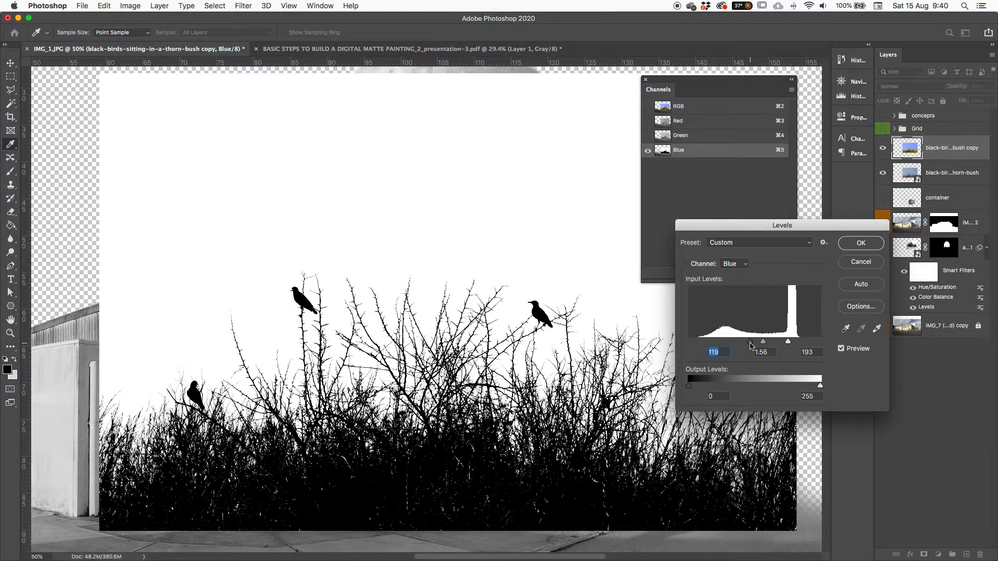
pyautogui.moveTo(752, 343)
pyautogui.mouseDown()
pyautogui.moveTo(771, 344)
pyautogui.moveTo(760, 345)
pyautogui.mouseUp()
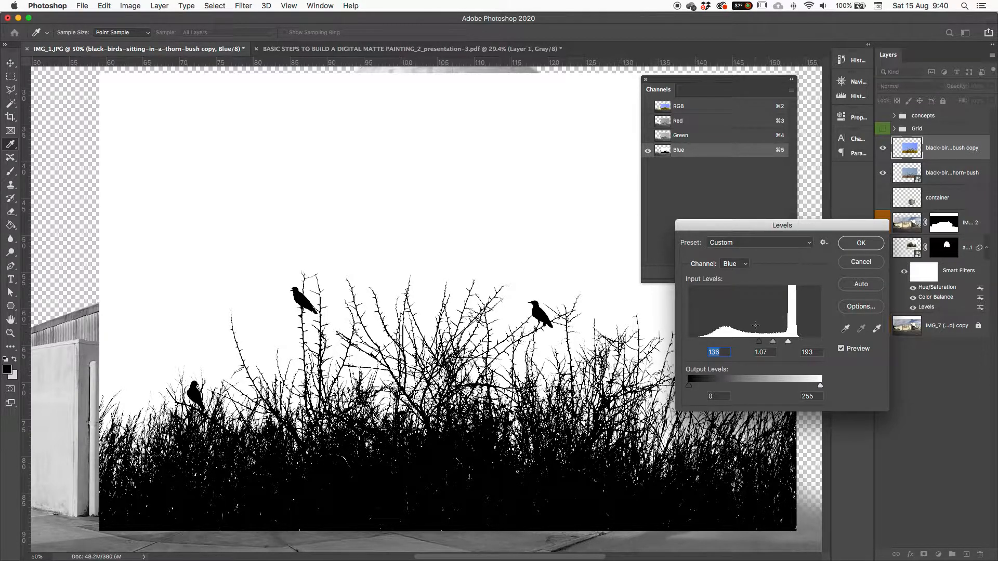
pyautogui.click(854, 247)
# Set the Brush opacity to 100%, try a black stroke over the bush in the Blue channel, and undo the stroke
pyautogui.press('b')
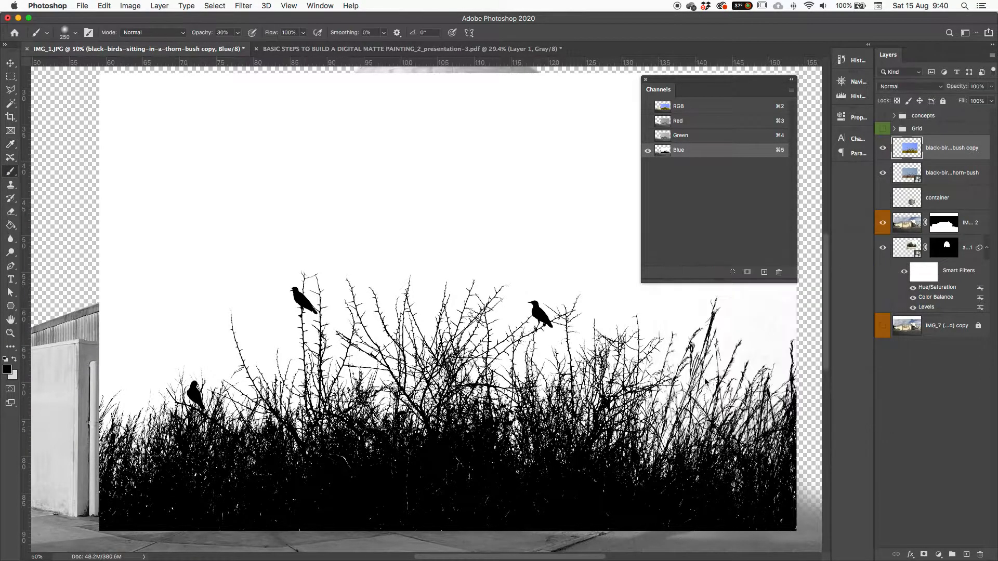
pyautogui.press('super+equal')
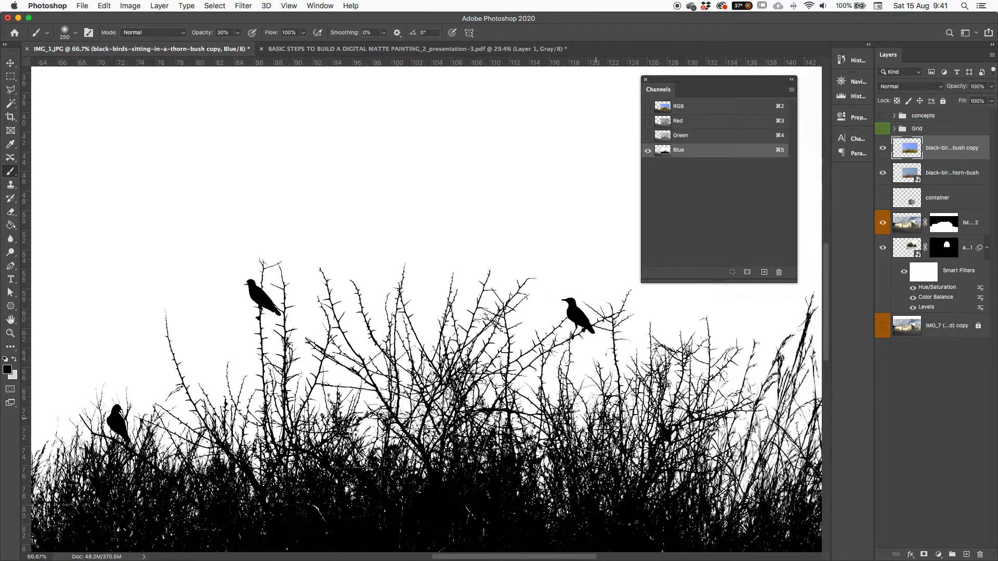
pyautogui.scroll(-5, 398, 431)
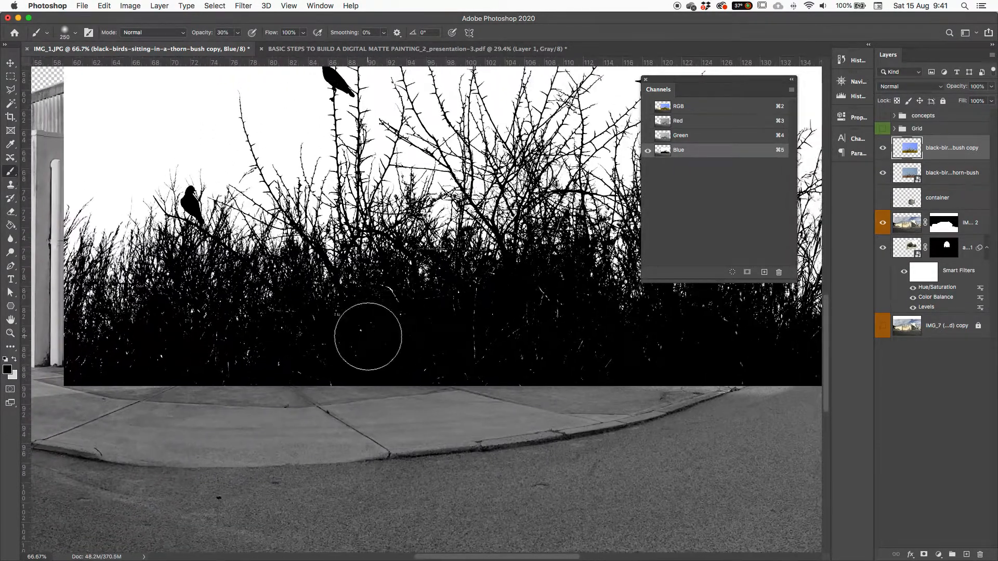
pyautogui.moveTo(338, 343); pyautogui.dragTo(305, 389)
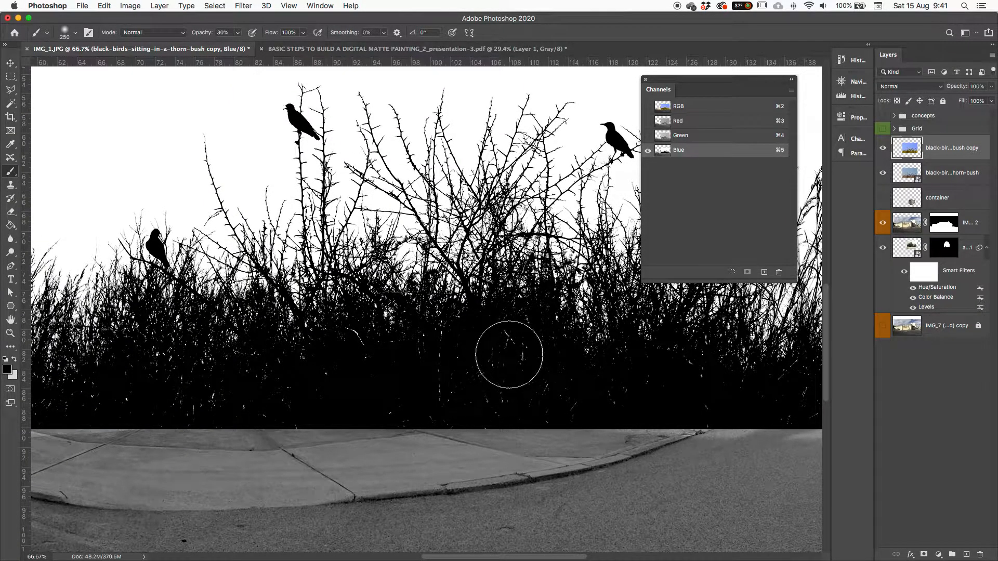
pyautogui.moveTo(505, 372); pyautogui.dragTo(494, 352)
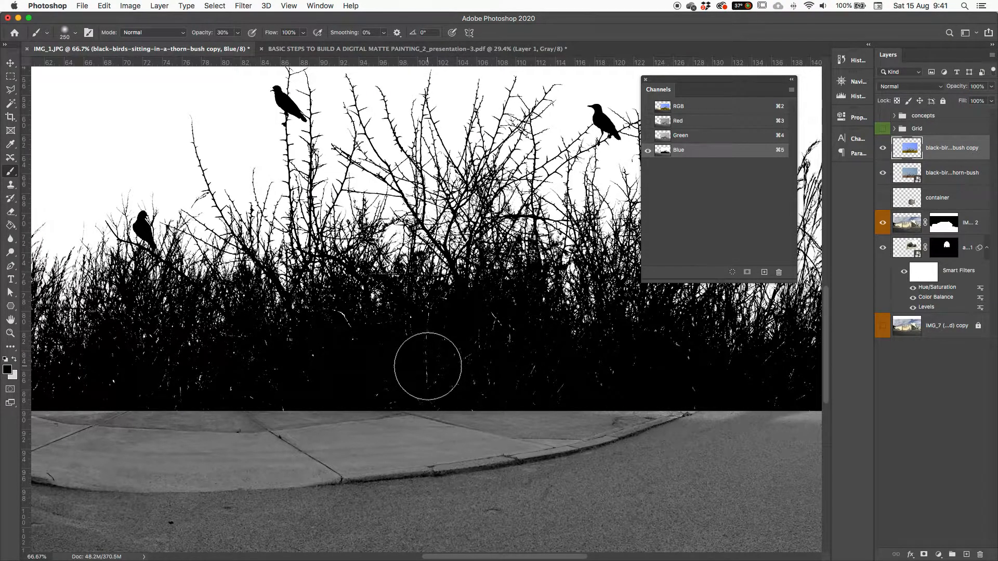
pyautogui.moveTo(461, 341); pyautogui.dragTo(459, 349)
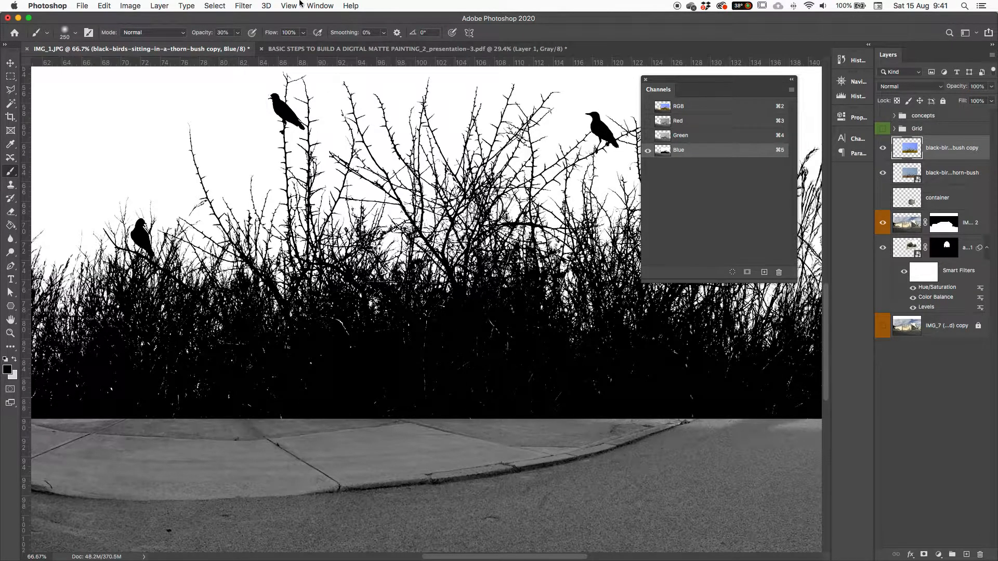
pyautogui.moveTo(202, 36); pyautogui.dragTo(331, 42)
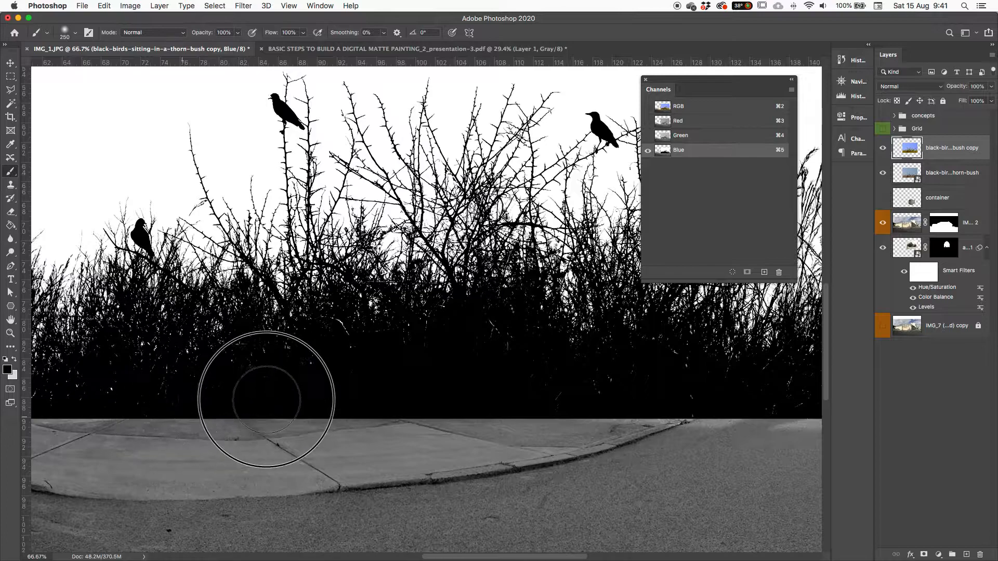
pyautogui.moveTo(287, 326)
pyautogui.mouseDown()
pyautogui.moveTo(208, 173)
pyautogui.moveTo(221, 165)
pyautogui.moveTo(222, 200)
pyautogui.moveTo(242, 229)
pyautogui.mouseUp()
pyautogui.press('super+z')
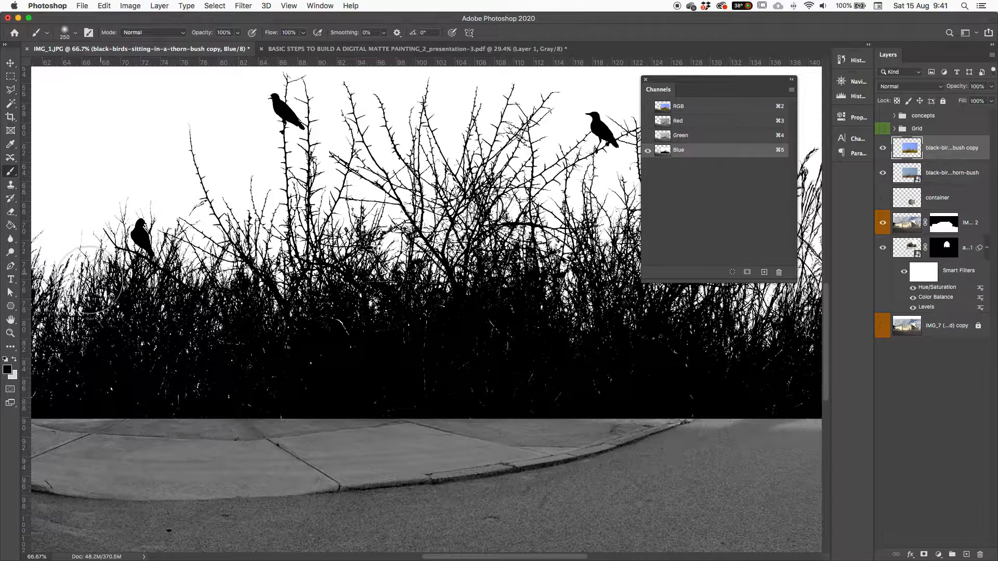
# Switch to the Burn tool for darkening the bush in the Blue channel
pyautogui.click(11, 252)
pyautogui.rightClick(9, 257)
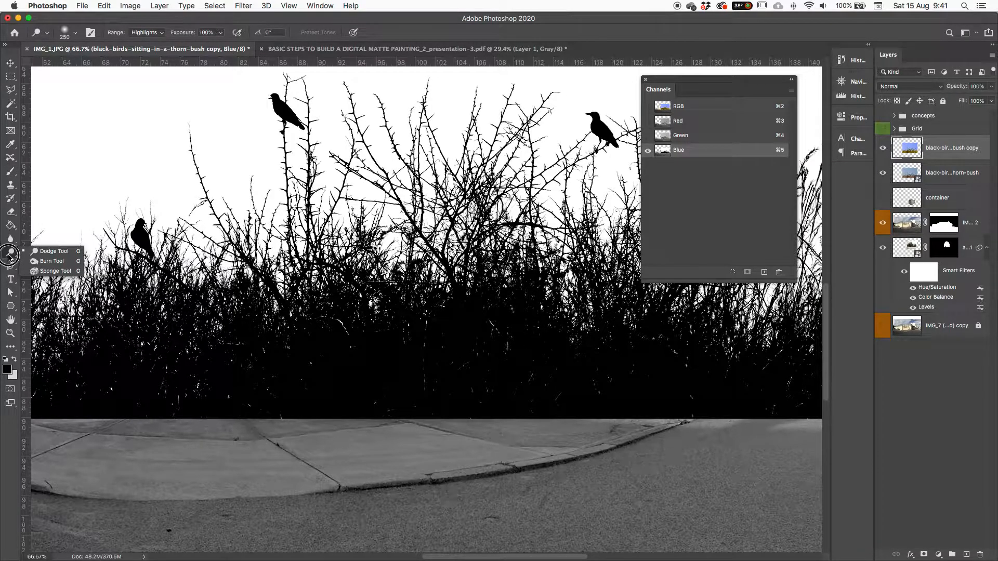
pyautogui.click(61, 264)
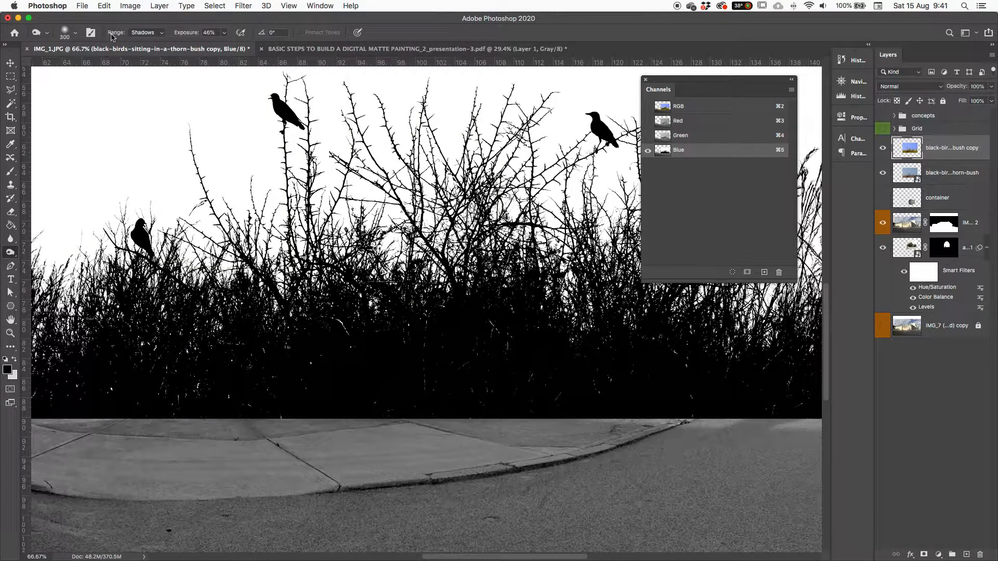
# Try burning the white sky beside the branches with the range set to Highlights, and undo the stroke
pyautogui.click(151, 34)
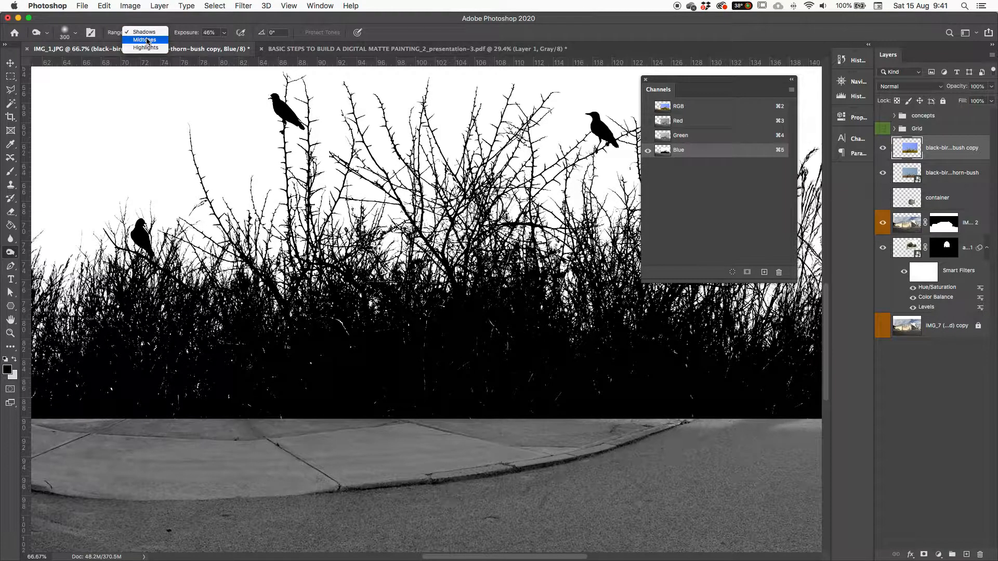
pyautogui.click(146, 47)
pyautogui.moveTo(189, 119)
pyautogui.mouseDown()
pyautogui.moveTo(52, 168)
pyautogui.moveTo(121, 139)
pyautogui.moveTo(97, 159)
pyautogui.moveTo(158, 139)
pyautogui.mouseUp()
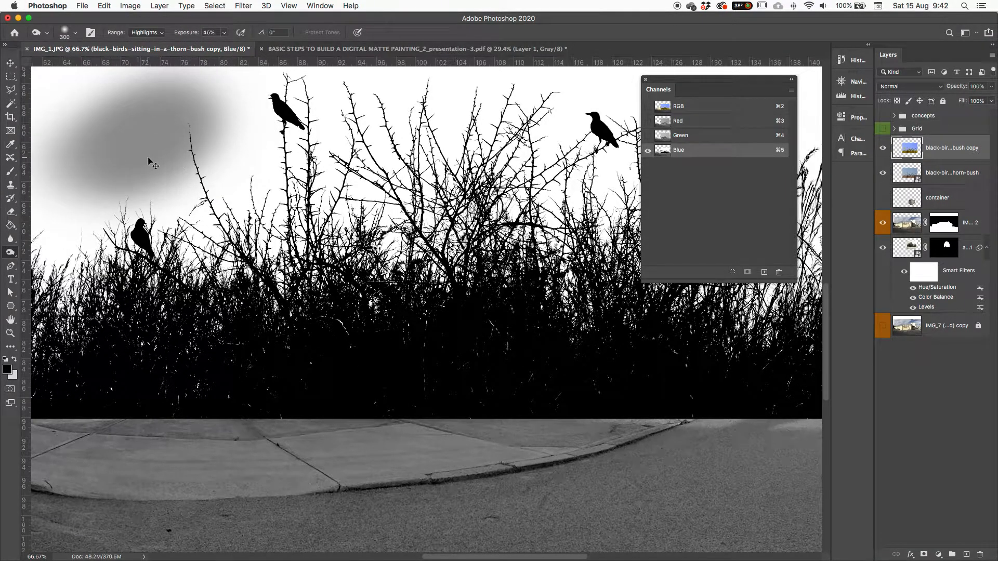
pyautogui.press('super+z')
# Set the Burn range to Shadows and darken the lower part of the bush across its full width
pyautogui.click(140, 34)
pyautogui.click(143, 12)
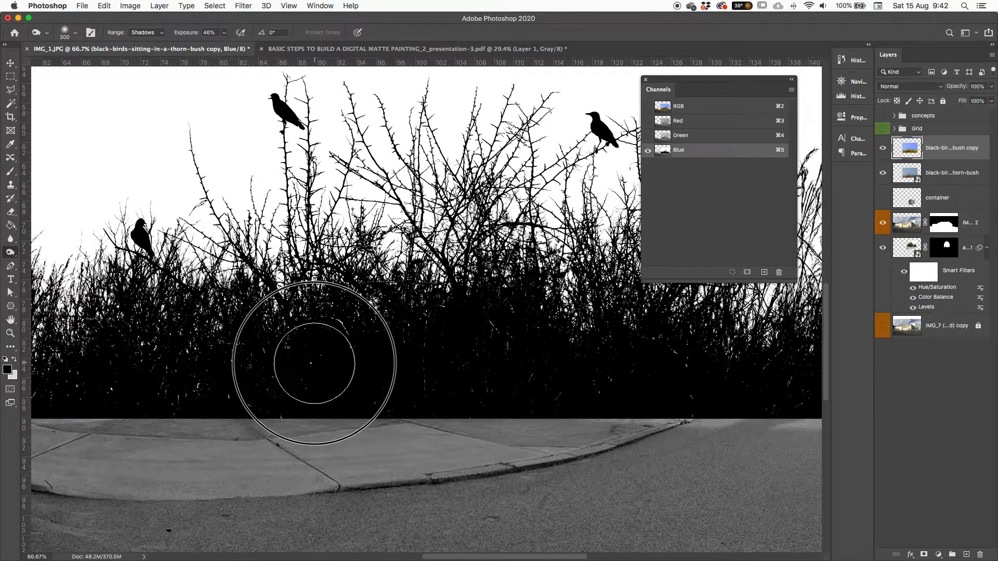
pyautogui.moveTo(412, 354)
pyautogui.mouseDown()
pyautogui.moveTo(588, 378)
pyautogui.moveTo(345, 398)
pyautogui.moveTo(497, 398)
pyautogui.moveTo(437, 379)
pyautogui.moveTo(557, 383)
pyautogui.moveTo(360, 366)
pyautogui.moveTo(574, 386)
pyautogui.mouseUp()
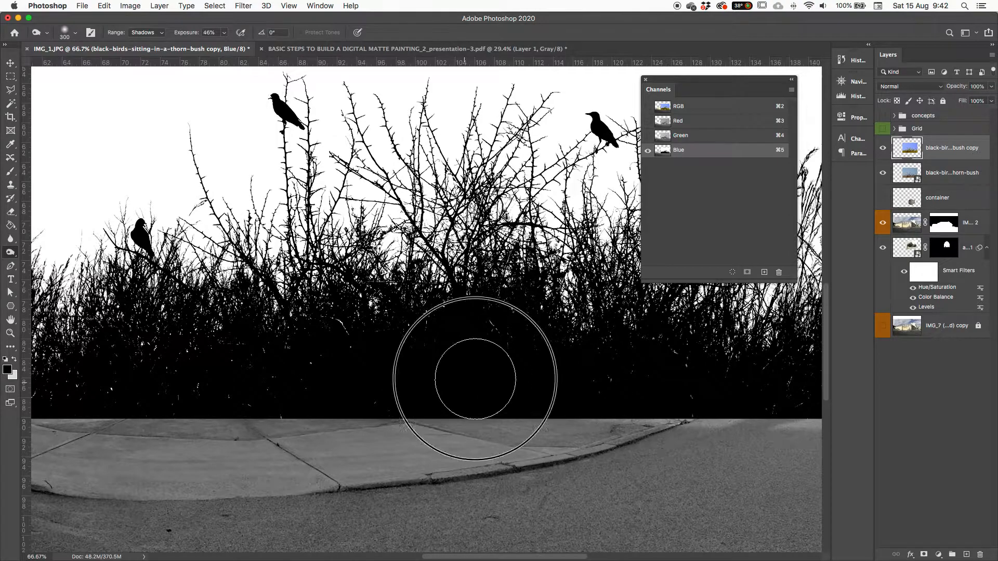
pyautogui.moveTo(671, 387)
pyautogui.mouseDown()
pyautogui.moveTo(479, 357)
pyautogui.moveTo(628, 390)
pyautogui.moveTo(671, 412)
pyautogui.moveTo(751, 408)
pyautogui.mouseUp()
pyautogui.rightClick(747, 180)
pyautogui.click(713, 149)
pyautogui.moveTo(691, 356)
pyautogui.mouseDown()
pyautogui.moveTo(670, 326)
pyautogui.moveTo(793, 376)
pyautogui.moveTo(762, 402)
pyautogui.moveTo(292, 413)
pyautogui.moveTo(201, 397)
pyautogui.moveTo(41, 401)
pyautogui.mouseUp()
pyautogui.hscroll(-5, 364, 364)
pyautogui.moveTo(335, 364)
pyautogui.mouseDown()
pyautogui.moveTo(572, 365)
pyautogui.moveTo(306, 446)
pyautogui.moveTo(336, 395)
pyautogui.moveTo(285, 407)
pyautogui.mouseUp()
pyautogui.moveTo(423, 479)
pyautogui.mouseDown()
pyautogui.moveTo(668, 474)
pyautogui.moveTo(740, 508)
pyautogui.moveTo(630, 479)
pyautogui.moveTo(653, 486)
pyautogui.moveTo(472, 480)
pyautogui.moveTo(506, 446)
pyautogui.moveTo(730, 503)
pyautogui.moveTo(762, 491)
pyautogui.mouseUp()
# Paint over the remaining white specks along the bush's base in black with a 60 px brush
pyautogui.press('b')
pyautogui.press('[')
pyautogui.press('[')
pyautogui.press('[')
pyautogui.press('[')
pyautogui.press('[')
pyautogui.press('[')
pyautogui.press('[')
pyautogui.press('[')
pyautogui.press('[')
pyautogui.moveTo(483, 491)
pyautogui.mouseDown()
pyautogui.moveTo(568, 472)
pyautogui.moveTo(613, 489)
pyautogui.moveTo(635, 479)
pyautogui.mouseUp()
pyautogui.moveTo(211, 480)
pyautogui.mouseDown()
pyautogui.moveTo(276, 493)
pyautogui.moveTo(259, 455)
pyautogui.moveTo(390, 481)
pyautogui.moveTo(289, 460)
pyautogui.moveTo(313, 436)
pyautogui.moveTo(178, 466)
pyautogui.moveTo(204, 451)
pyautogui.mouseUp()
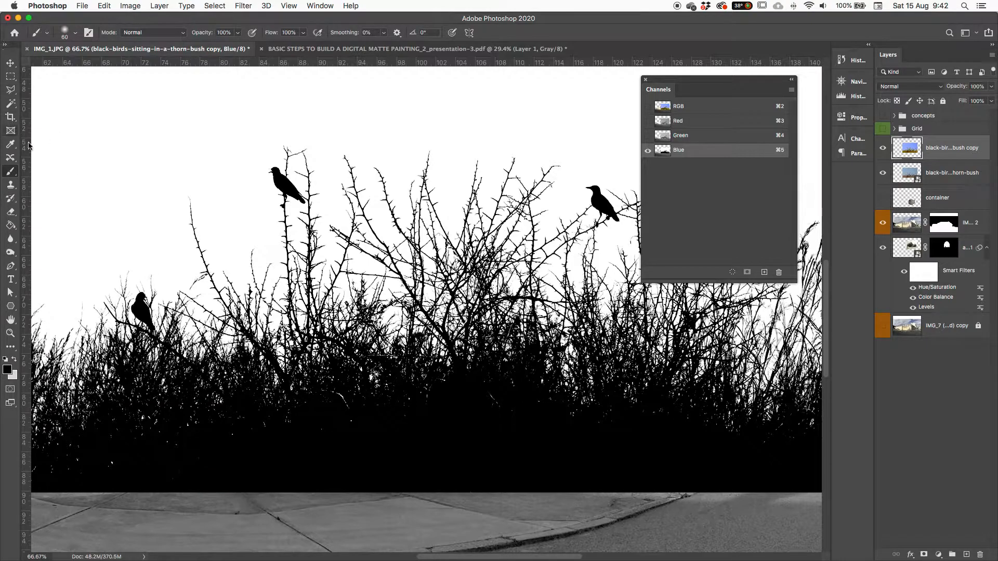
# Whiten the grey traces in the sky with the Dodge tool on the Highlights range, enlarging the brush to 800 px
pyautogui.click(14, 255)
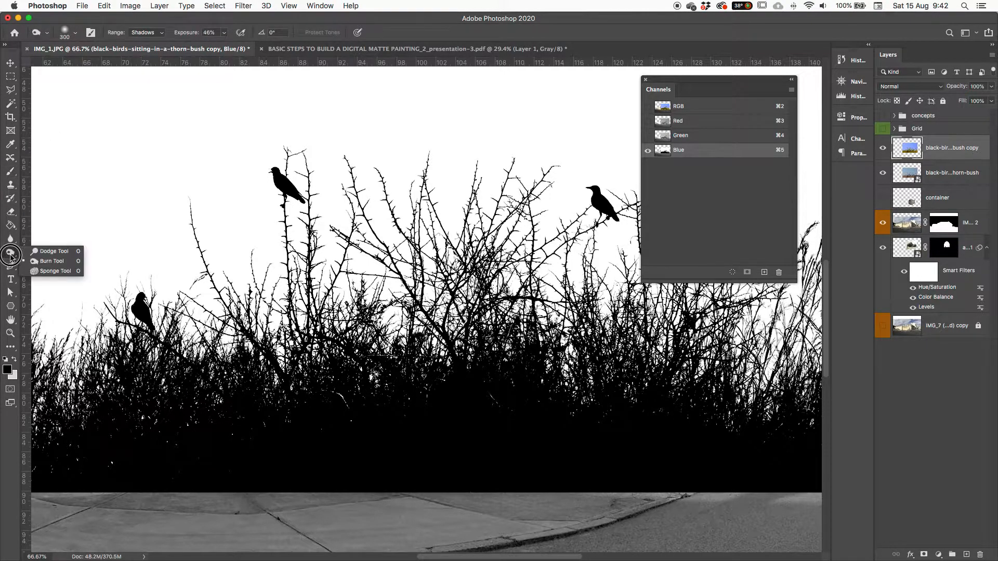
pyautogui.click(51, 252)
pyautogui.click(148, 33)
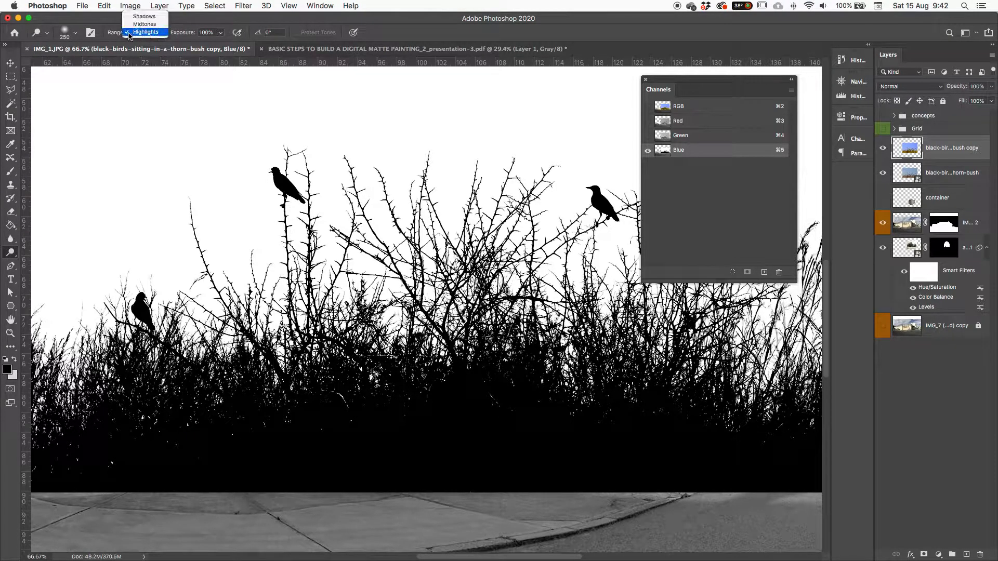
pyautogui.click(151, 35)
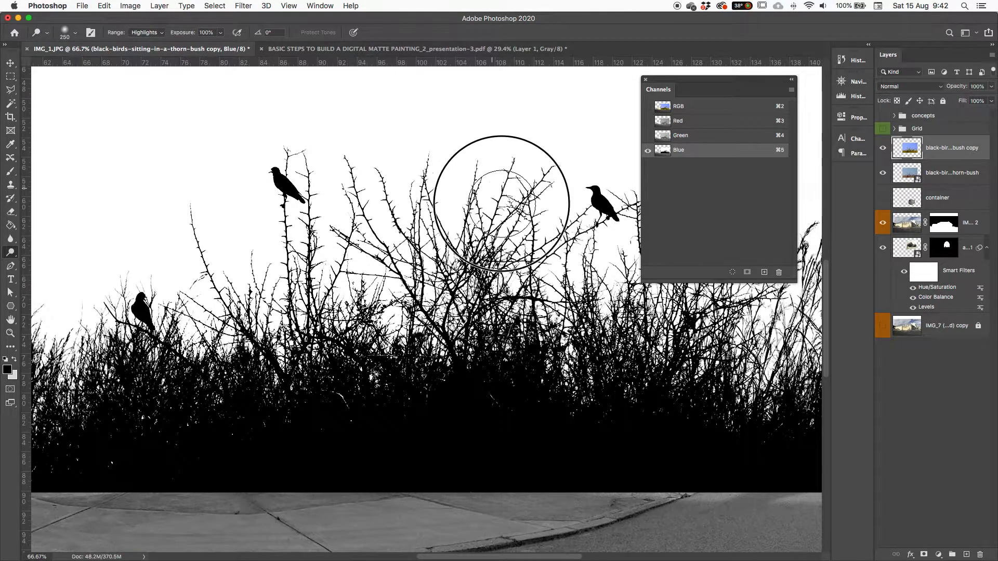
pyautogui.moveTo(531, 216); pyautogui.dragTo(461, 245)
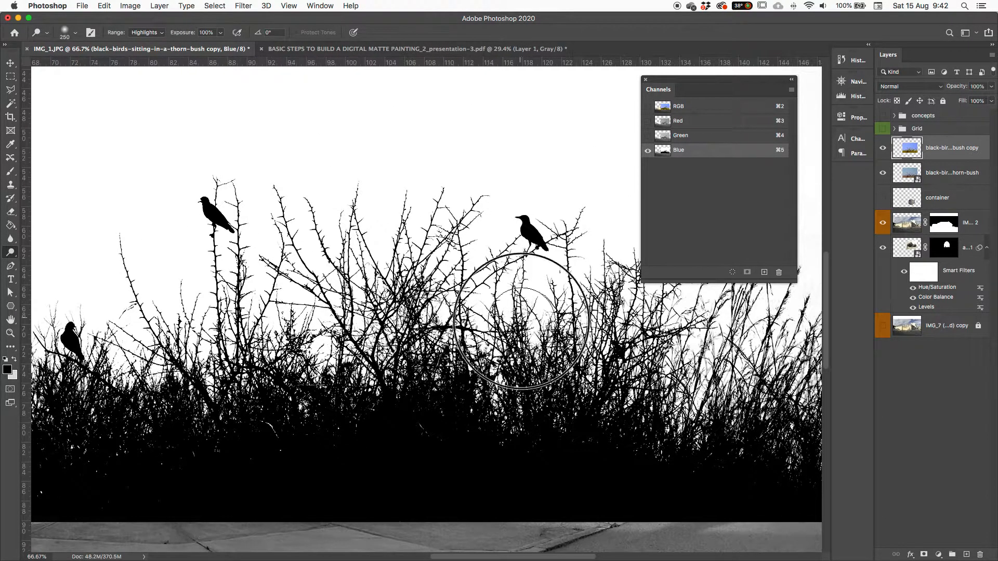
pyautogui.moveTo(512, 363); pyautogui.dragTo(398, 380)
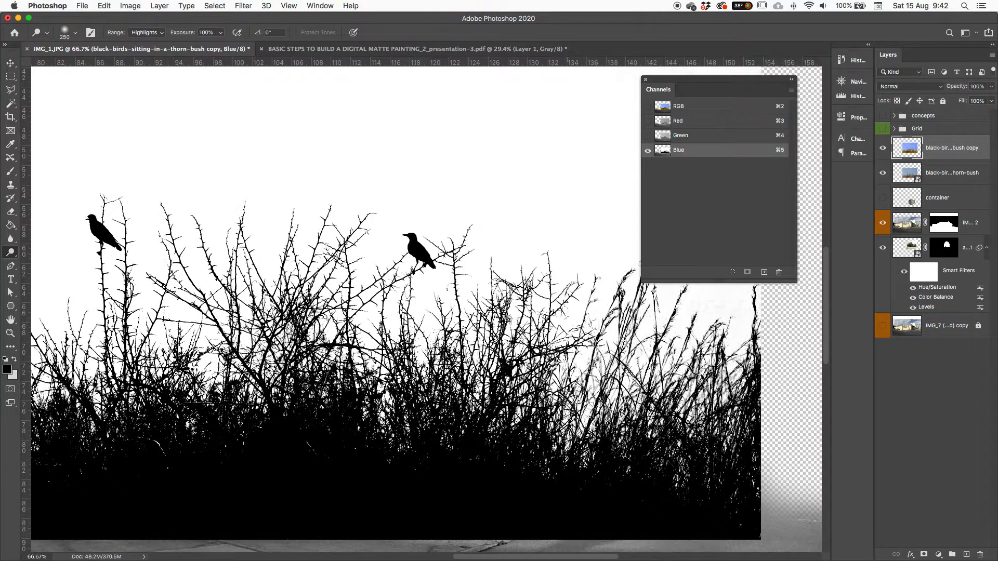
pyautogui.moveTo(643, 352)
pyautogui.mouseDown()
pyautogui.moveTo(618, 385)
pyautogui.moveTo(571, 408)
pyautogui.mouseUp()
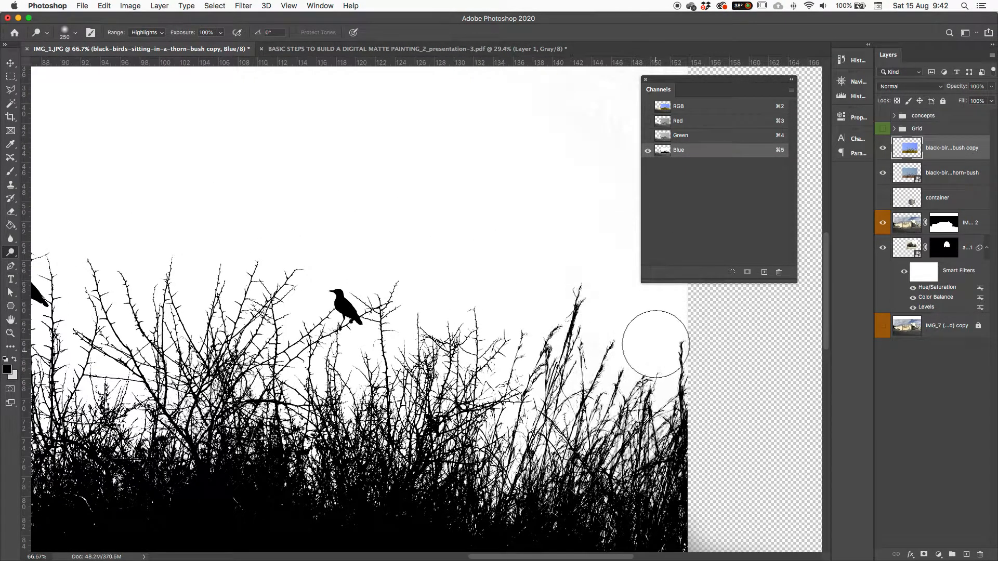
pyautogui.press('super+minus')
pyautogui.press('super+minus')
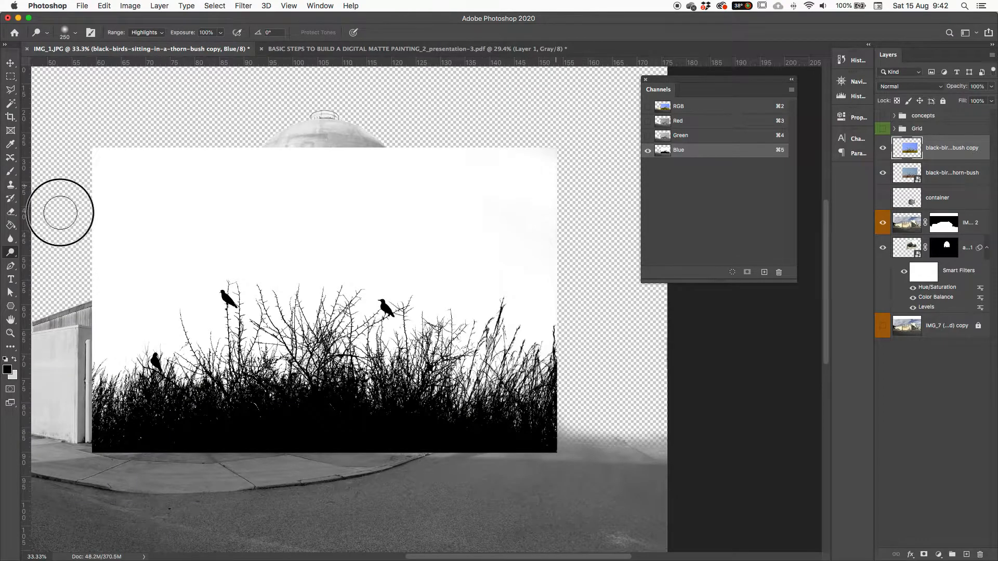
pyautogui.moveTo(169, 229)
pyautogui.mouseDown()
pyautogui.moveTo(136, 236)
pyautogui.moveTo(203, 241)
pyautogui.moveTo(161, 207)
pyautogui.moveTo(86, 191)
pyautogui.moveTo(153, 242)
pyautogui.mouseUp()
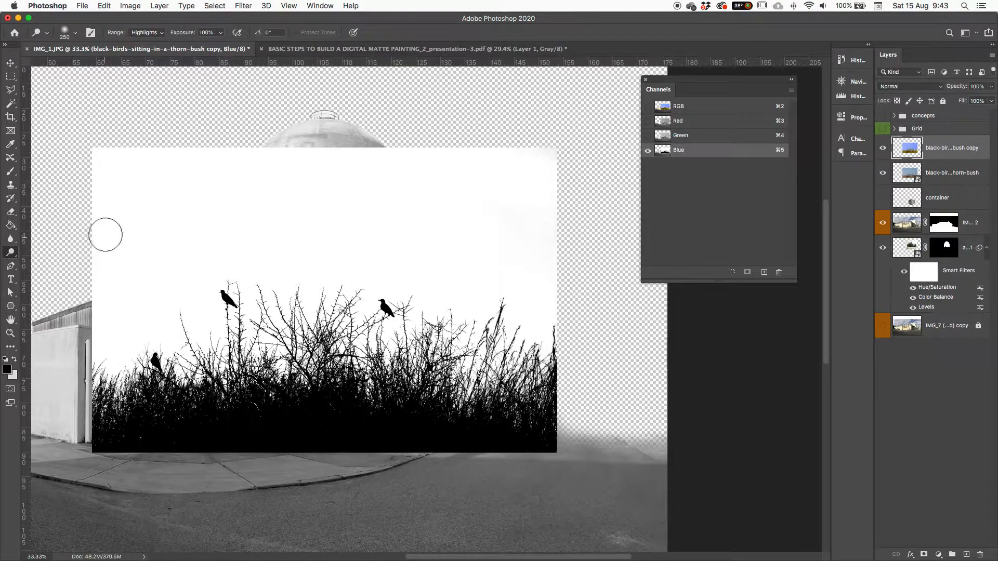
pyautogui.press(']')
pyautogui.moveTo(469, 169)
pyautogui.mouseDown()
pyautogui.moveTo(488, 154)
pyautogui.moveTo(494, 193)
pyautogui.moveTo(438, 194)
pyautogui.moveTo(487, 179)
pyautogui.mouseUp()
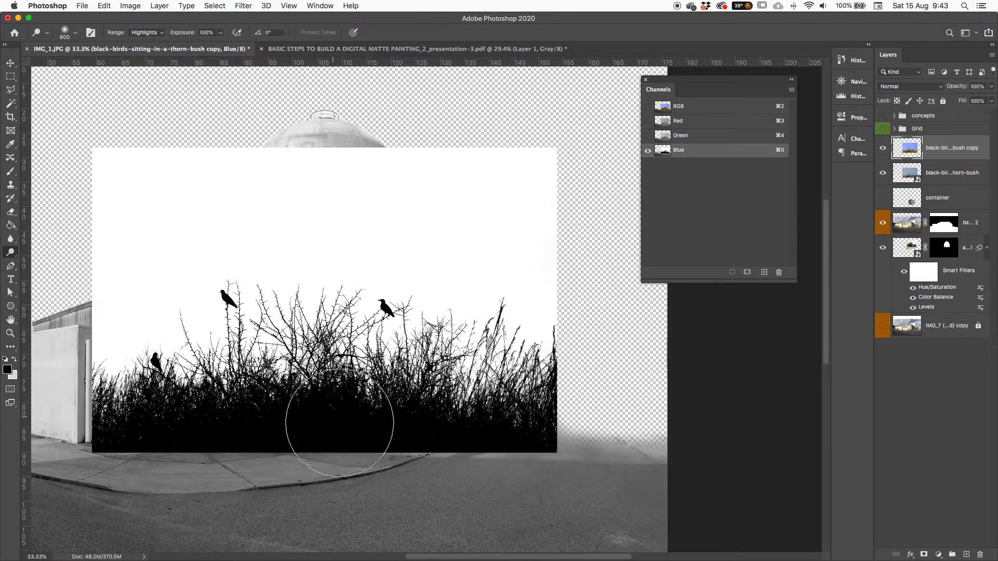
pyautogui.moveTo(547, 295); pyautogui.dragTo(552, 263)
# Load the Blue channel's bright areas as a selection and close the channel list
pyautogui.keyDown('super'); pyautogui.click(665, 153); pyautogui.keyUp('super')
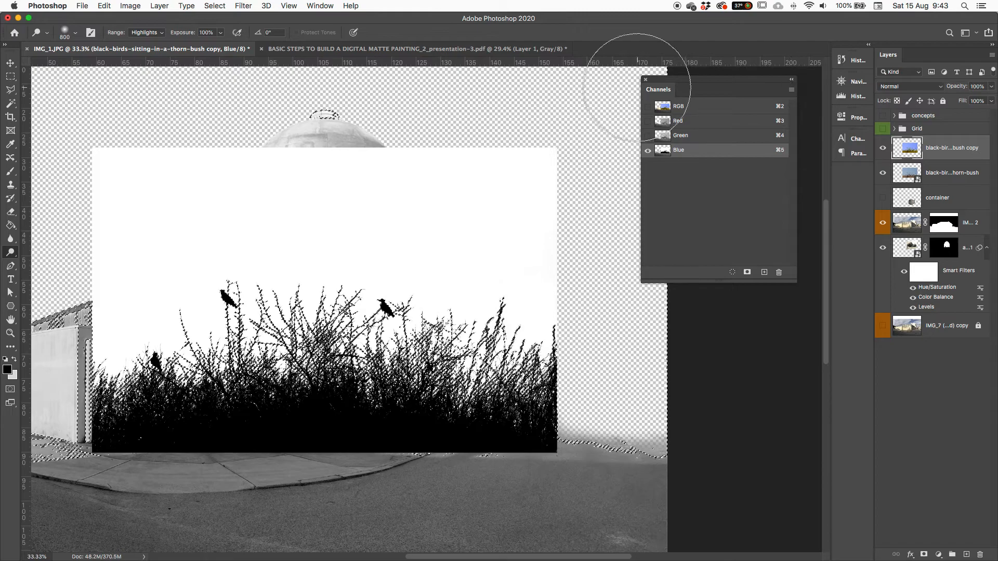
pyautogui.click(647, 81)
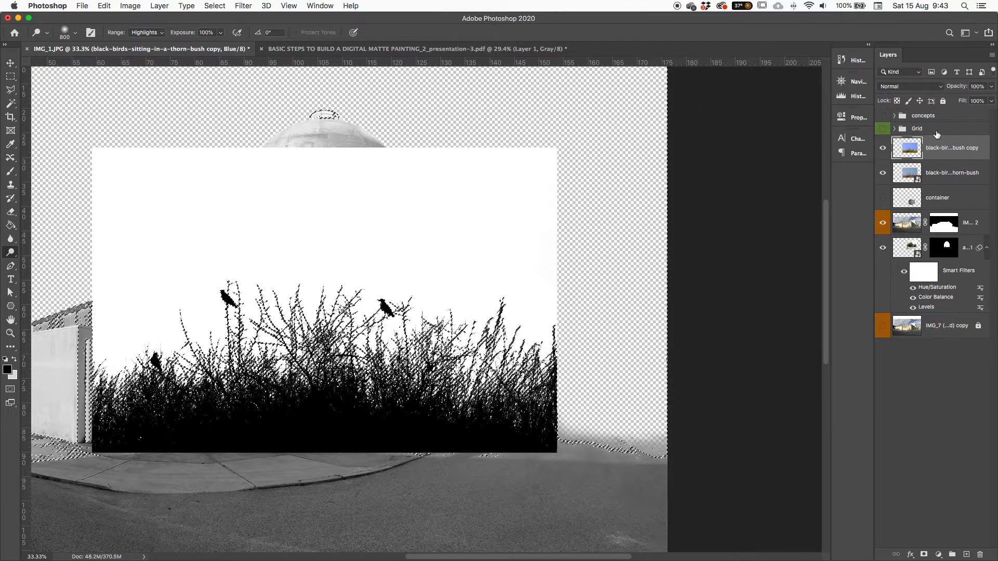
# Hide the rasterized thorn-bush copy, return to the RGB composite, and select the original thorn-bush layer
pyautogui.click(884, 150)
pyautogui.press('super+2')
pyautogui.click(938, 180)
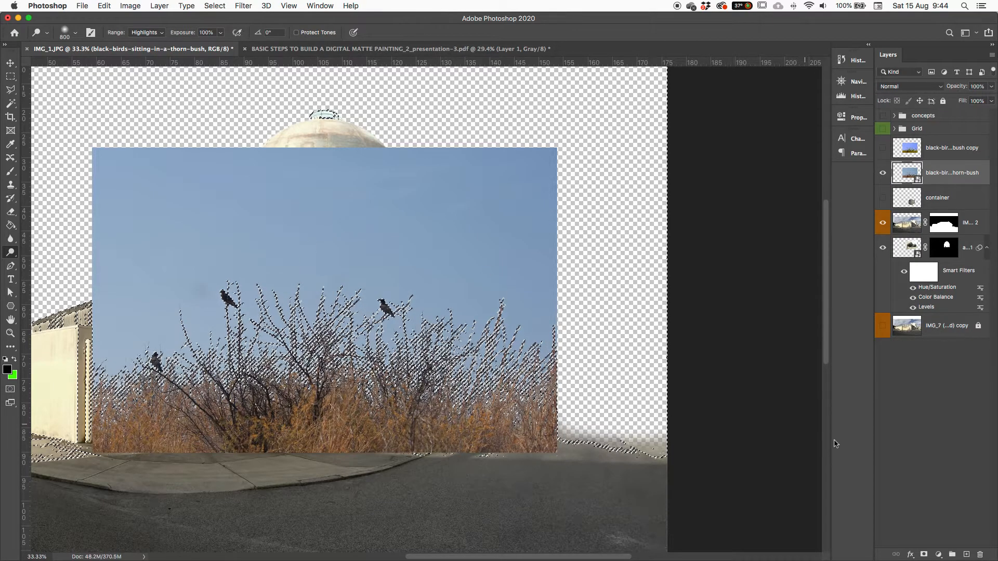
# Try adding a layer mask from the loaded selection to the original thorn-bush layer, and undo the mask
pyautogui.click(925, 555)
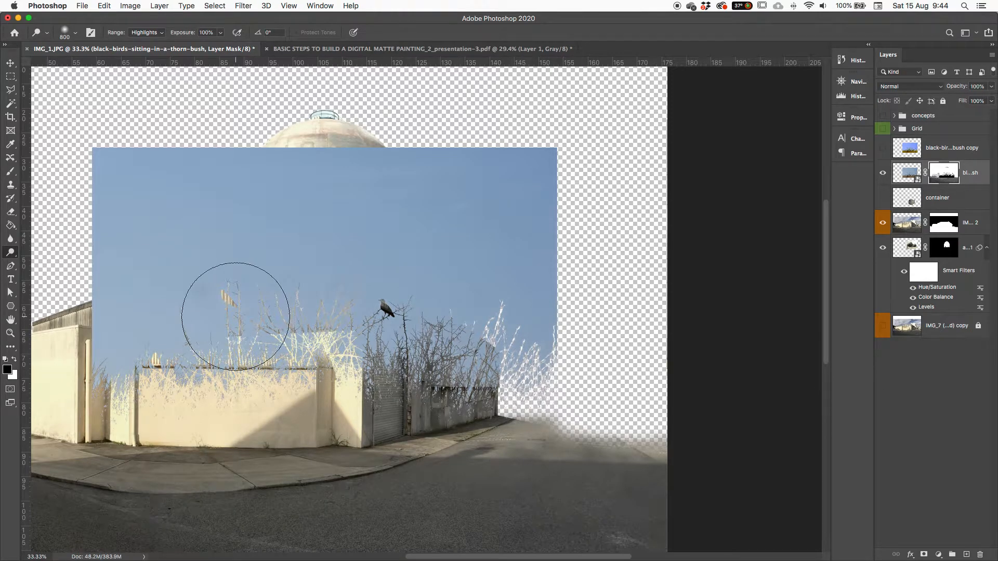
pyautogui.press('super+z')
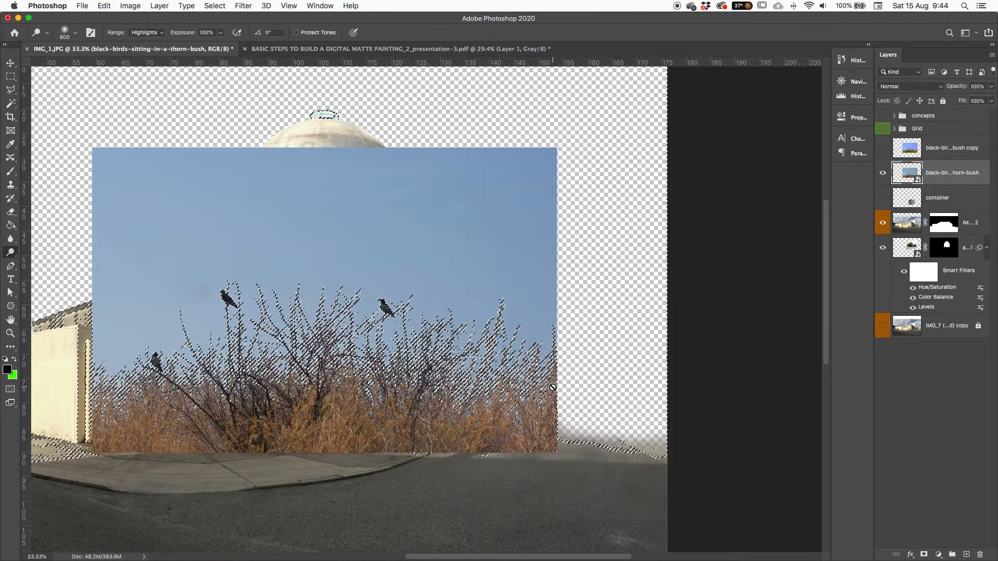
# Invert the loaded selection and add it as a layer mask on the original thorn-bush layer
pyautogui.click(213, 6)
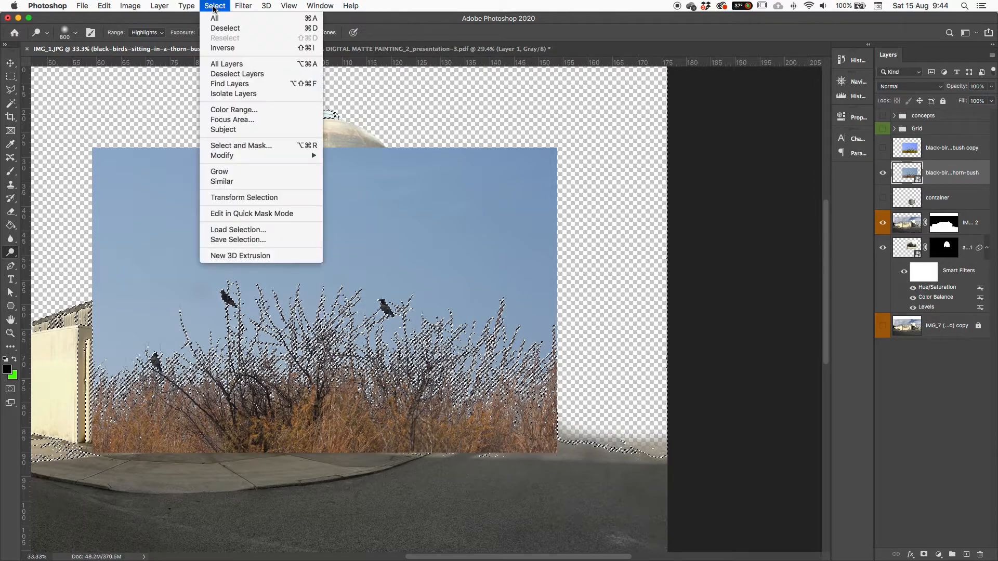
pyautogui.click(222, 48)
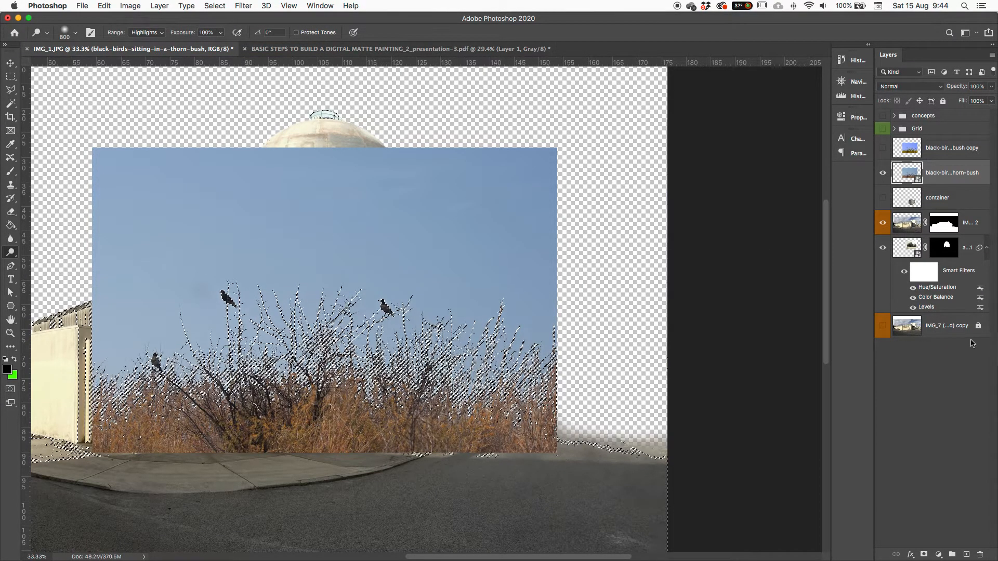
pyautogui.click(924, 555)
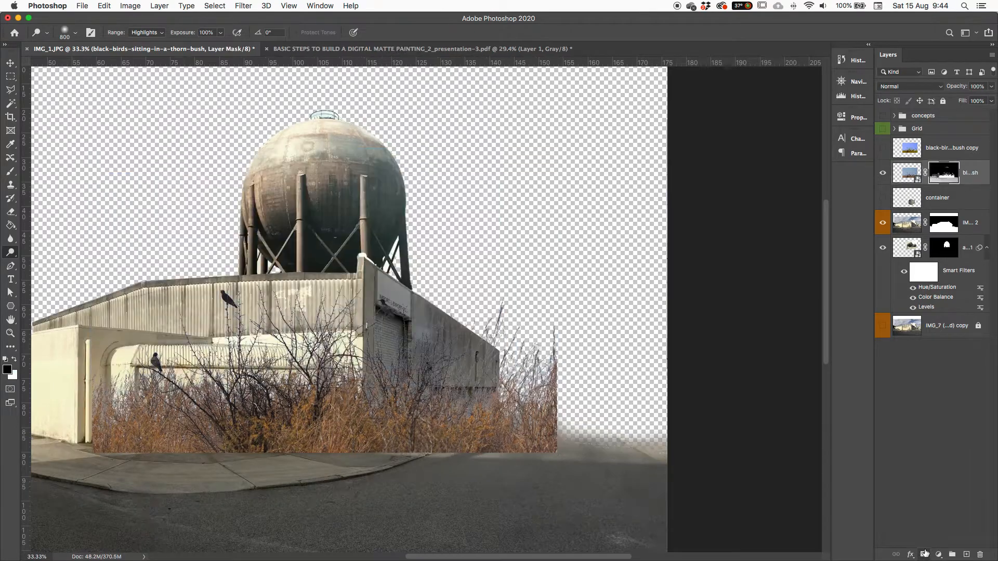
# Move the masked thorn bush to the lower-left corner of the painting, over the street in front of the warehouse
pyautogui.press('v')
pyautogui.moveTo(448, 412); pyautogui.dragTo(560, 516)
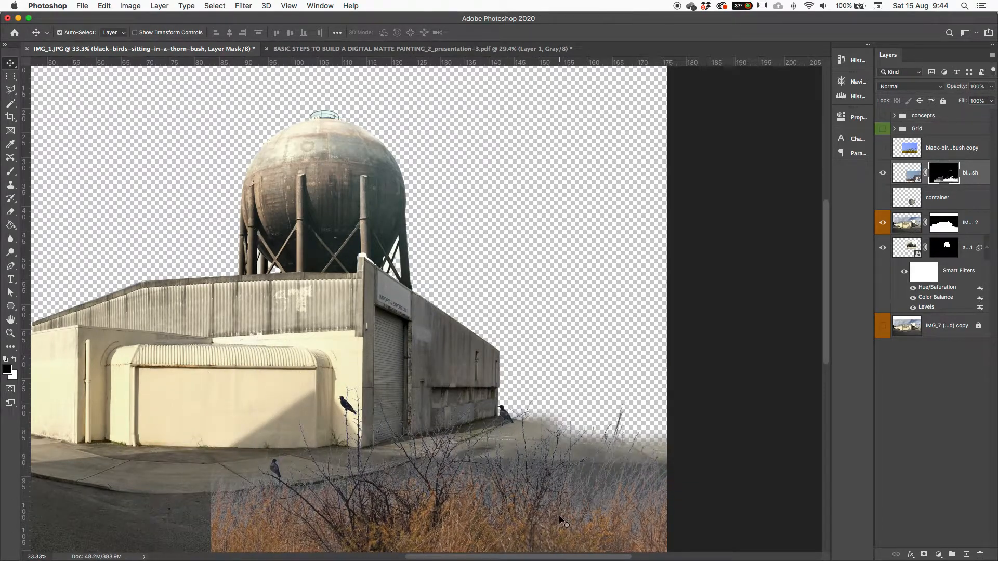
pyautogui.press('super+minus')
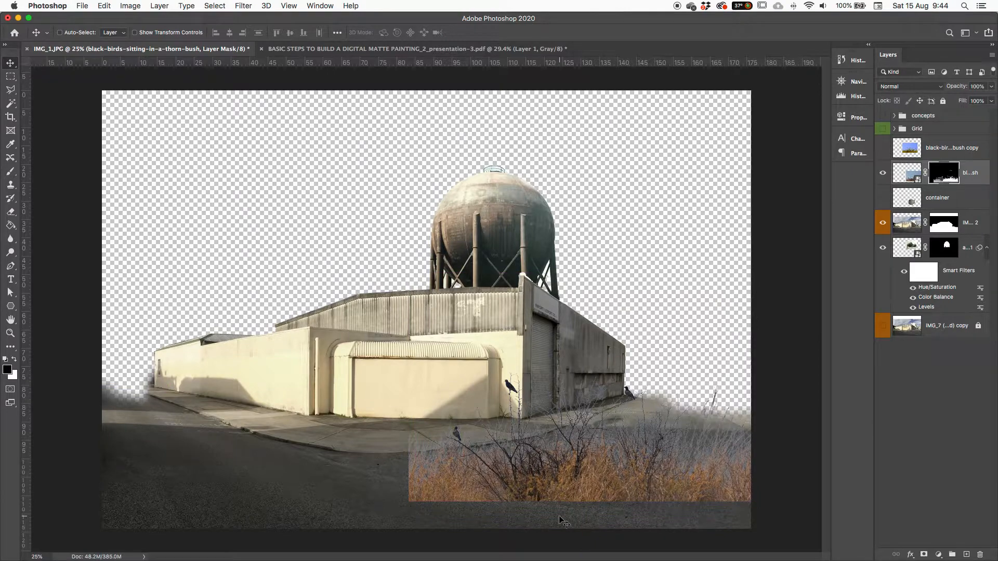
pyautogui.moveTo(580, 469); pyautogui.dragTo(267, 494)
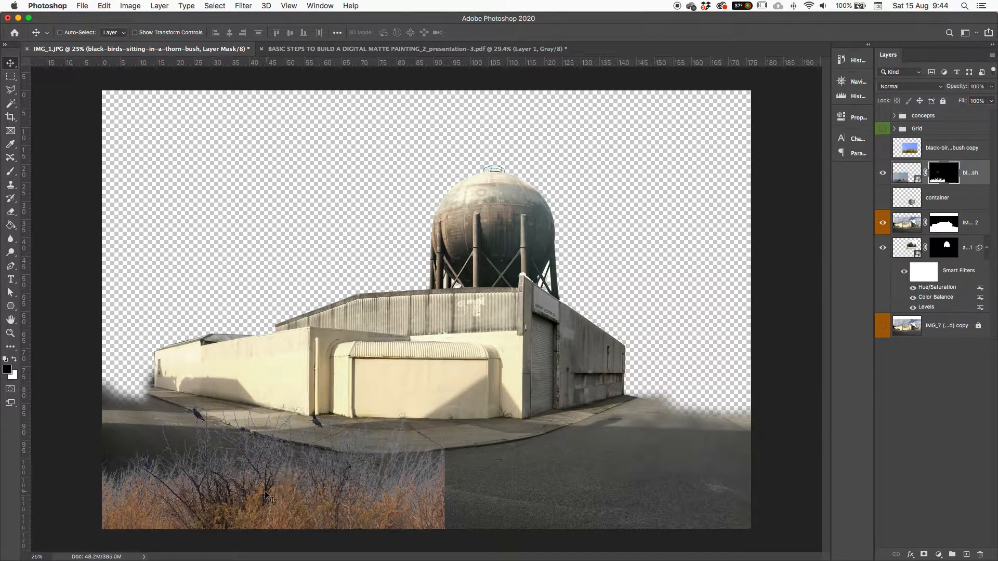
# Flip the thorn bush horizontally with Free Transform and apply the transformation
pyautogui.hotkey('ctrl', 't')
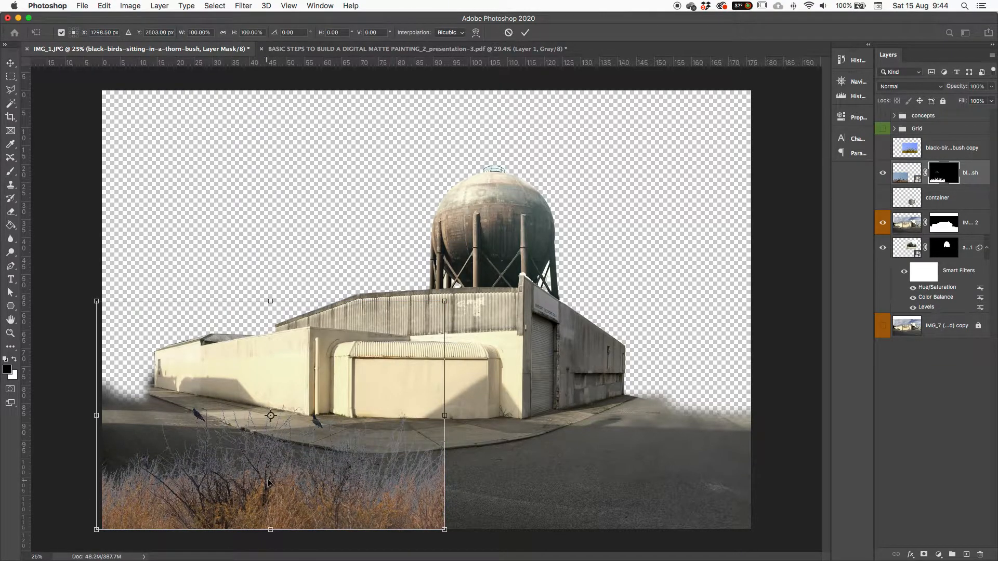
pyautogui.rightClick(266, 484)
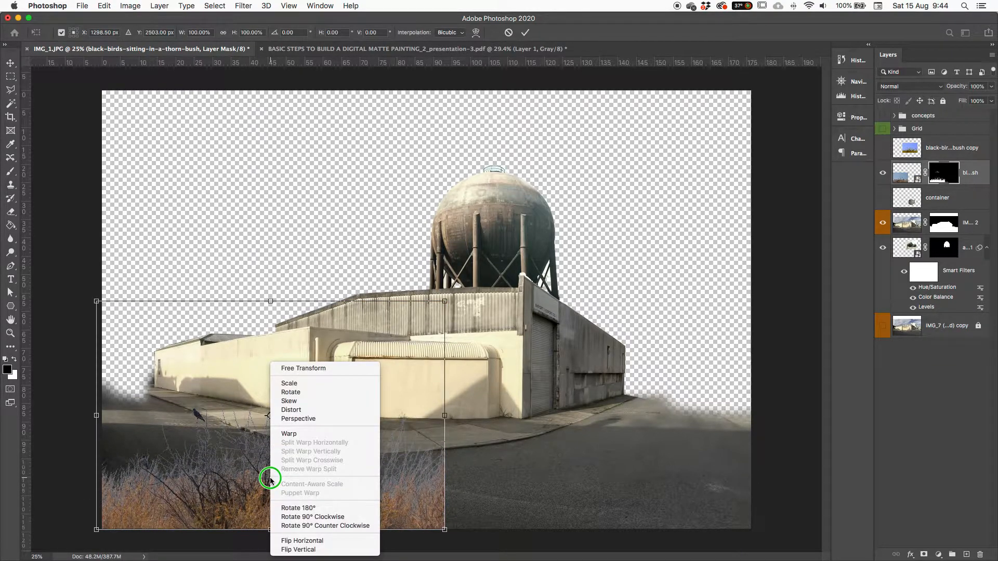
pyautogui.click(301, 541)
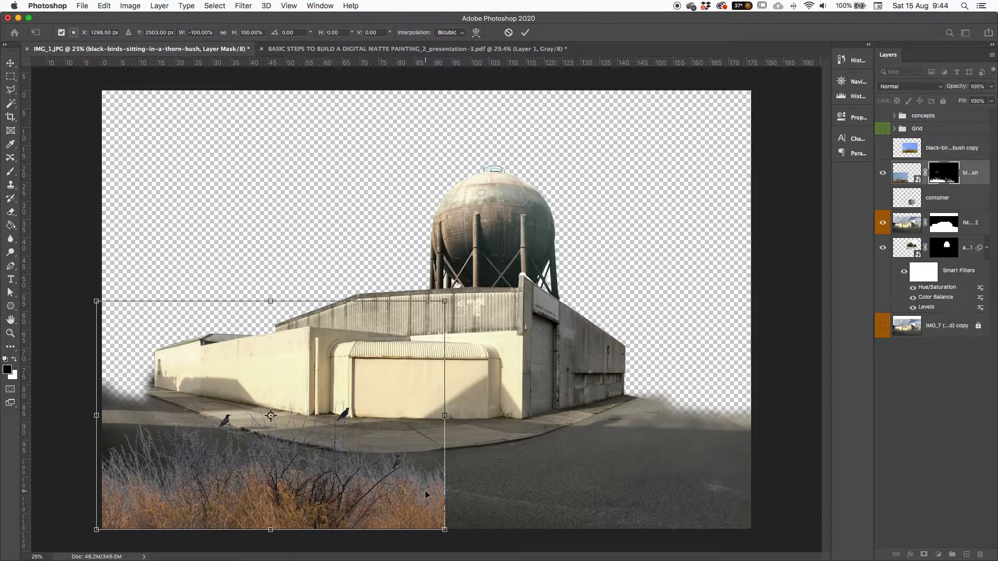
pyautogui.press('super+plus')
pyautogui.moveTo(427, 450); pyautogui.dragTo(612, 291)
pyautogui.press('Return')
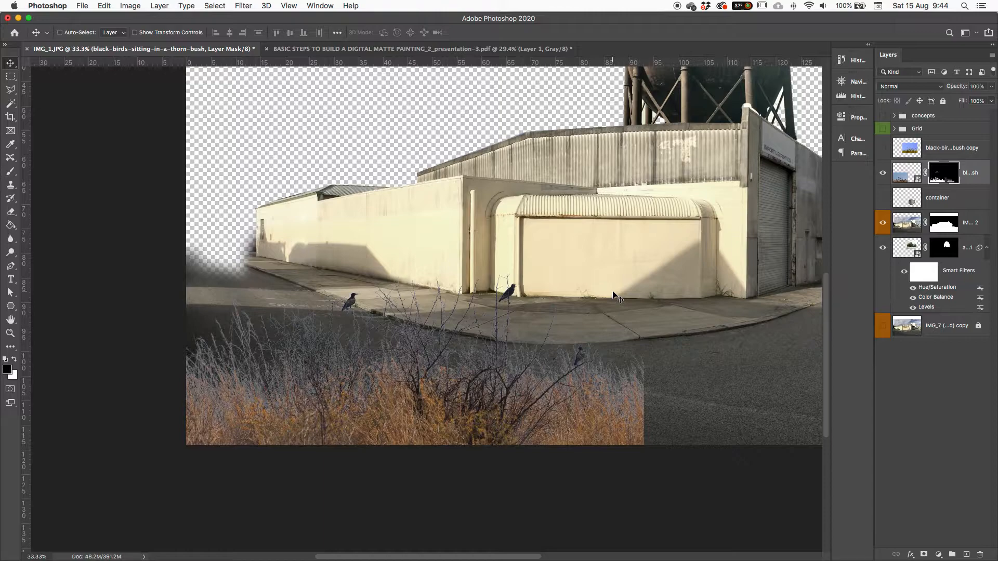
# Examine the edges of the bush's fine branches against the street at up to 600% magnification
pyautogui.press('super+plus')
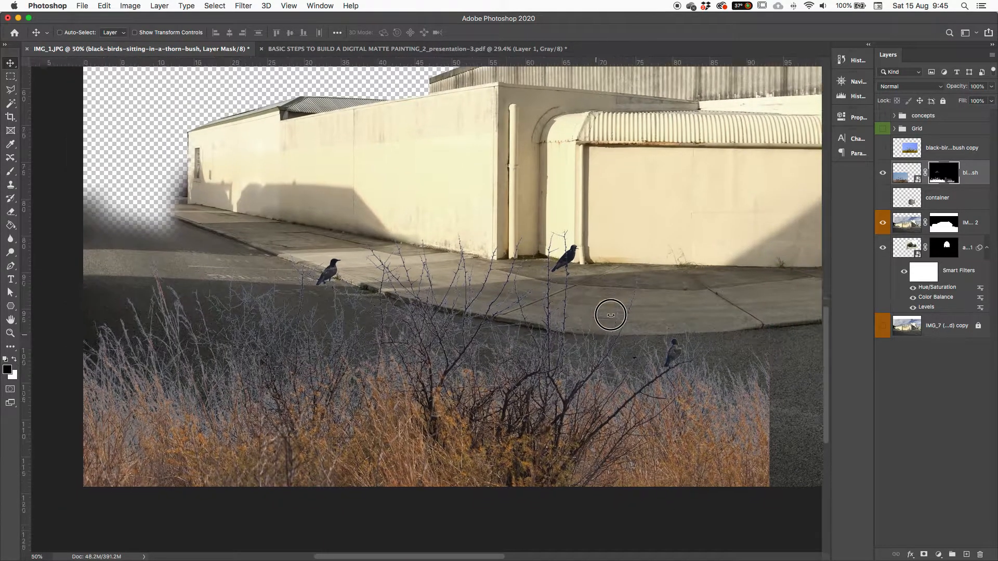
pyautogui.moveTo(610, 315); pyautogui.dragTo(650, 284)
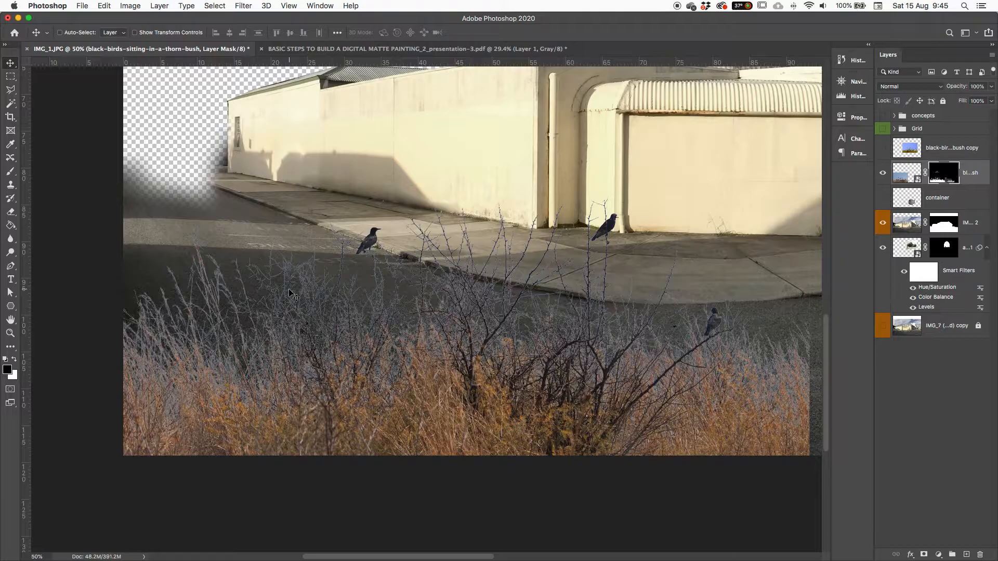
pyautogui.press('super+equal')
pyautogui.press('super+equal')
pyautogui.press('super+equal')
pyautogui.press('super+equal')
pyautogui.press('super+equal')
pyautogui.press('super+equal')
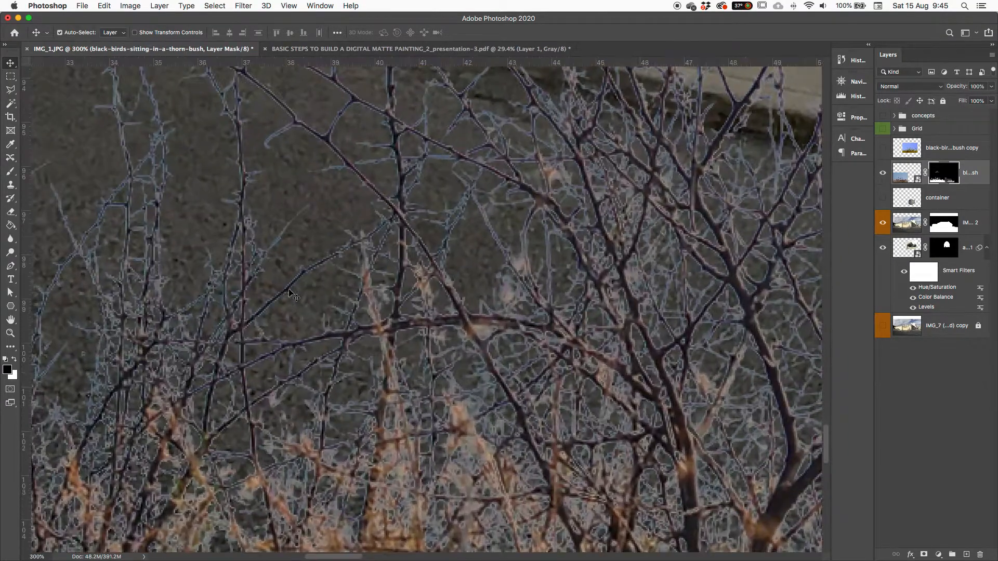
pyautogui.press('super+equal')
pyautogui.press('super+equal')
pyautogui.press('super+minus')
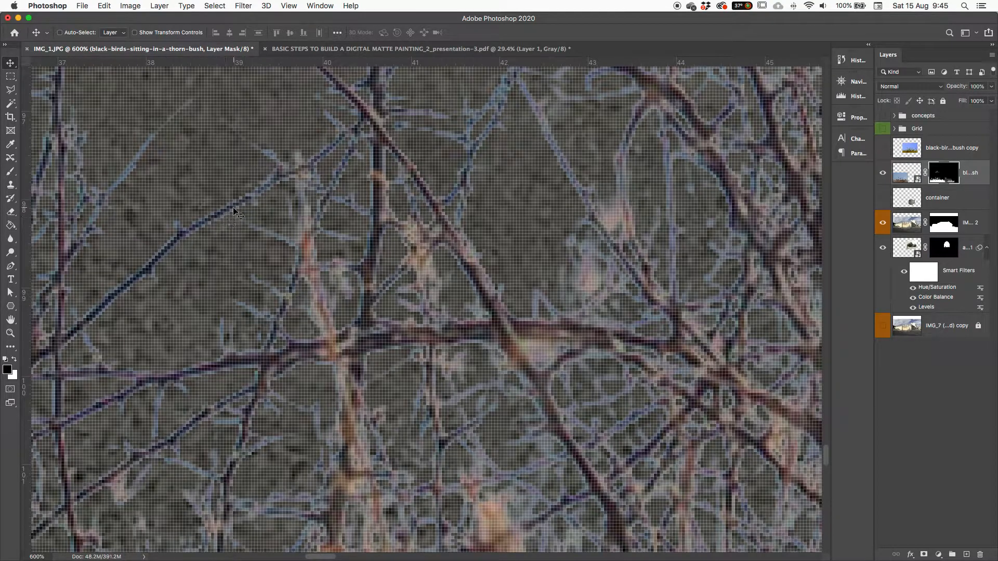
pyautogui.press('super+minus')
pyautogui.press('super+minus')
pyautogui.press('super+minus')
pyautogui.press('super+minus')
pyautogui.press('super+minus')
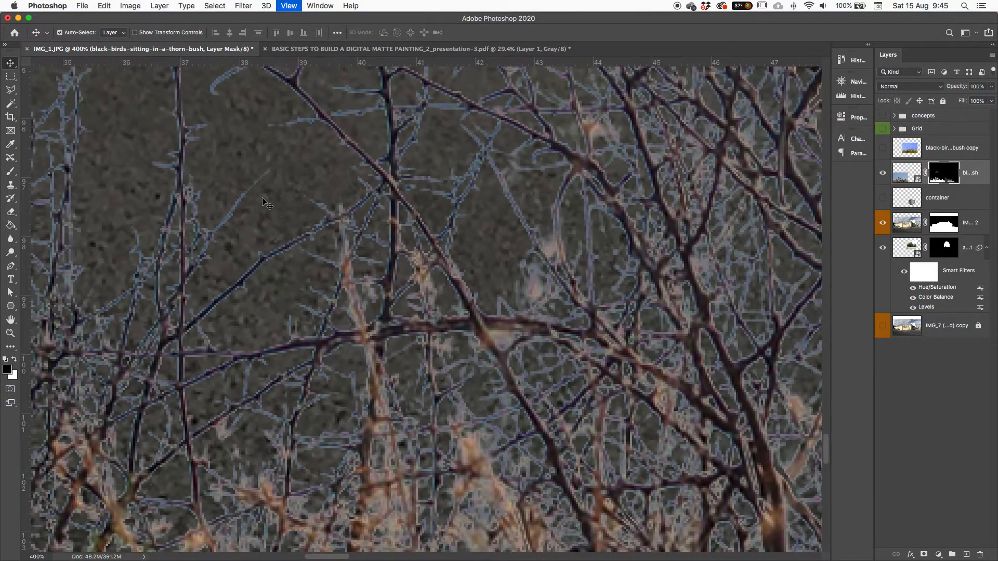
pyautogui.press('super+minus')
pyautogui.press('super+minus')
pyautogui.press('super+minus')
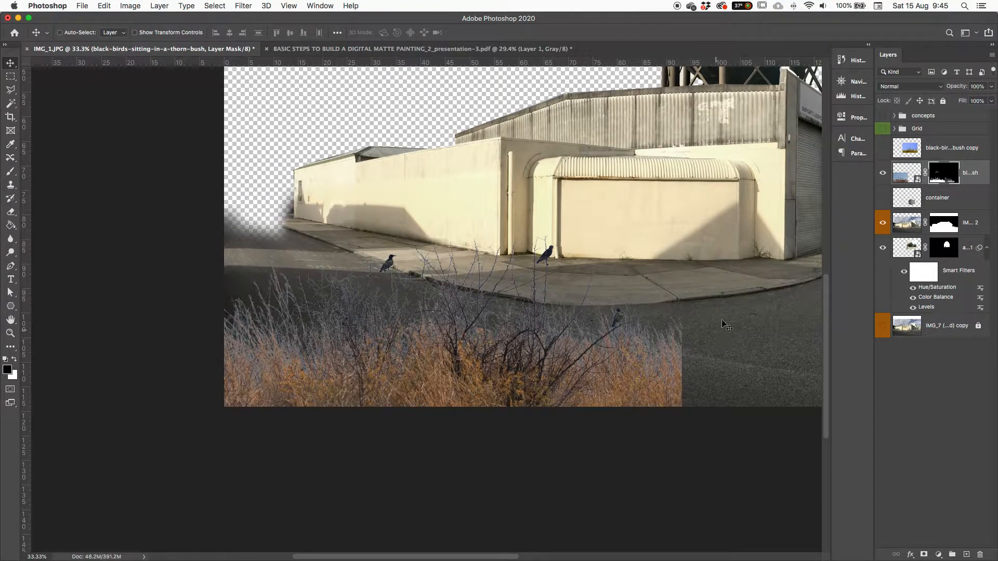
# Create a new empty layer above the thorn-bush layer and clip it to that layer with a clipping mask
pyautogui.click(903, 182)
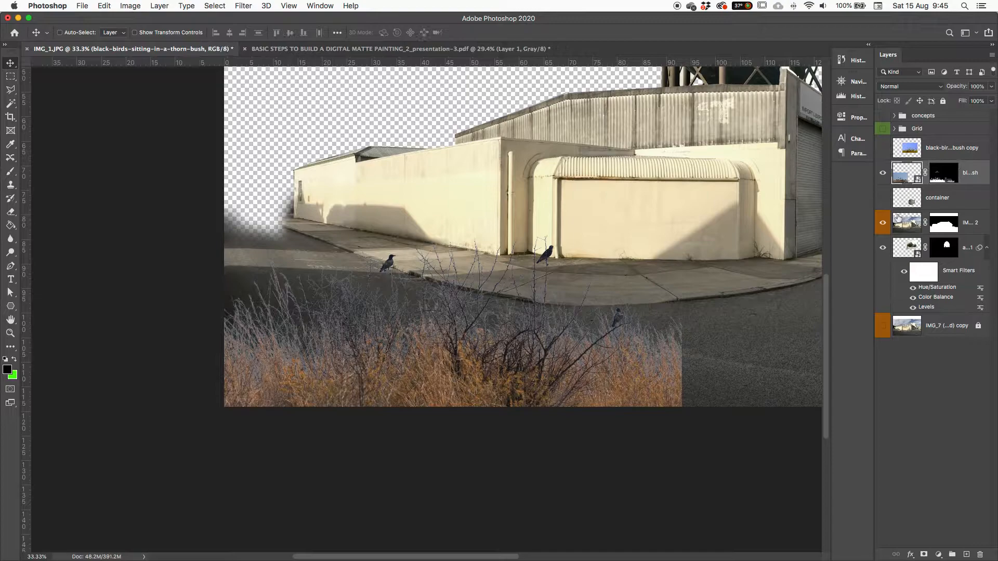
pyautogui.click(884, 174)
pyautogui.click(884, 174)
pyautogui.click(966, 555)
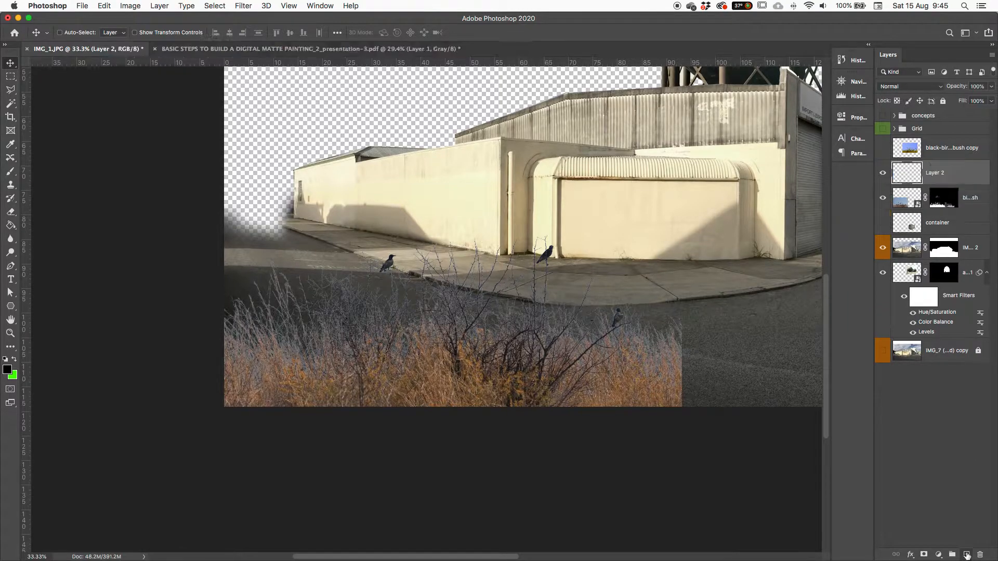
pyautogui.rightClick(951, 176)
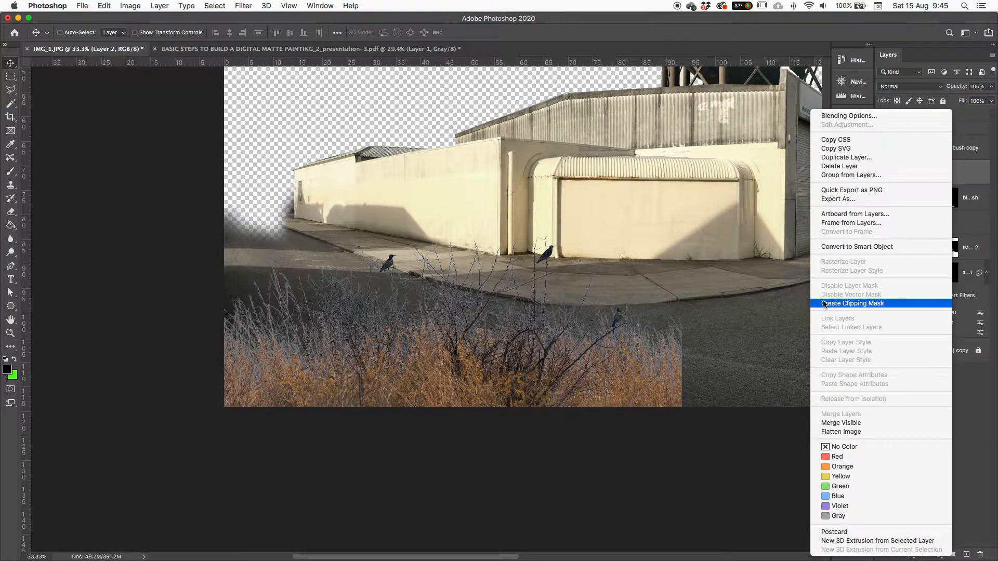
pyautogui.click(880, 304)
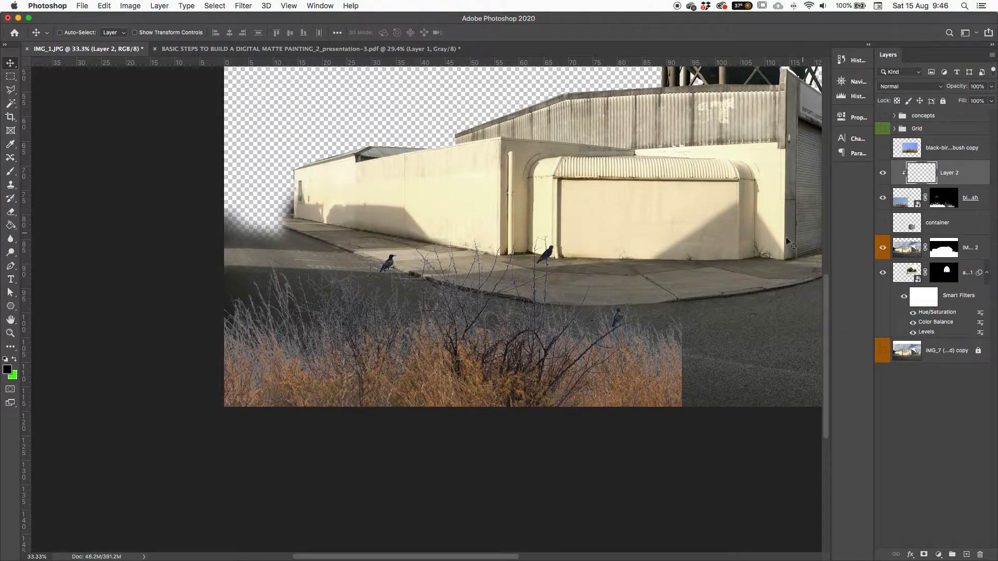
# Activate the Brush tool and set the foreground colour to pure red
pyautogui.press('b')
pyautogui.click(14, 359)
pyautogui.click(10, 371)
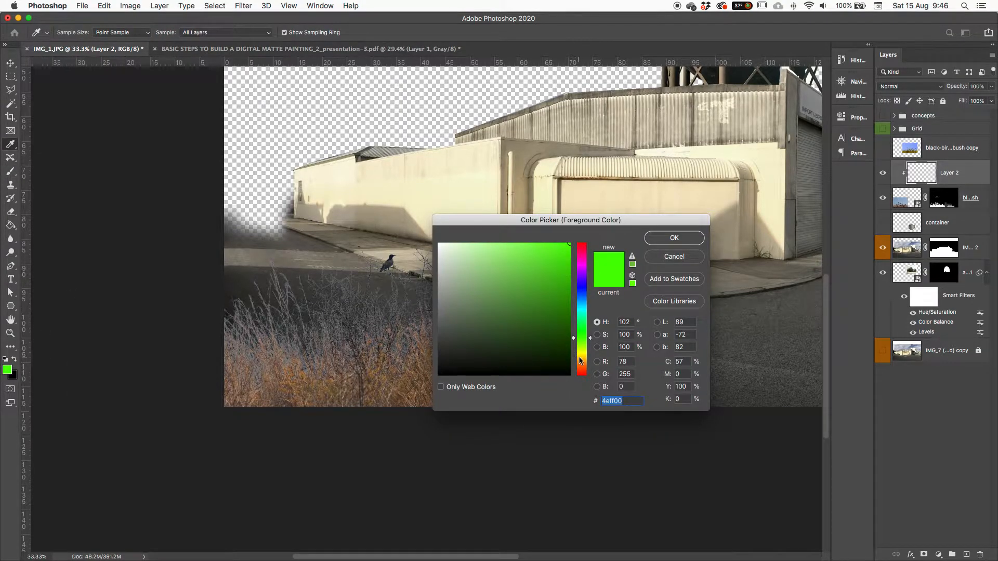
pyautogui.moveTo(580, 360); pyautogui.dragTo(581, 373)
pyautogui.click(675, 237)
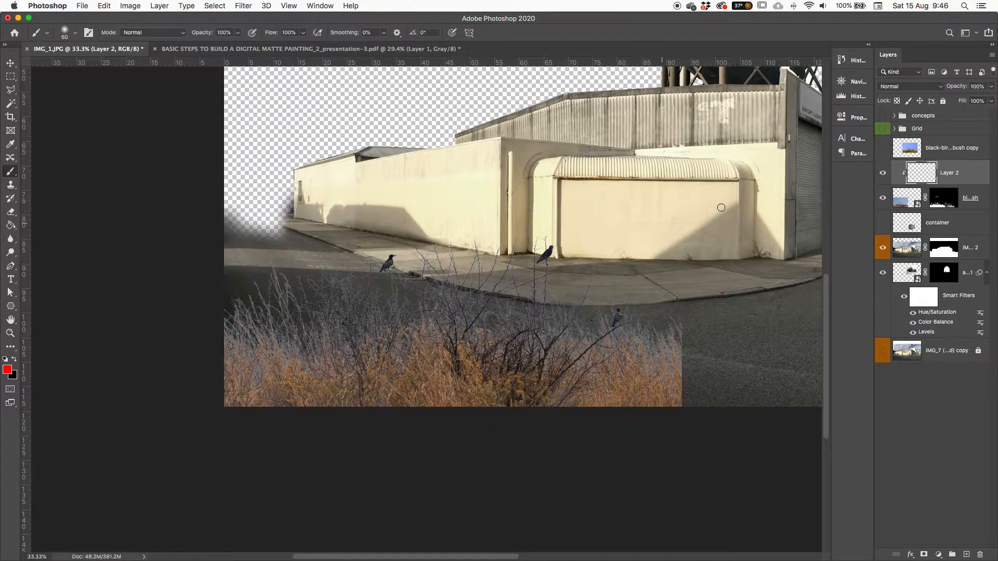
# Test the clipping mask by painting red over the birds and branches with a 250 px brush, and undo the strokes
pyautogui.press(']')
pyautogui.press(']')
pyautogui.press(']')
pyautogui.press(']')
pyautogui.press(']')
pyautogui.moveTo(333, 324)
pyautogui.mouseDown()
pyautogui.moveTo(517, 286)
pyautogui.moveTo(305, 283)
pyautogui.moveTo(486, 252)
pyautogui.mouseUp()
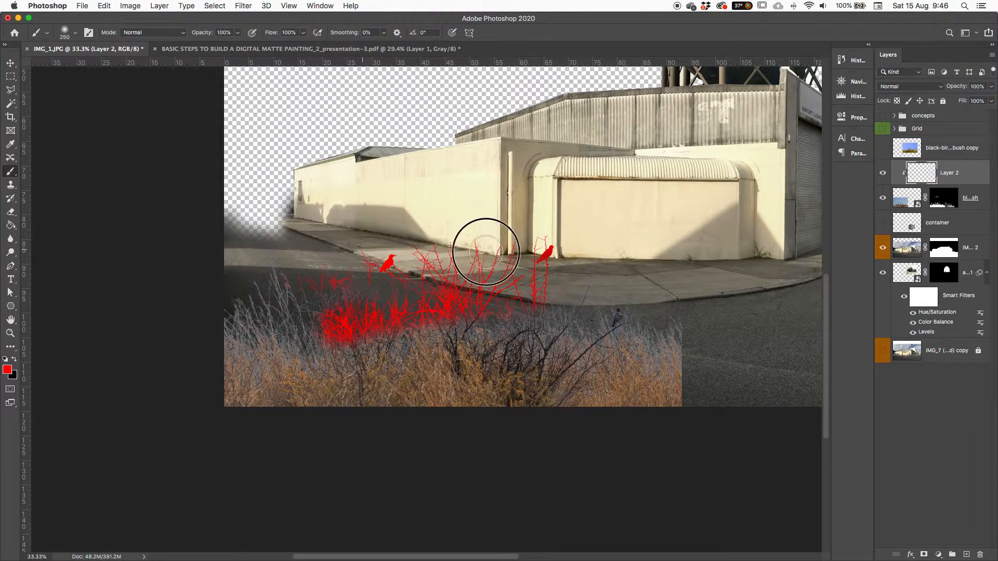
pyautogui.moveTo(735, 323)
pyautogui.mouseDown()
pyautogui.moveTo(544, 332)
pyautogui.moveTo(618, 320)
pyautogui.mouseUp()
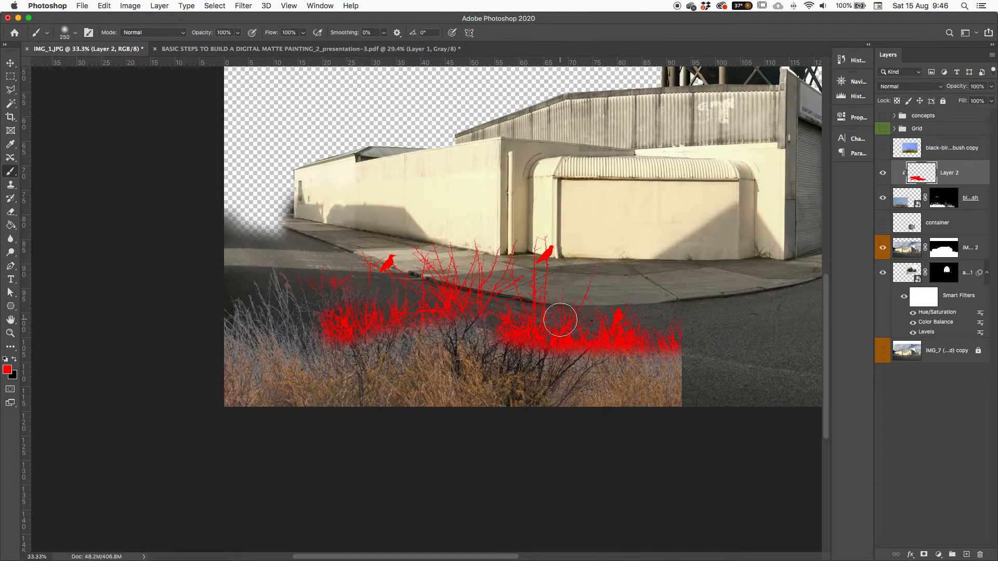
pyautogui.press('super+z')
pyautogui.click(920, 172)
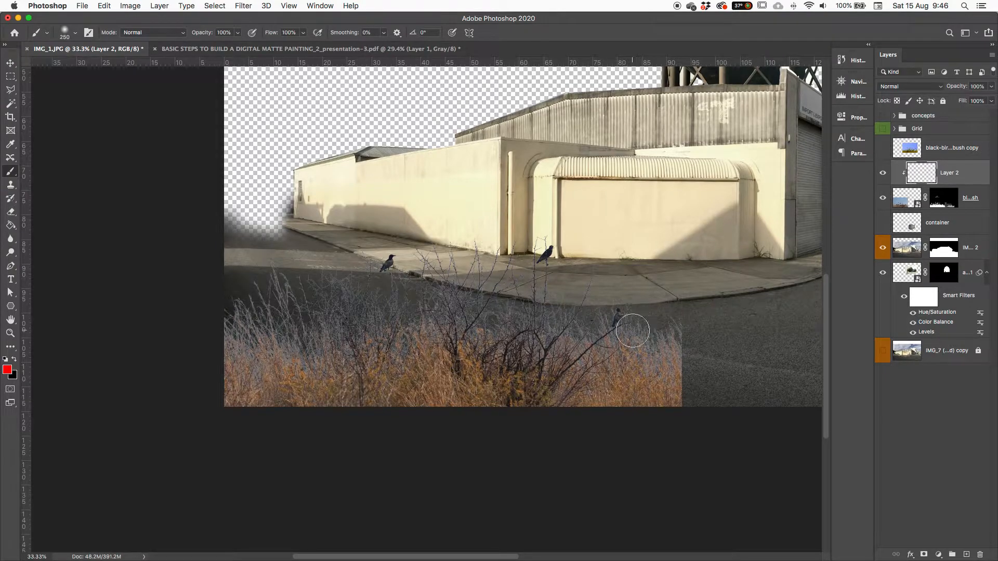
# Try painting the bush's branch tips with colours sampled from the dry grass, and undo the strokes
pyautogui.keyDown('alt'); pyautogui.click(675, 339); pyautogui.keyUp('alt')
pyautogui.moveTo(675, 343)
pyautogui.mouseDown()
pyautogui.moveTo(284, 343)
pyautogui.moveTo(349, 338)
pyautogui.mouseUp()
pyautogui.moveTo(309, 281)
pyautogui.mouseDown()
pyautogui.moveTo(353, 289)
pyautogui.moveTo(337, 308)
pyautogui.moveTo(341, 317)
pyautogui.moveTo(352, 312)
pyautogui.moveTo(360, 276)
pyautogui.moveTo(380, 285)
pyautogui.moveTo(373, 320)
pyautogui.moveTo(390, 311)
pyautogui.moveTo(398, 272)
pyautogui.moveTo(441, 307)
pyautogui.moveTo(437, 259)
pyautogui.moveTo(475, 284)
pyautogui.moveTo(480, 306)
pyautogui.moveTo(510, 285)
pyautogui.moveTo(524, 321)
pyautogui.moveTo(541, 253)
pyautogui.moveTo(549, 329)
pyautogui.moveTo(590, 288)
pyautogui.moveTo(580, 339)
pyautogui.moveTo(608, 317)
pyautogui.moveTo(709, 335)
pyautogui.mouseUp()
pyautogui.press('super+z')
pyautogui.keyDown('alt'); pyautogui.click(631, 360); pyautogui.keyUp('alt')
pyautogui.keyDown('alt'); pyautogui.click(635, 361); pyautogui.keyUp('alt')
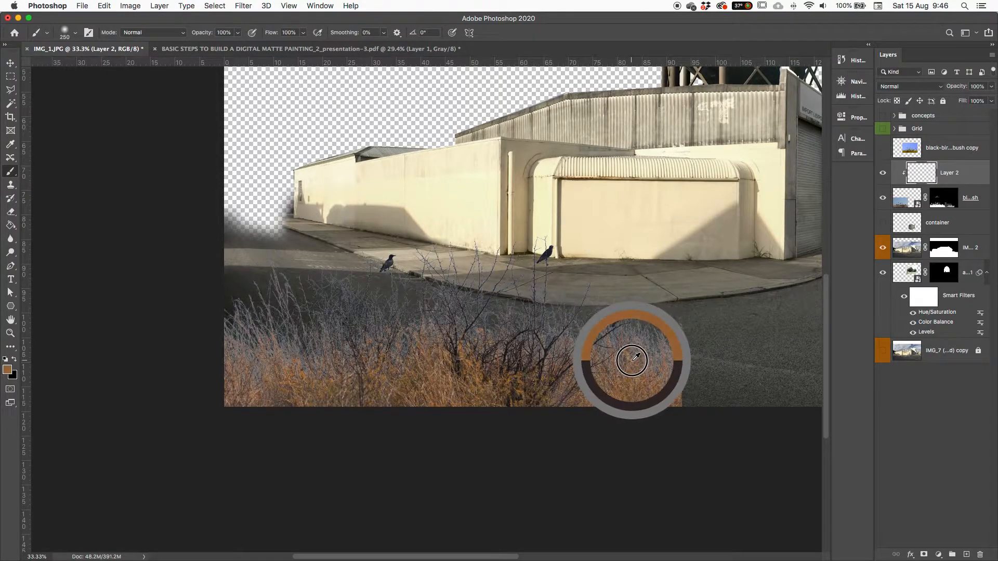
pyautogui.moveTo(641, 352); pyautogui.dragTo(686, 358)
pyautogui.press('super+z')
# Sample a tan tone from the dry grass and paint it over both ends of the bush with a 400 px brush
pyautogui.keyDown('alt'); pyautogui.click(656, 375); pyautogui.keyUp('alt')
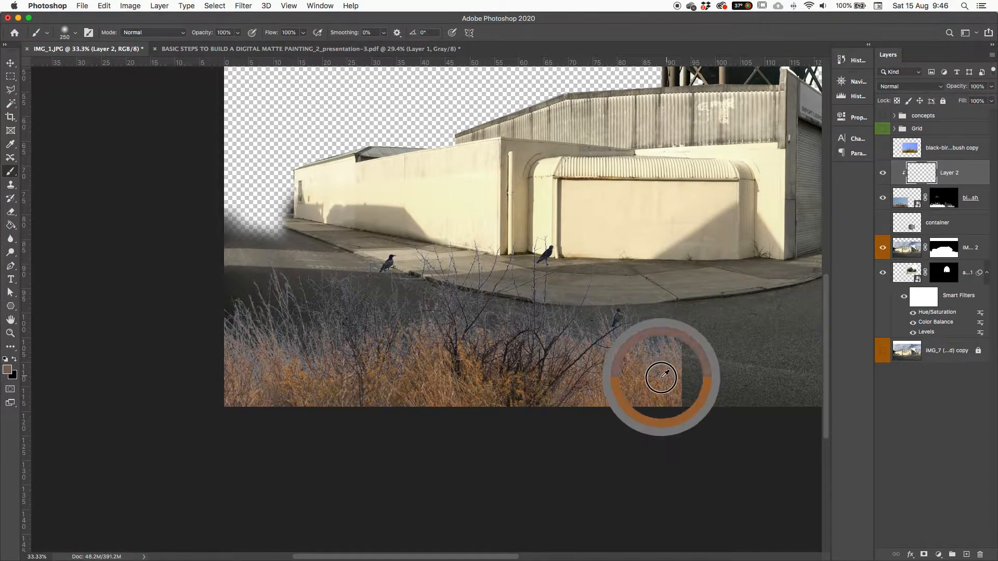
pyautogui.moveTo(654, 373); pyautogui.dragTo(625, 355)
pyautogui.moveTo(518, 274)
pyautogui.mouseDown()
pyautogui.moveTo(508, 315)
pyautogui.moveTo(538, 293)
pyautogui.moveTo(631, 359)
pyautogui.moveTo(675, 362)
pyautogui.mouseUp()
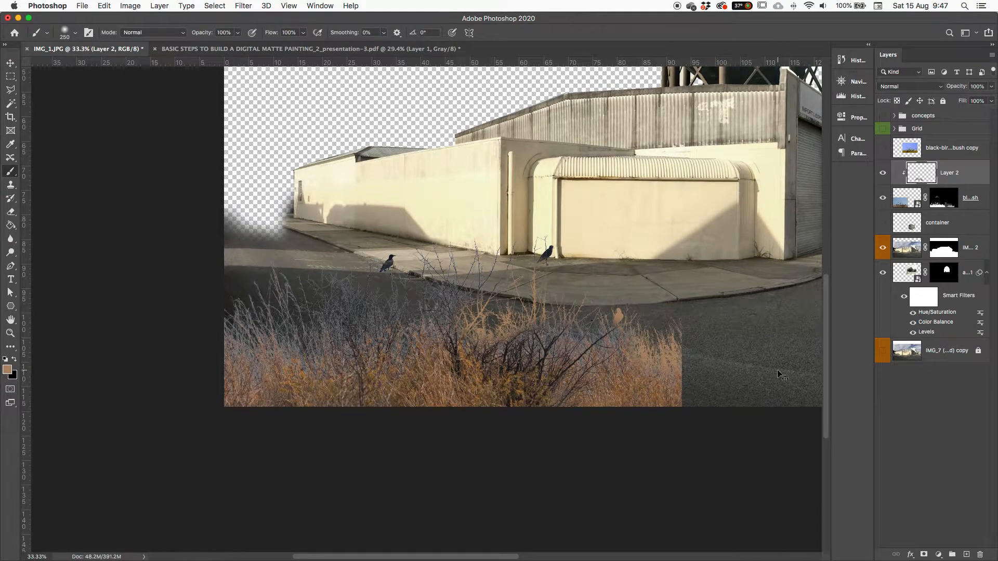
pyautogui.press('super+z')
pyautogui.press(']')
pyautogui.press(']')
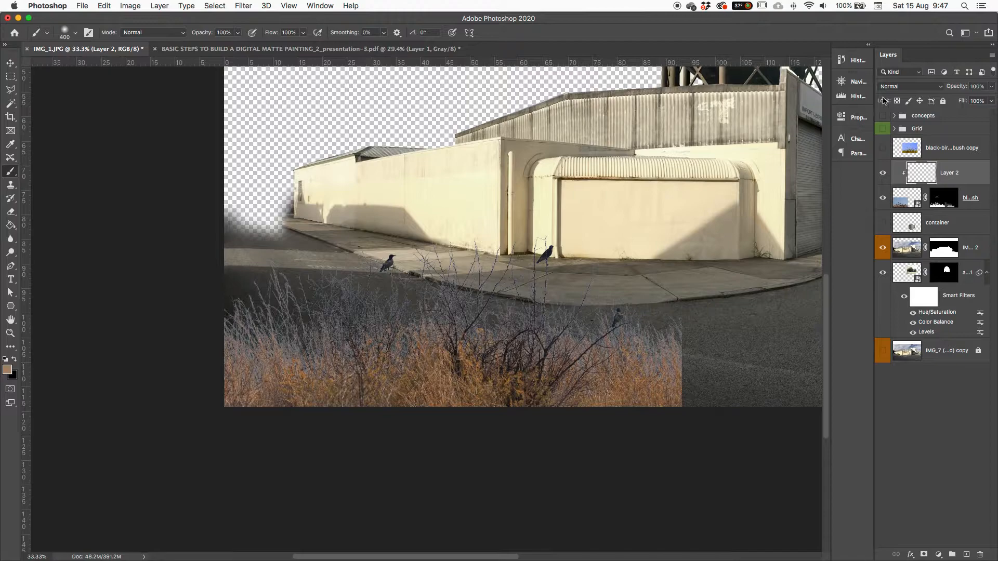
pyautogui.moveTo(676, 343)
pyautogui.mouseDown()
pyautogui.moveTo(646, 356)
pyautogui.moveTo(646, 319)
pyautogui.mouseUp()
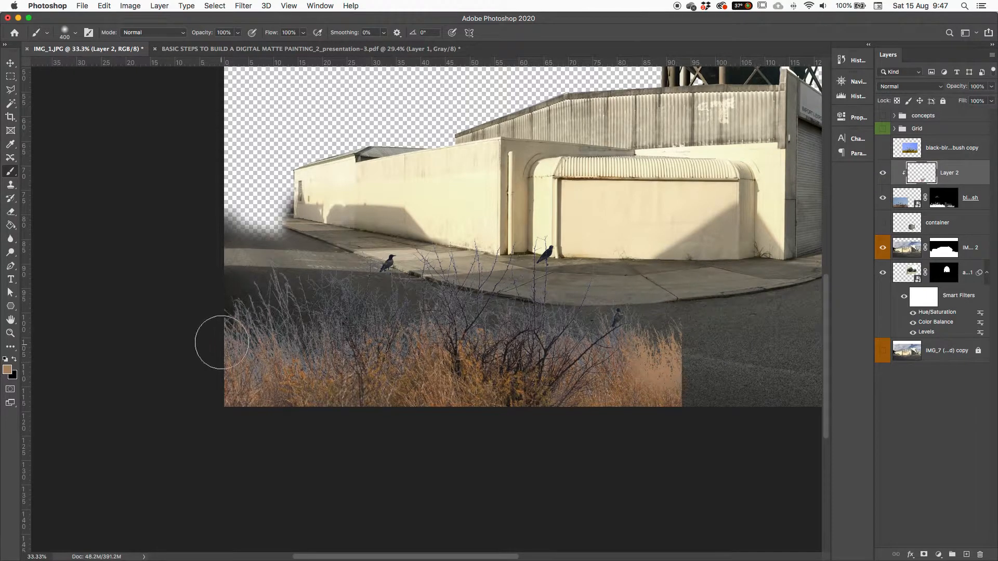
pyautogui.moveTo(260, 338); pyautogui.dragTo(219, 358)
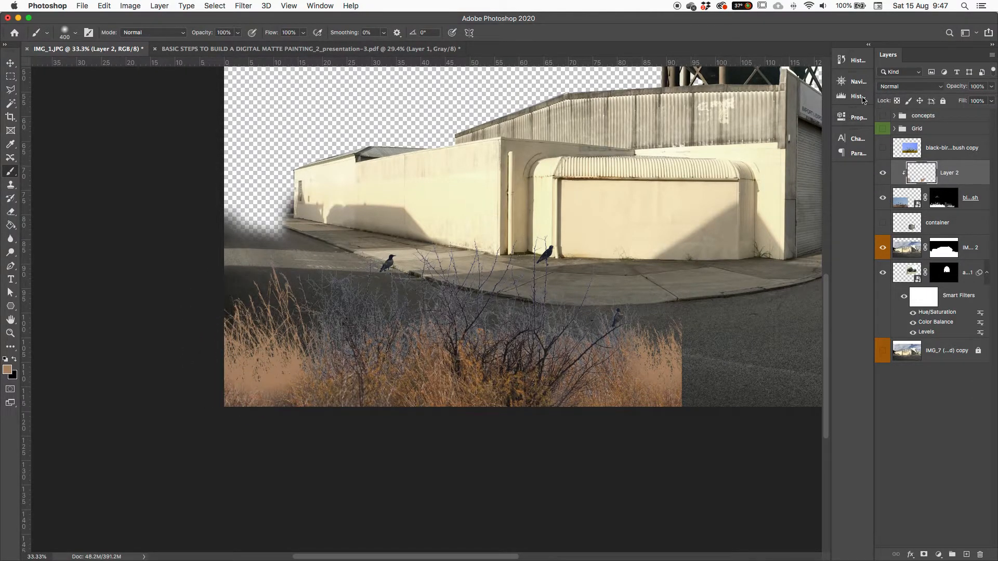
# Set the clipped paint layer's blend mode to Color and tint the area around the rightmost bird, undoing the stroke across the central branches
pyautogui.click(895, 88)
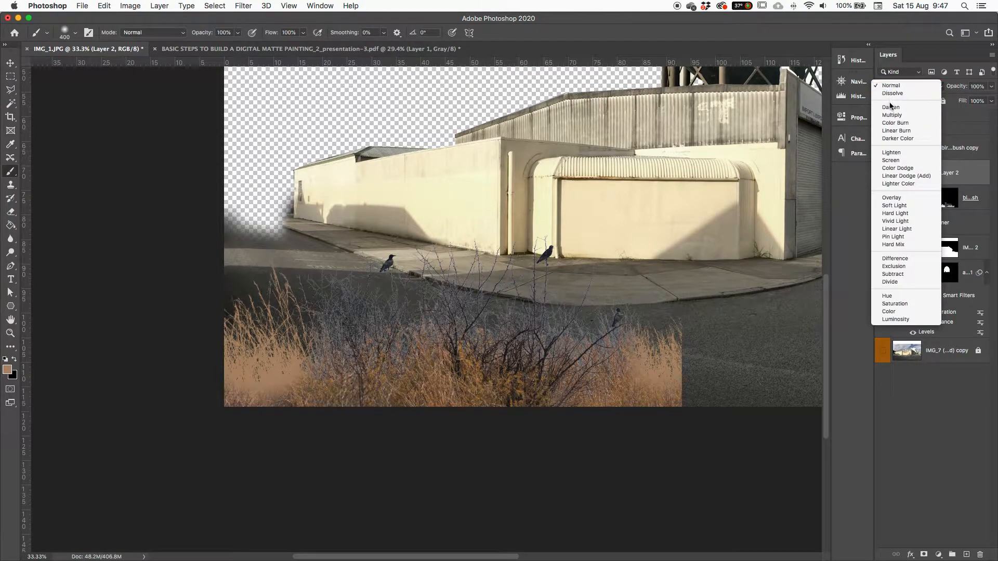
pyautogui.click(888, 313)
pyautogui.moveTo(614, 317); pyautogui.dragTo(597, 345)
pyautogui.moveTo(383, 345)
pyautogui.mouseDown()
pyautogui.moveTo(312, 260)
pyautogui.moveTo(327, 364)
pyautogui.moveTo(386, 323)
pyautogui.moveTo(390, 336)
pyautogui.moveTo(359, 343)
pyautogui.moveTo(338, 333)
pyautogui.moveTo(466, 304)
pyautogui.mouseUp()
pyautogui.press('super+z')
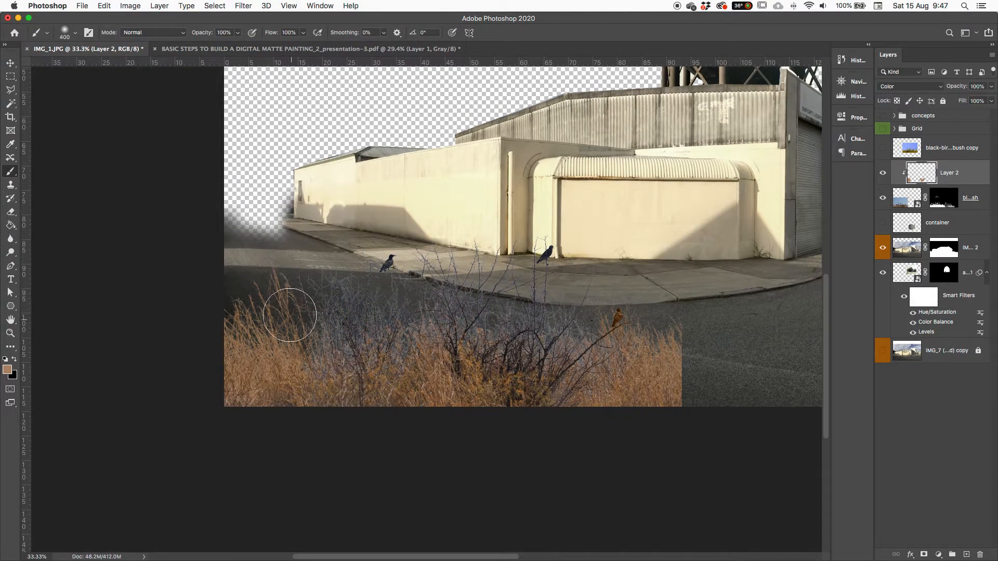
# Sample a dark brown from the branches and paint it over the bluish central branches, two birds and the grass at the bush's left end
pyautogui.keyDown('alt'); pyautogui.click(566, 342); pyautogui.keyUp('alt')
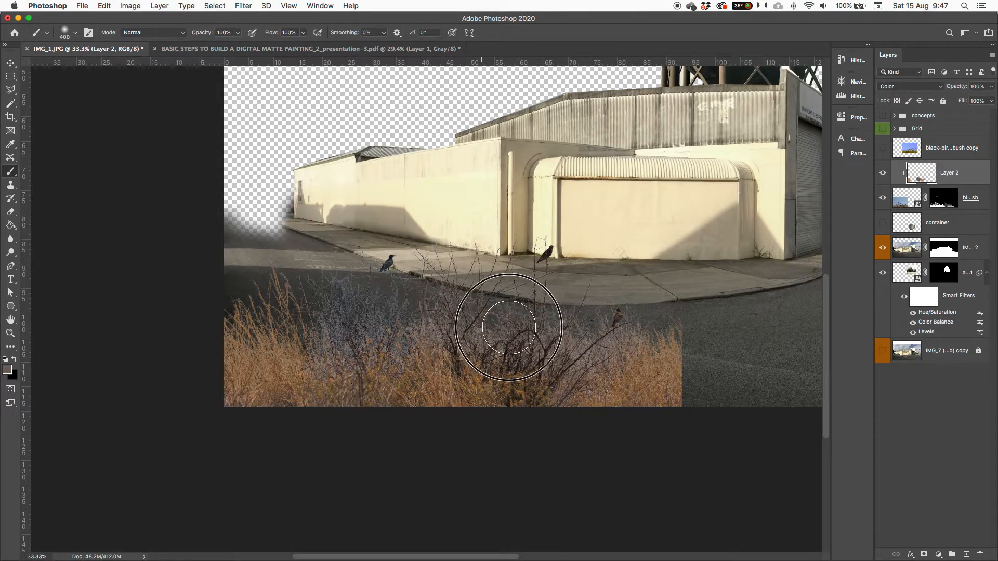
pyautogui.moveTo(343, 357)
pyautogui.mouseDown()
pyautogui.moveTo(301, 311)
pyautogui.moveTo(289, 335)
pyautogui.moveTo(234, 323)
pyautogui.moveTo(336, 340)
pyautogui.mouseUp()
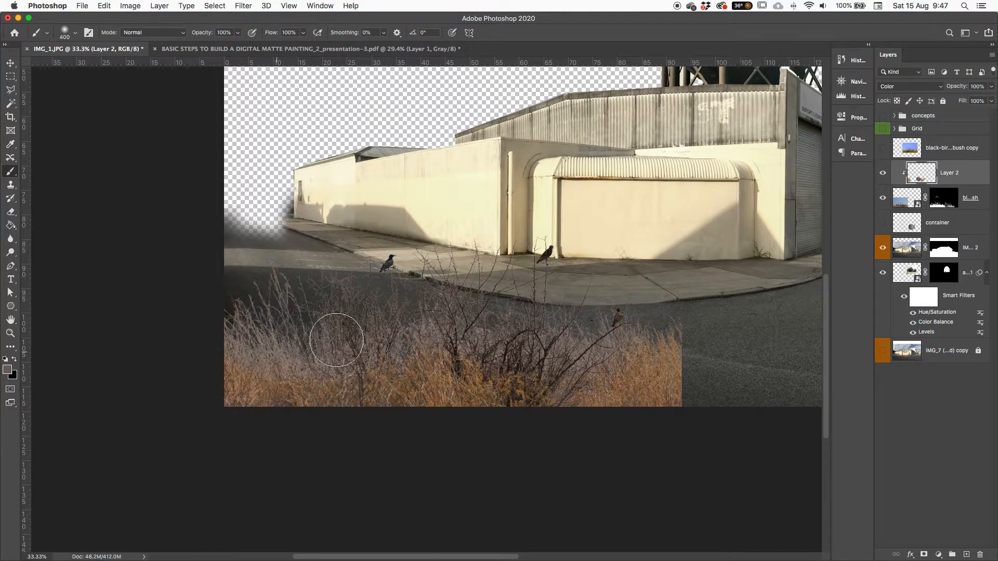
# Try tinting the lower dry grass with sampled brown and orange tones on the clipped Color layer, and undo the strokes
pyautogui.keyDown('alt'); pyautogui.click(270, 373); pyautogui.keyUp('alt')
pyautogui.moveTo(273, 376)
pyautogui.mouseDown()
pyautogui.moveTo(267, 349)
pyautogui.moveTo(234, 327)
pyautogui.moveTo(246, 399)
pyautogui.moveTo(582, 428)
pyautogui.mouseUp()
pyautogui.moveTo(754, 428)
pyautogui.mouseDown()
pyautogui.moveTo(664, 383)
pyautogui.moveTo(679, 312)
pyautogui.moveTo(554, 430)
pyautogui.moveTo(437, 411)
pyautogui.moveTo(446, 416)
pyautogui.moveTo(474, 359)
pyautogui.moveTo(401, 366)
pyautogui.moveTo(626, 432)
pyautogui.mouseUp()
pyautogui.keyDown('alt'); pyautogui.click(637, 378); pyautogui.keyUp('alt')
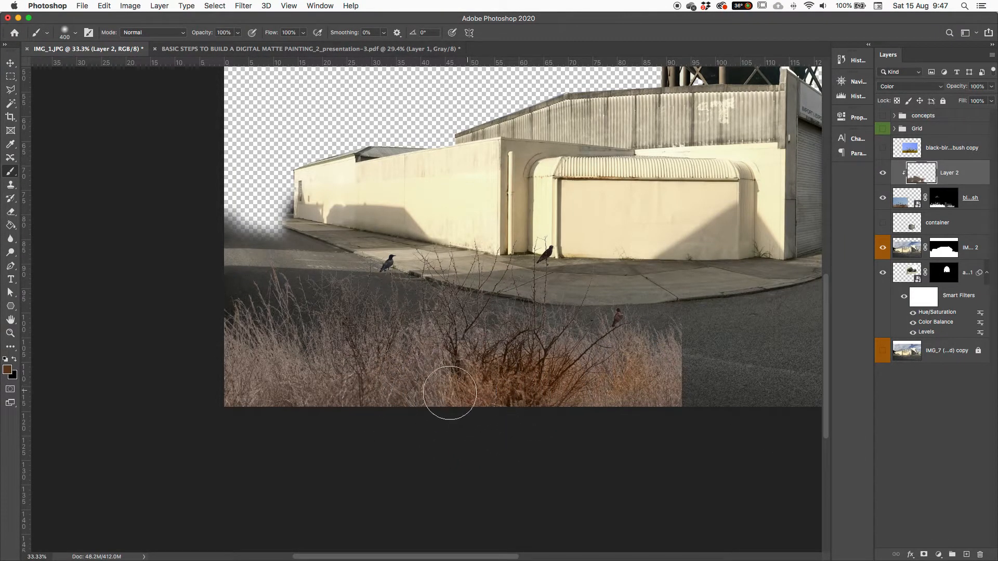
pyautogui.keyDown('alt'); pyautogui.click(599, 373); pyautogui.keyUp('alt')
pyautogui.click(506, 385)
pyautogui.press('super+z')
pyautogui.press('super+z')
# Sample a tan tone from the grass and paint it over the lower grass near the bush's left end
pyautogui.keyDown('alt'); pyautogui.click(423, 368); pyautogui.keyUp('alt')
pyautogui.moveTo(388, 388)
pyautogui.mouseDown()
pyautogui.moveTo(326, 411)
pyautogui.moveTo(345, 413)
pyautogui.mouseUp()
pyautogui.press('super+minus')
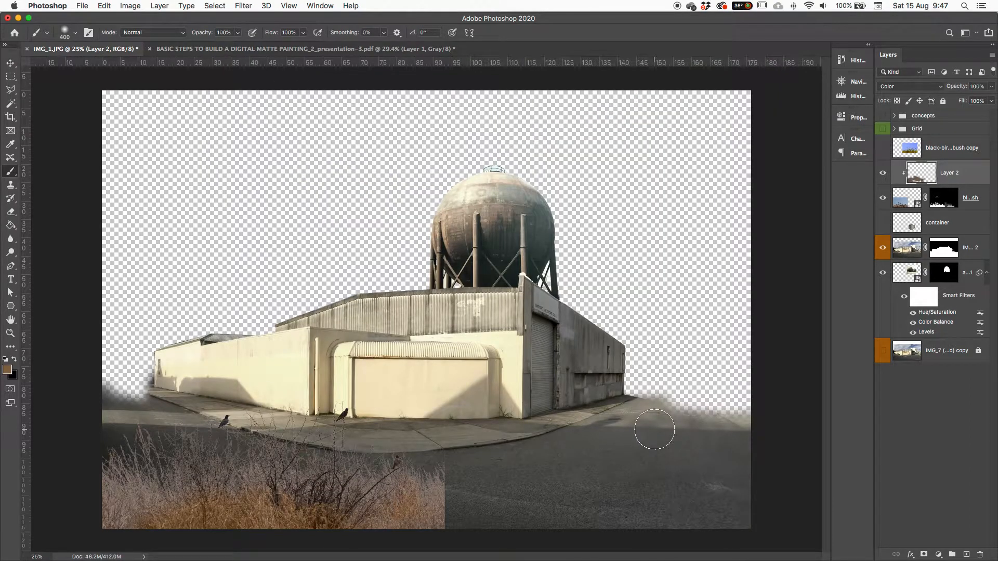
pyautogui.moveTo(177, 509); pyautogui.dragTo(106, 519)
# Check the birds and bush layer by toggling its visibility, and merge it with the clipped colour paint layer above
pyautogui.click(883, 200)
pyautogui.click(884, 200)
pyautogui.keyDown('shift'); pyautogui.click(900, 203); pyautogui.keyUp('shift')
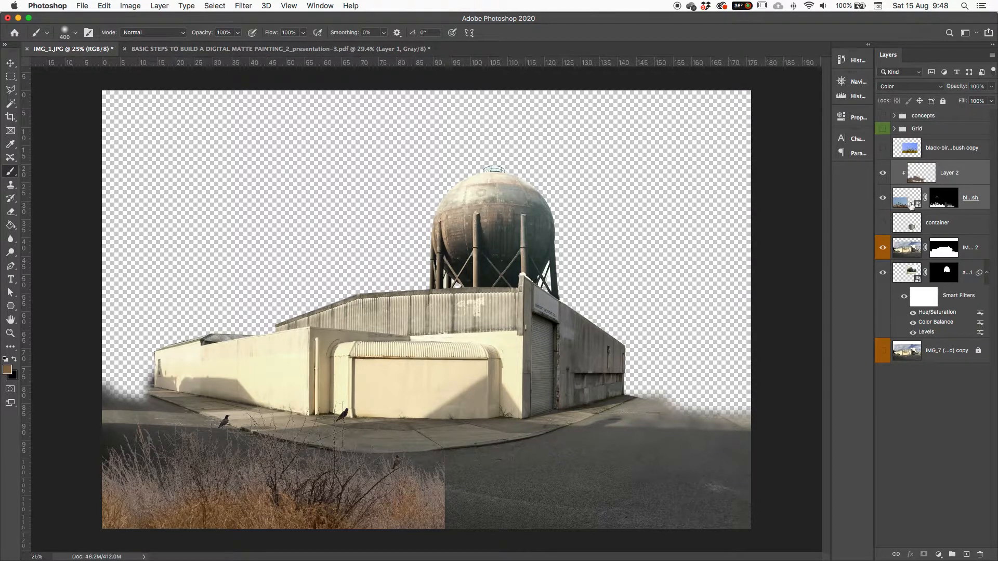
pyautogui.rightClick(911, 204)
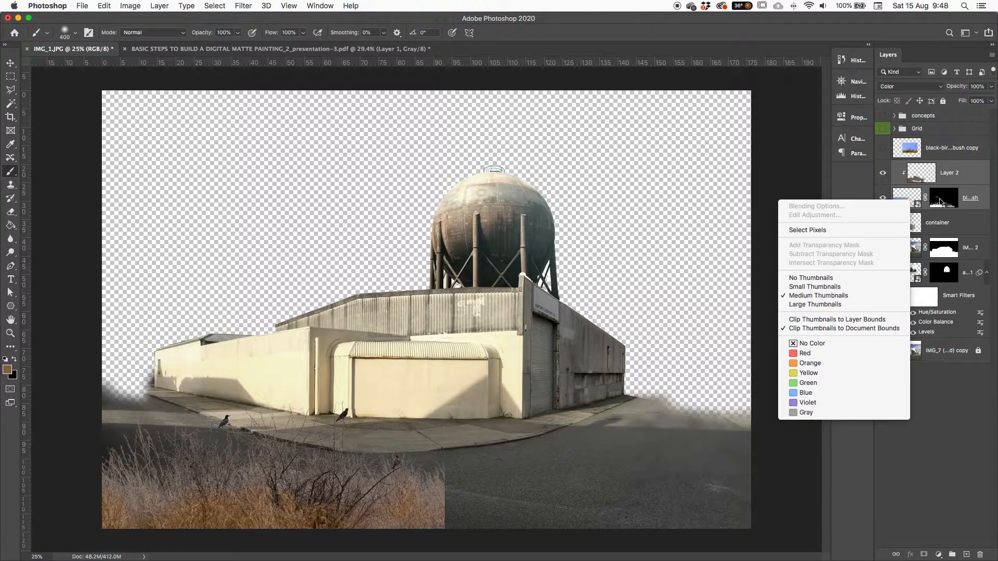
pyautogui.rightClick(969, 203)
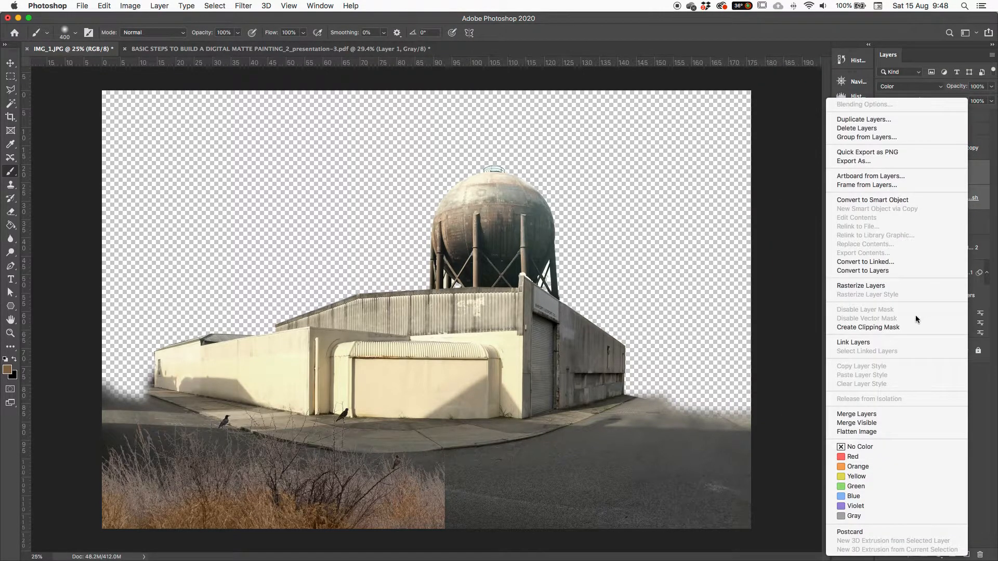
pyautogui.click(871, 414)
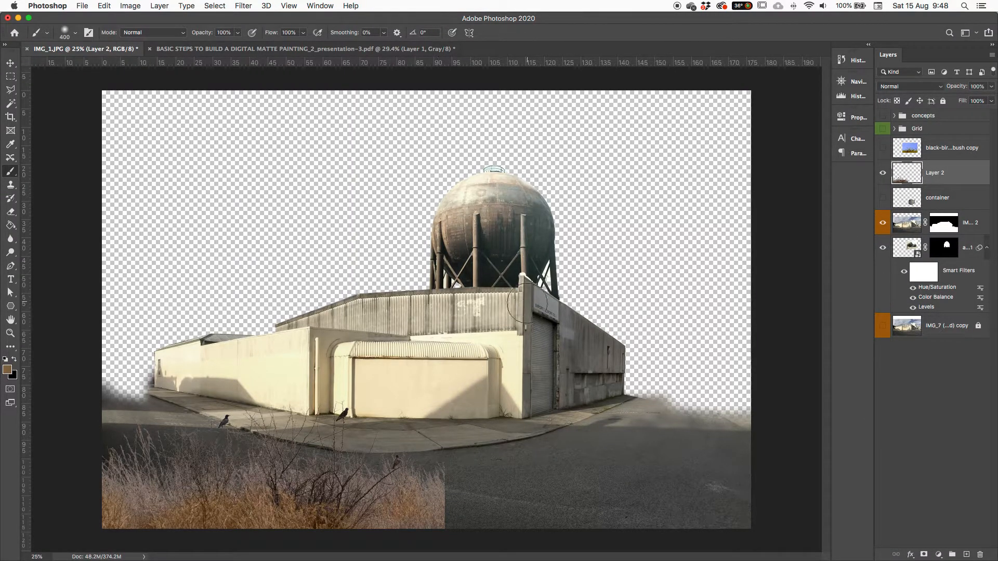
# Add a layer mask to the merged bush layer and try fading its right end with the 400 px soft brush, undoing the stroke
pyautogui.press('super+minus')
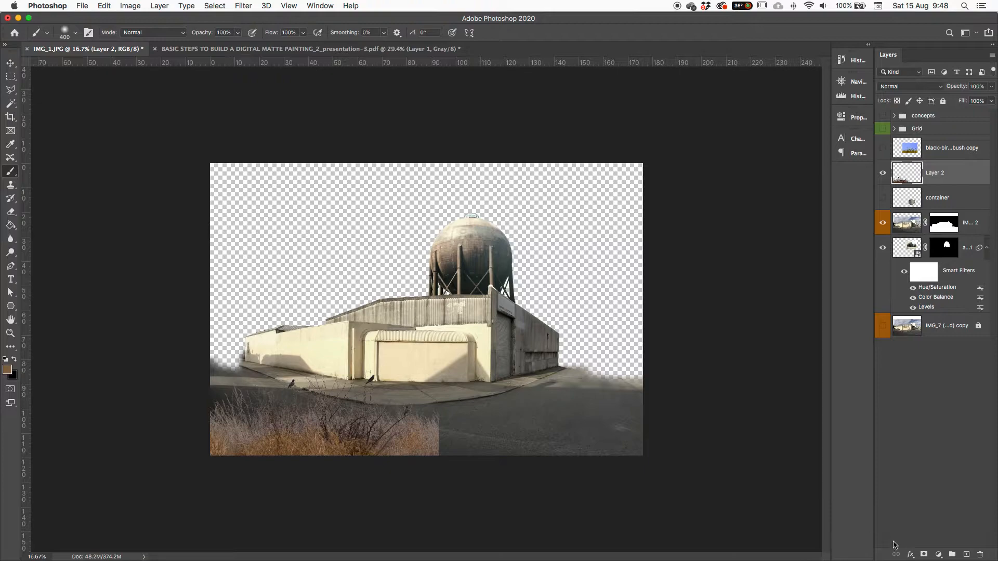
pyautogui.click(923, 554)
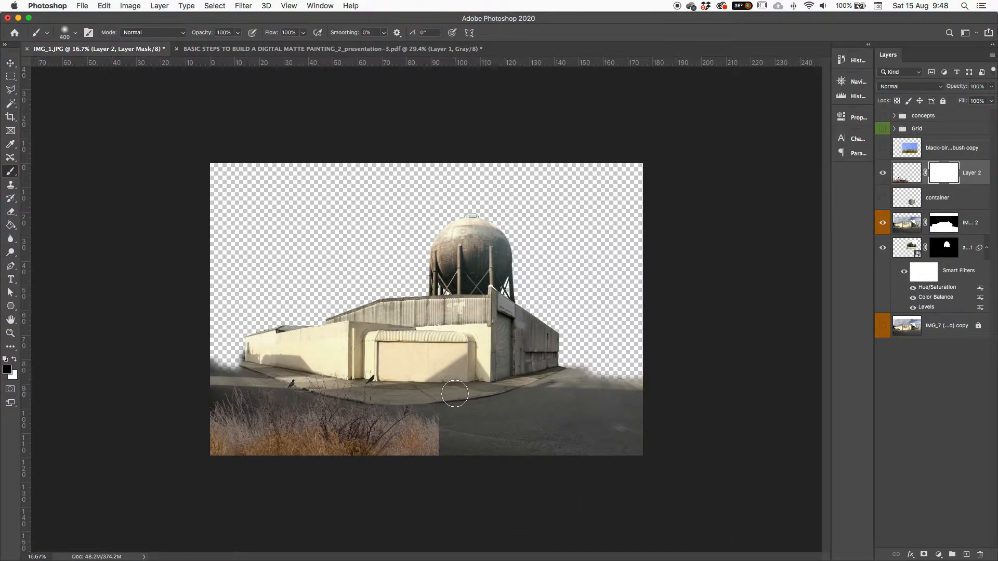
pyautogui.moveTo(423, 408)
pyautogui.mouseDown()
pyautogui.moveTo(448, 461)
pyautogui.moveTo(385, 396)
pyautogui.moveTo(381, 408)
pyautogui.moveTo(407, 416)
pyautogui.moveTo(399, 452)
pyautogui.mouseUp()
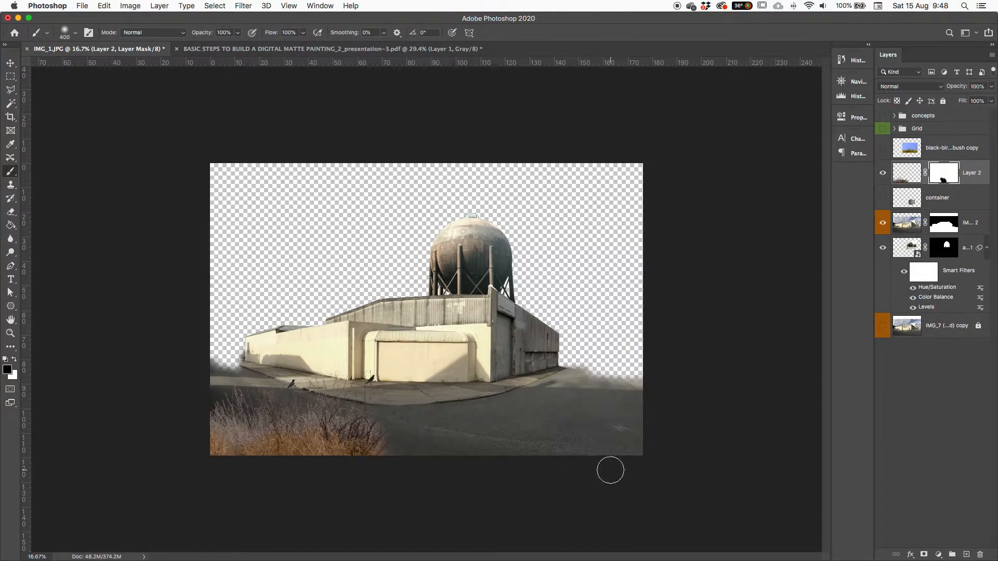
pyautogui.press('super+z')
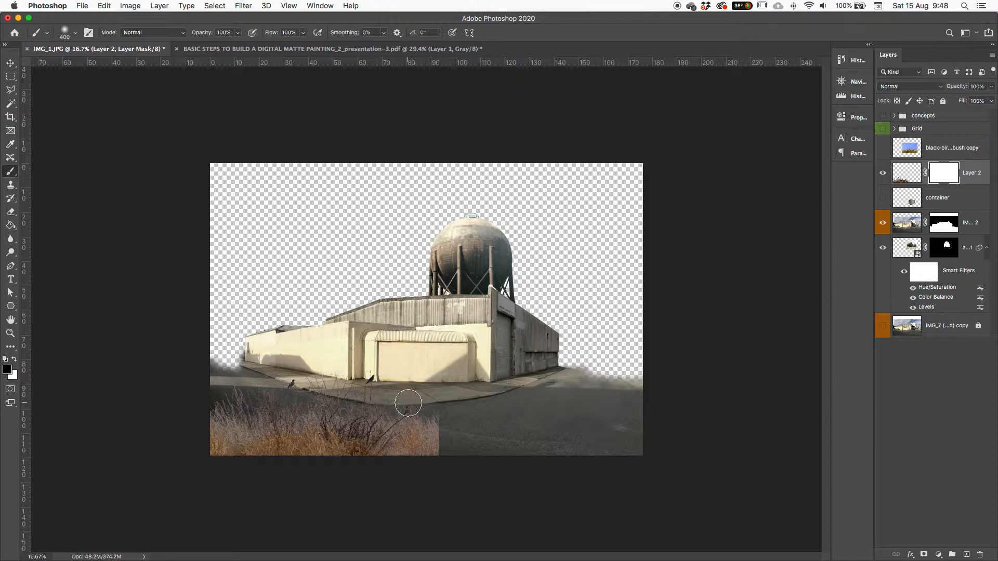
# Break up the bush's hard right edge on the mask with the KYLE Bonus Chunky Charcoal brush at 200 px
pyautogui.rightClick(410, 400)
pyautogui.click(426, 492)
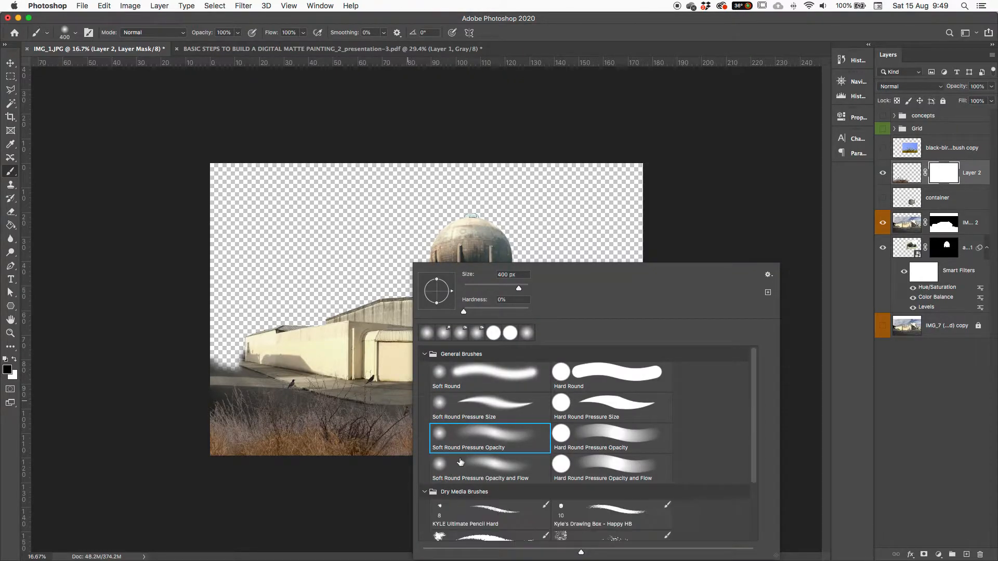
pyautogui.scroll(-3, 475, 502)
pyautogui.click(601, 456)
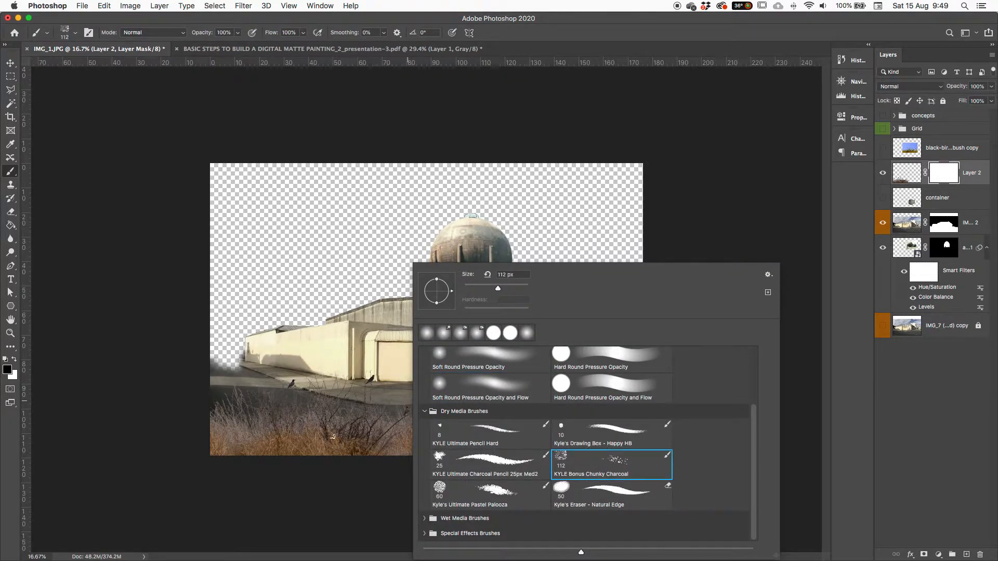
pyautogui.click(326, 471)
pyautogui.press(']')
pyautogui.press(']')
pyautogui.press(']')
pyautogui.moveTo(445, 430)
pyautogui.mouseDown()
pyautogui.moveTo(440, 455)
pyautogui.moveTo(427, 443)
pyautogui.moveTo(431, 462)
pyautogui.moveTo(425, 408)
pyautogui.moveTo(424, 465)
pyautogui.moveTo(436, 454)
pyautogui.moveTo(398, 405)
pyautogui.moveTo(428, 448)
pyautogui.mouseUp()
# Undo the excess charcoal mask strokes that cut too far into the bush's right end
pyautogui.press('super+z')
pyautogui.press('super+z')
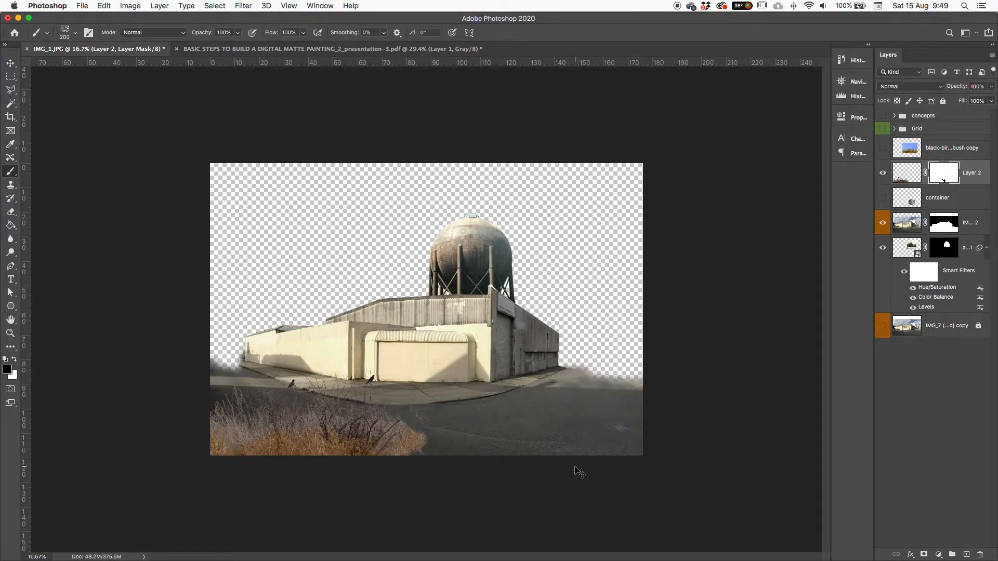
pyautogui.press('super+z')
pyautogui.press('super+z')
pyautogui.press('super+z')
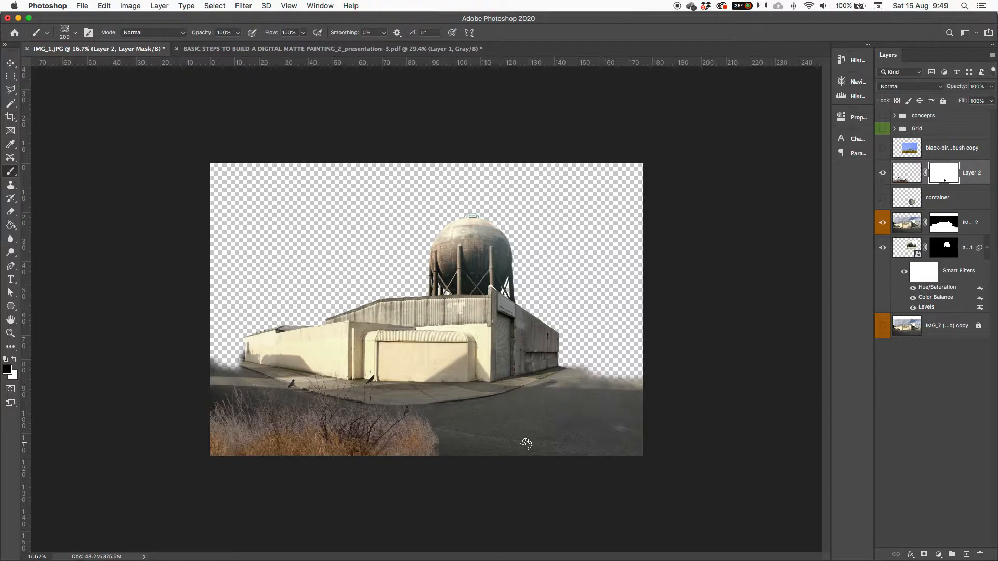
pyautogui.press('super+z')
# Add an empty layer above the bush and activate the Clone Stamp, keeping its sampling on All Layers
pyautogui.click(966, 554)
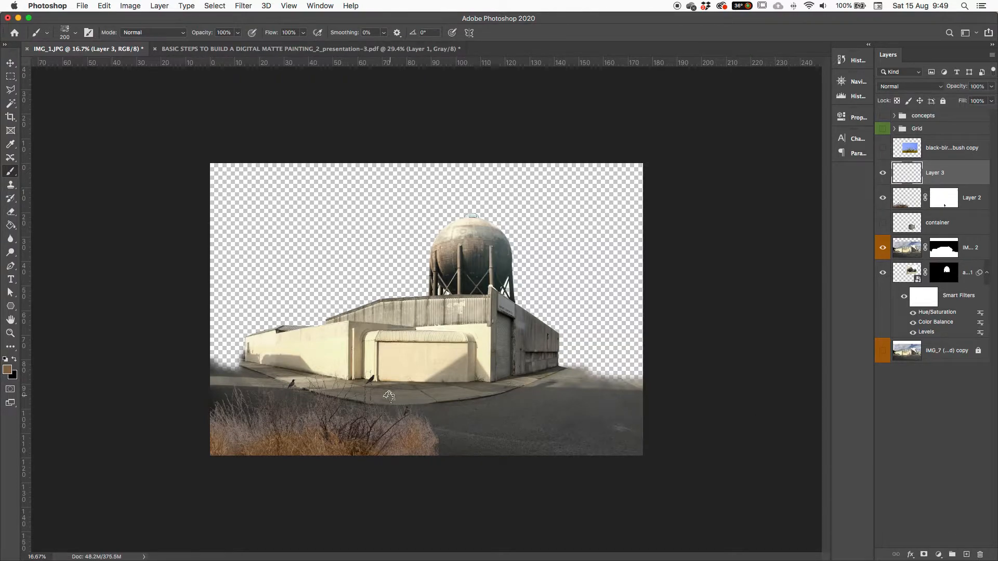
pyautogui.press('s')
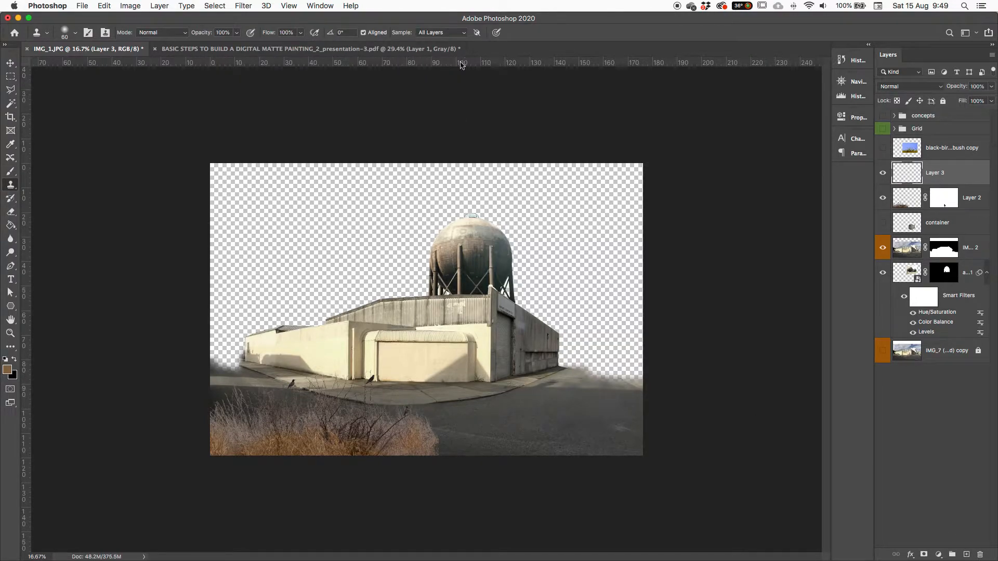
pyautogui.click(431, 32)
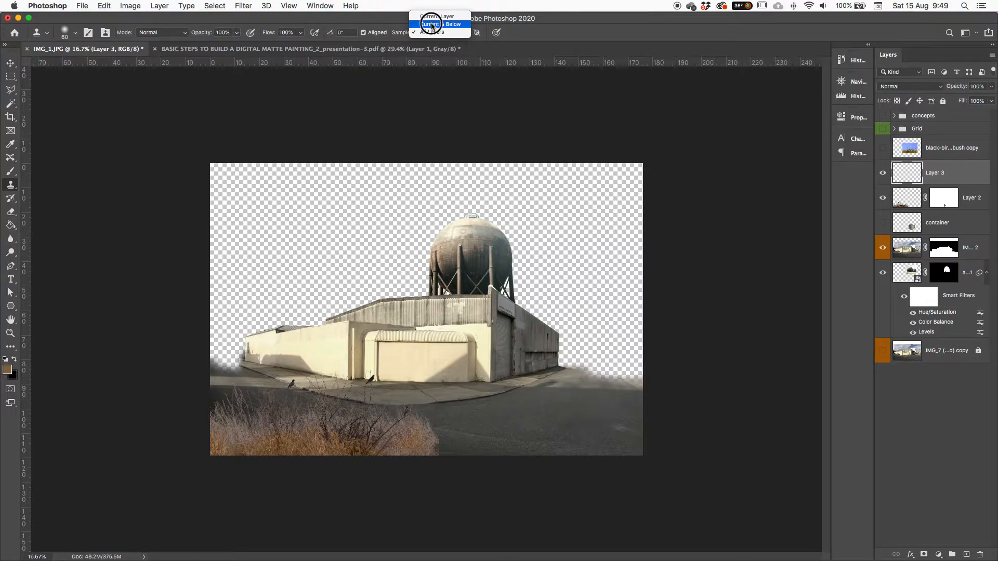
pyautogui.click(432, 31)
# Apply the layer mask of the merged bush layer permanently
pyautogui.click(913, 205)
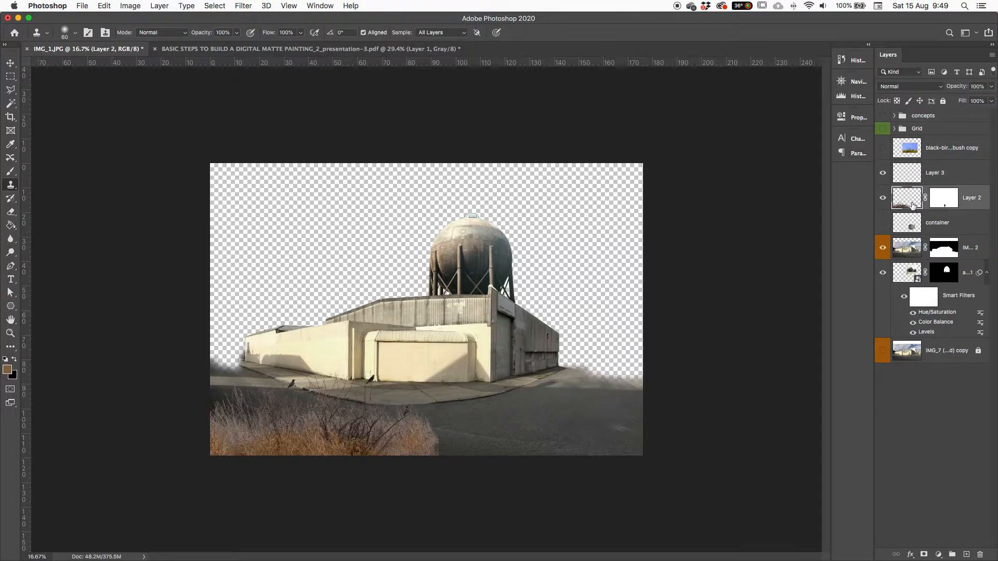
pyautogui.rightClick(951, 205)
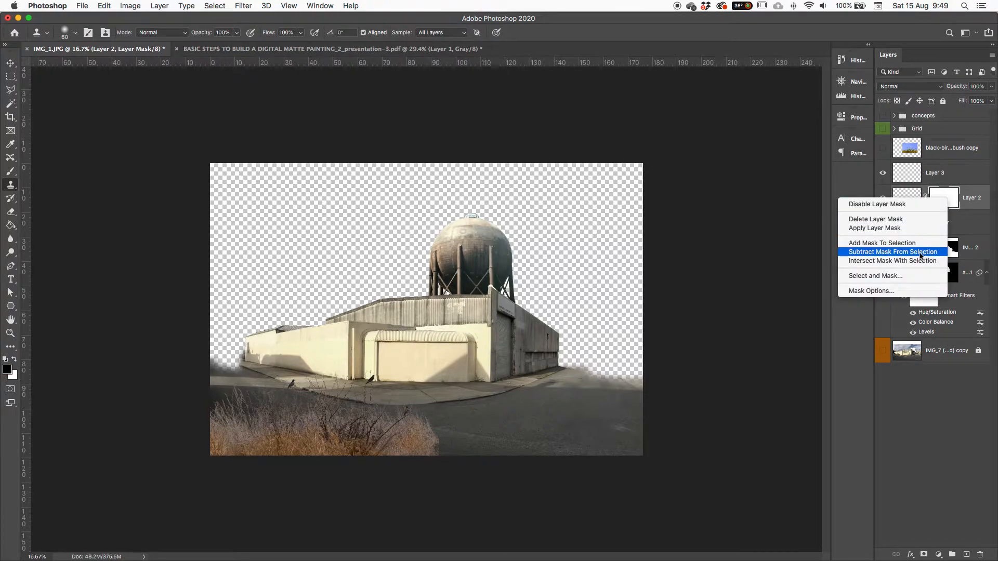
pyautogui.click(887, 229)
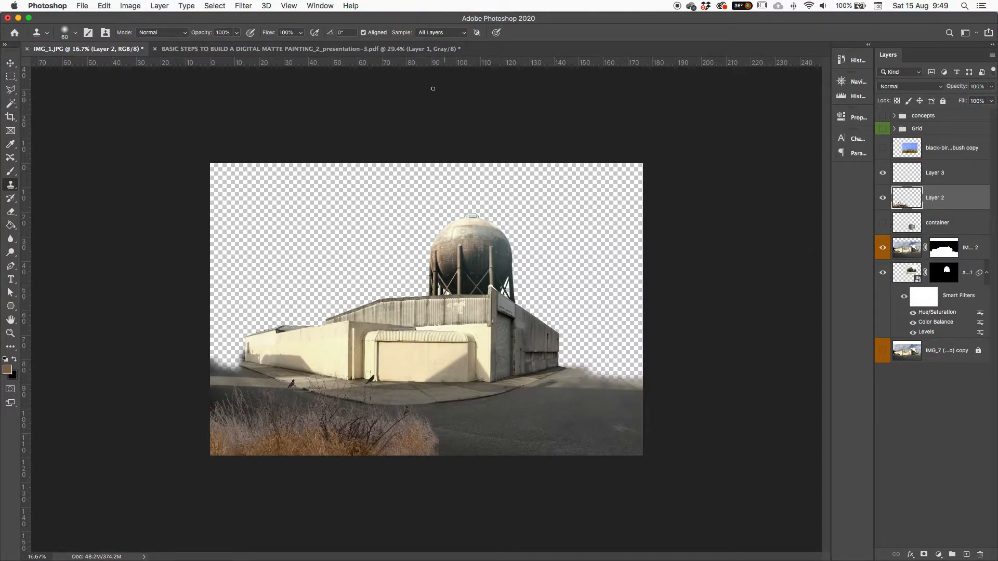
# Set the Clone Stamp to sample the Current Layer and clone grass past the bush's right end with a 400 px brush
pyautogui.click(424, 32)
pyautogui.click(434, 16)
pyautogui.moveTo(439, 433)
pyautogui.mouseDown()
pyautogui.moveTo(446, 446)
pyautogui.moveTo(463, 451)
pyautogui.moveTo(437, 434)
pyautogui.moveTo(484, 450)
pyautogui.mouseUp()
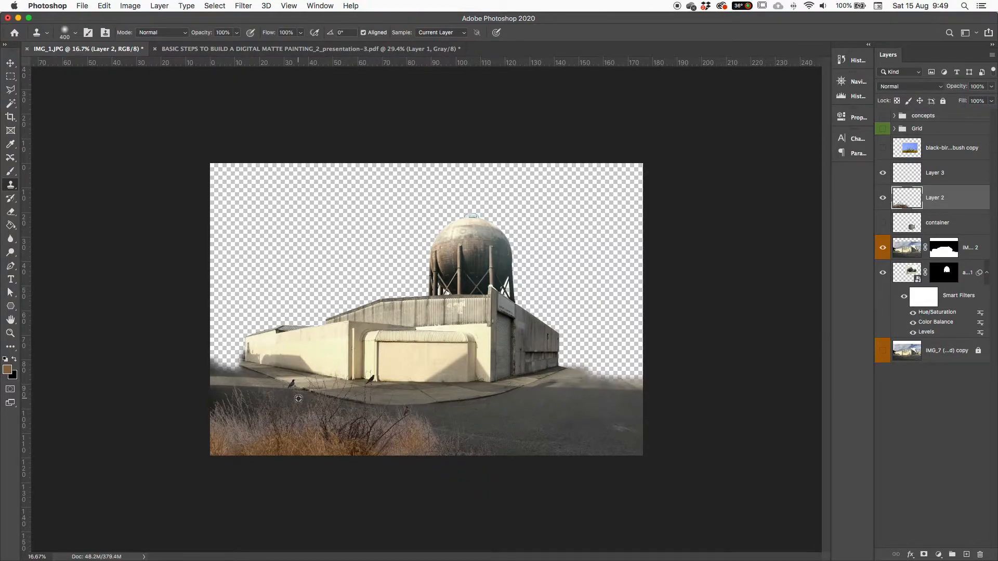
pyautogui.moveTo(477, 447)
pyautogui.mouseDown()
pyautogui.moveTo(504, 459)
pyautogui.moveTo(460, 448)
pyautogui.moveTo(437, 421)
pyautogui.moveTo(471, 443)
pyautogui.moveTo(467, 434)
pyautogui.moveTo(479, 435)
pyautogui.moveTo(435, 455)
pyautogui.mouseUp()
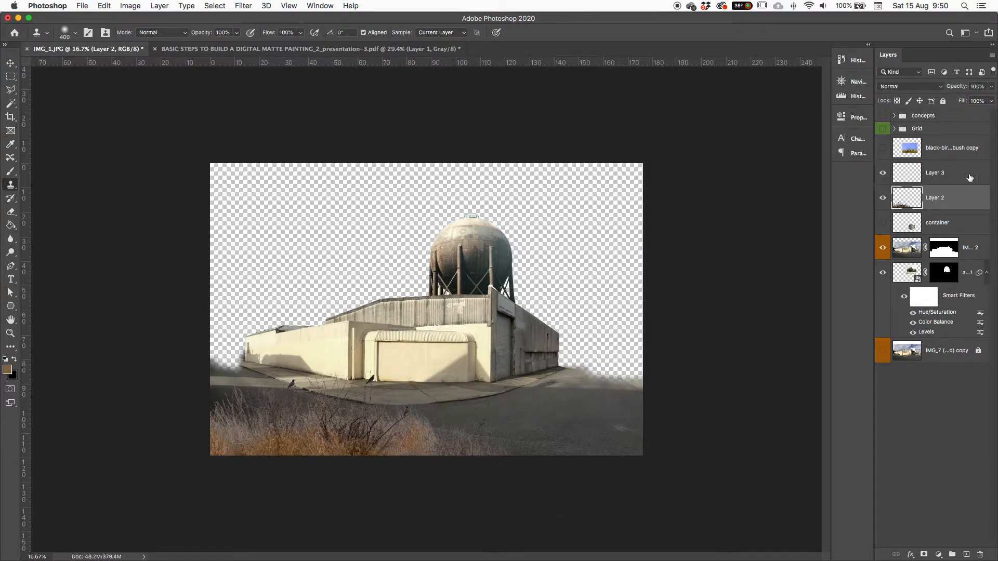
# Duplicate the bush layer, flip the copy horizontally, rotate it slightly and place it at the bush's right end
pyautogui.moveTo(968, 201); pyautogui.dragTo(966, 555)
pyautogui.hotkey('ctrl', 't')
pyautogui.moveTo(402, 432); pyautogui.dragTo(470, 451)
pyautogui.rightClick(579, 438)
pyautogui.click(616, 542)
pyautogui.moveTo(643, 442); pyautogui.dragTo(588, 406)
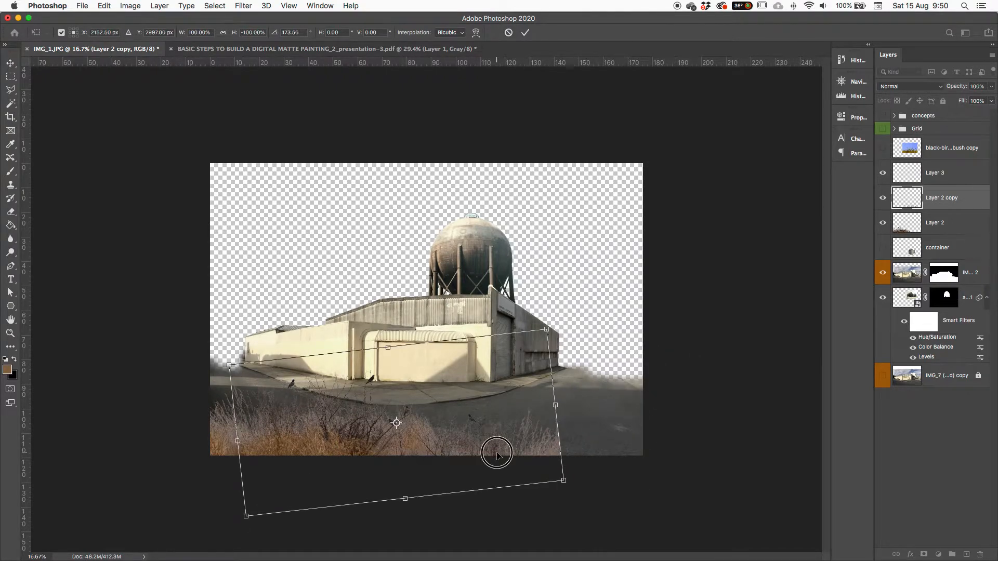
pyautogui.moveTo(495, 452); pyautogui.dragTo(489, 457)
pyautogui.press('Return')
# Shift the flipped bush copy further left and down so its grass tapers off over the road
pyautogui.press('s')
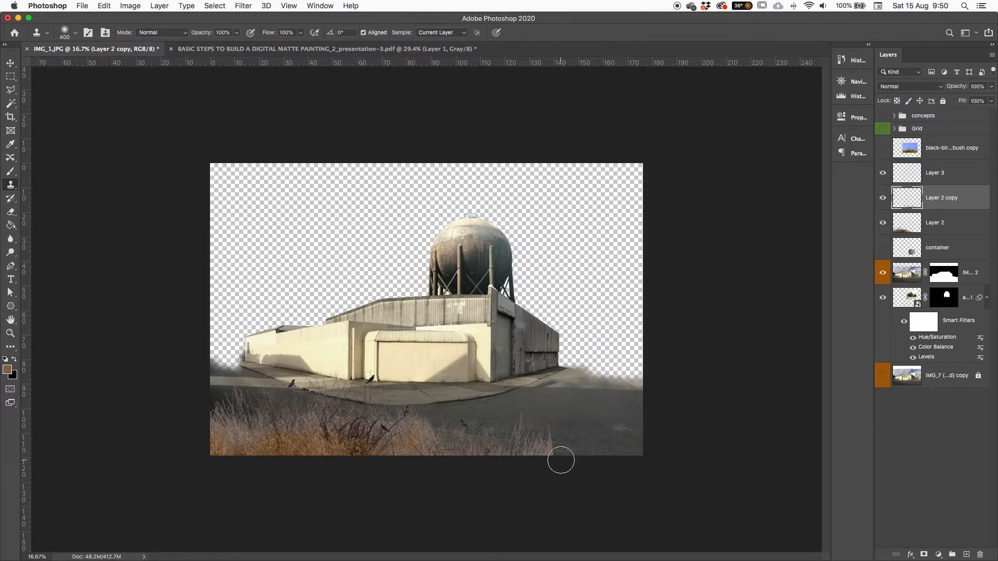
pyautogui.hotkey('ctrl', 't')
pyautogui.moveTo(572, 463)
pyautogui.mouseDown()
pyautogui.moveTo(584, 463)
pyautogui.moveTo(584, 483)
pyautogui.moveTo(491, 485)
pyautogui.moveTo(490, 467)
pyautogui.moveTo(612, 475)
pyautogui.moveTo(490, 473)
pyautogui.mouseUp()
pyautogui.press('Return')
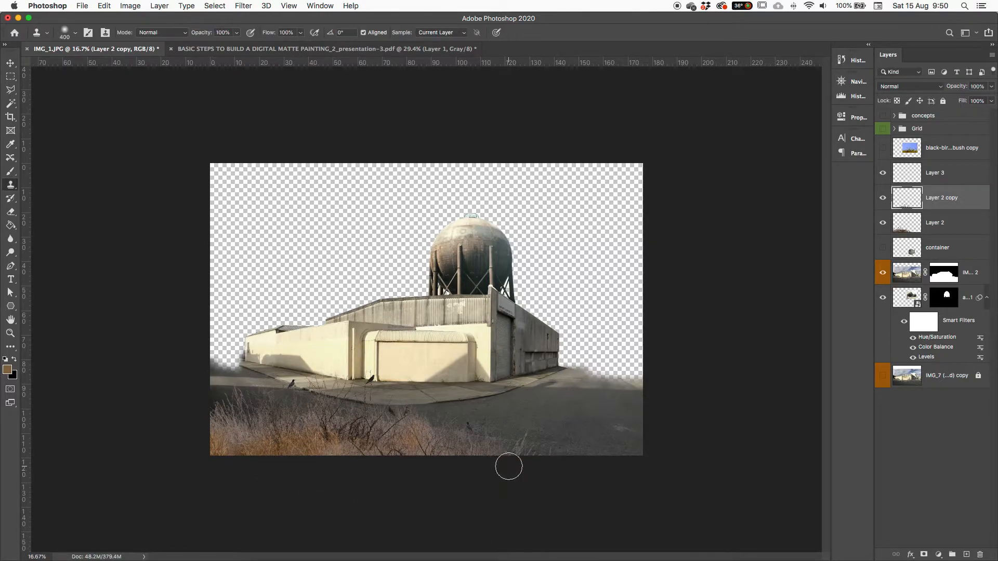
# Merge the flipped bush copy with the original bush layer
pyautogui.rightClick(902, 229)
pyautogui.click(956, 222)
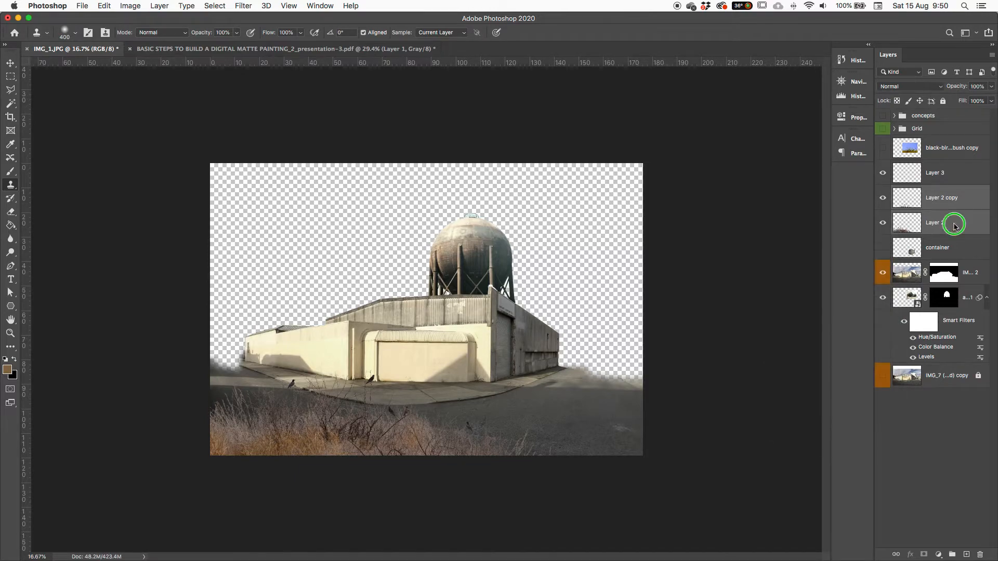
pyautogui.rightClick(955, 227)
pyautogui.click(867, 415)
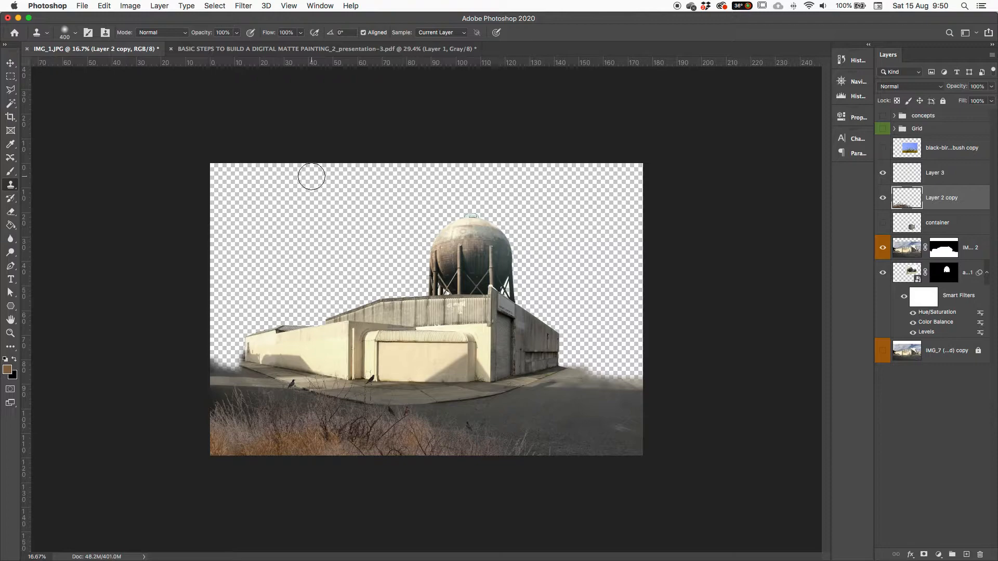
# Darken the merged bush layer with Levels, setting the input black point to 20 and the midtones to 0.94
pyautogui.click(130, 6)
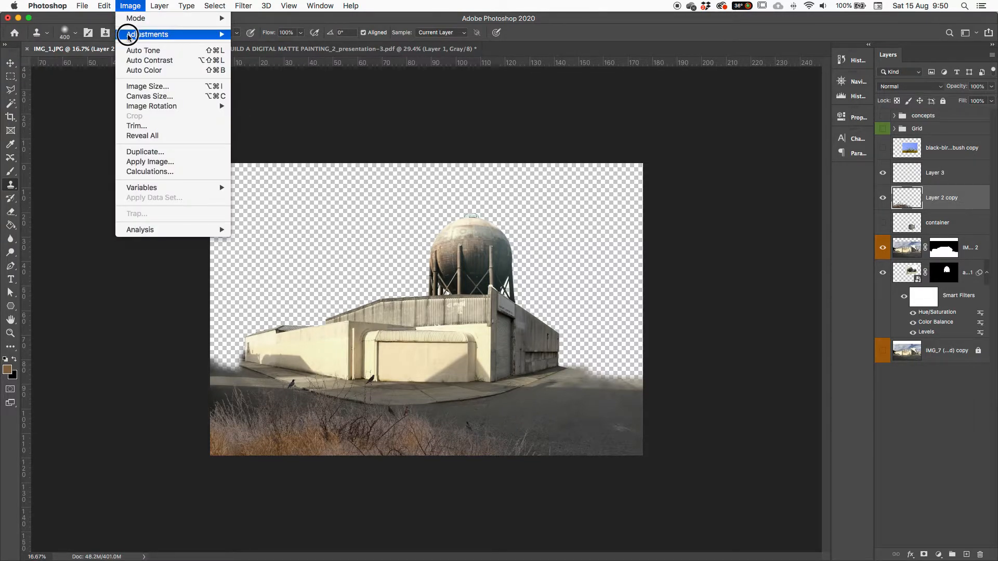
pyautogui.moveTo(135, 34)
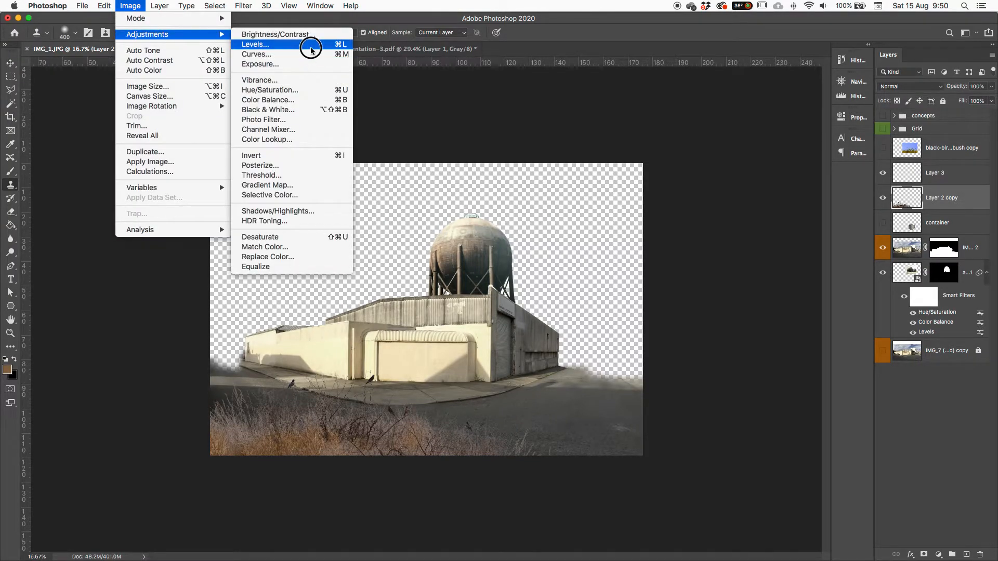
pyautogui.click(280, 44)
pyautogui.moveTo(758, 343)
pyautogui.mouseDown()
pyautogui.moveTo(735, 341)
pyautogui.moveTo(764, 343)
pyautogui.mouseUp()
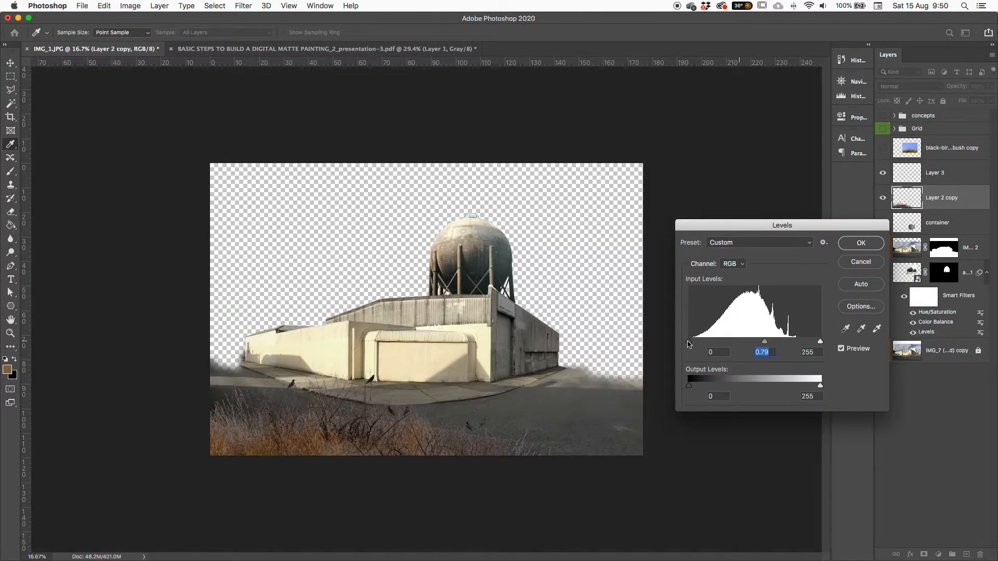
pyautogui.moveTo(689, 342); pyautogui.dragTo(699, 342)
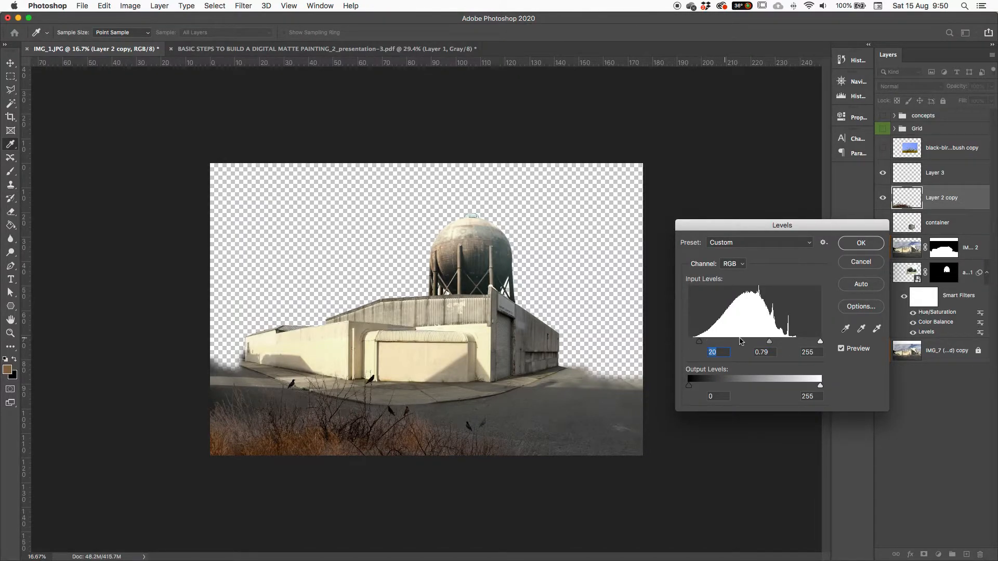
pyautogui.click(762, 343)
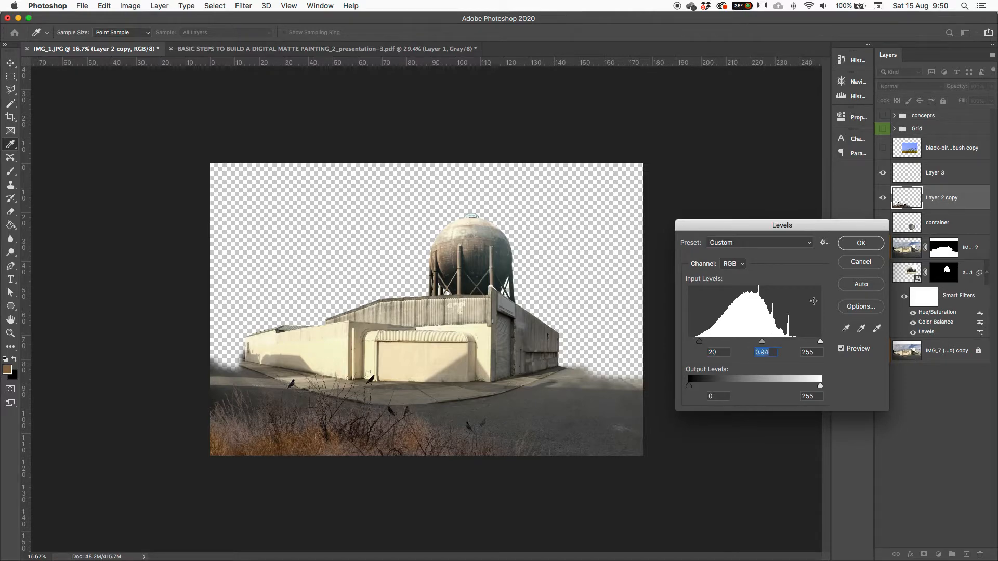
pyautogui.click(861, 243)
# Desaturate the bush layer with Hue/Saturation, lowering the saturation to -33
pyautogui.press('s')
pyautogui.click(130, 5)
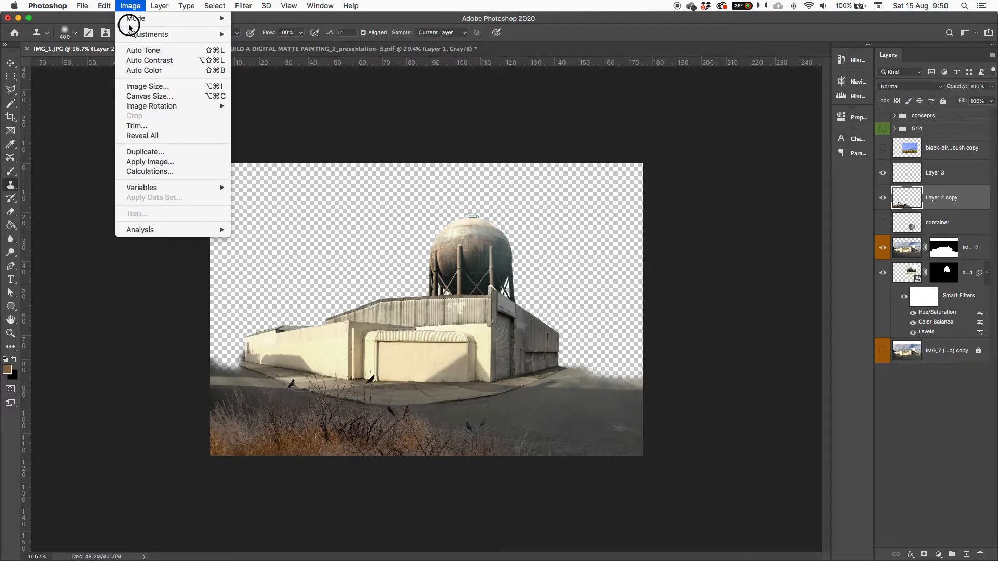
pyautogui.moveTo(136, 36)
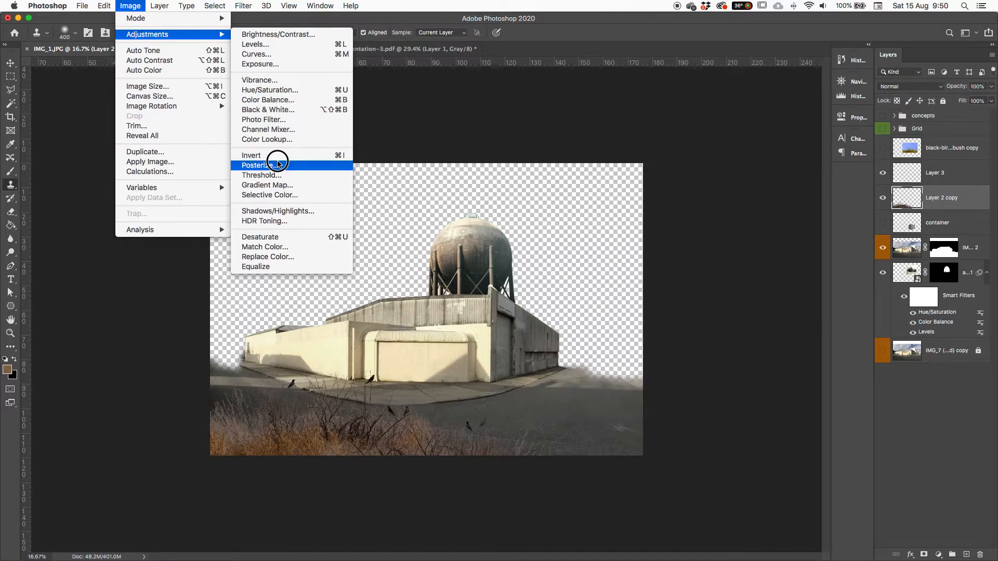
pyautogui.click(266, 93)
pyautogui.moveTo(674, 180); pyautogui.dragTo(659, 181)
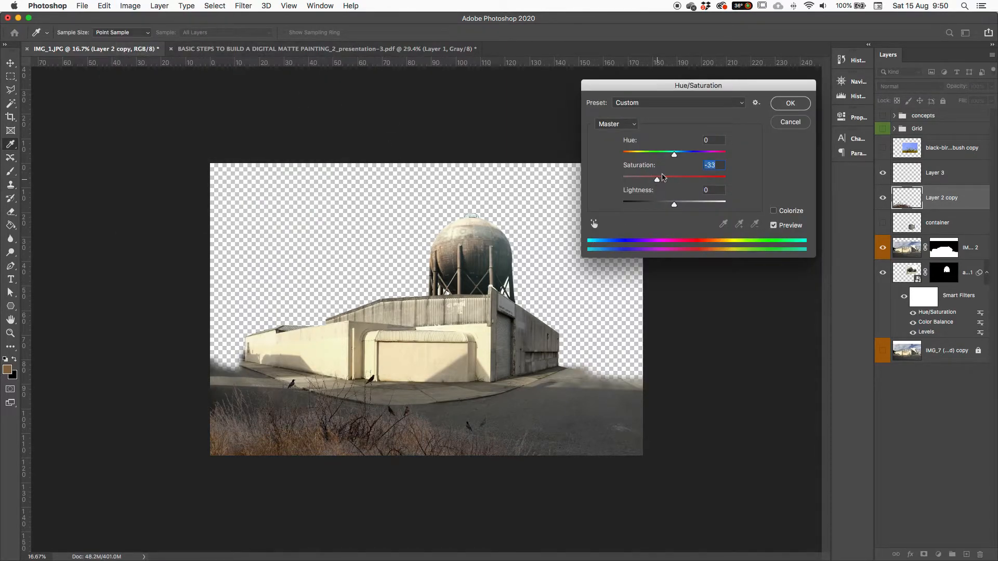
pyautogui.click(788, 103)
# Warm the bush layer with Color Balance, shifting its midtones and shadows towards red
pyautogui.press('s')
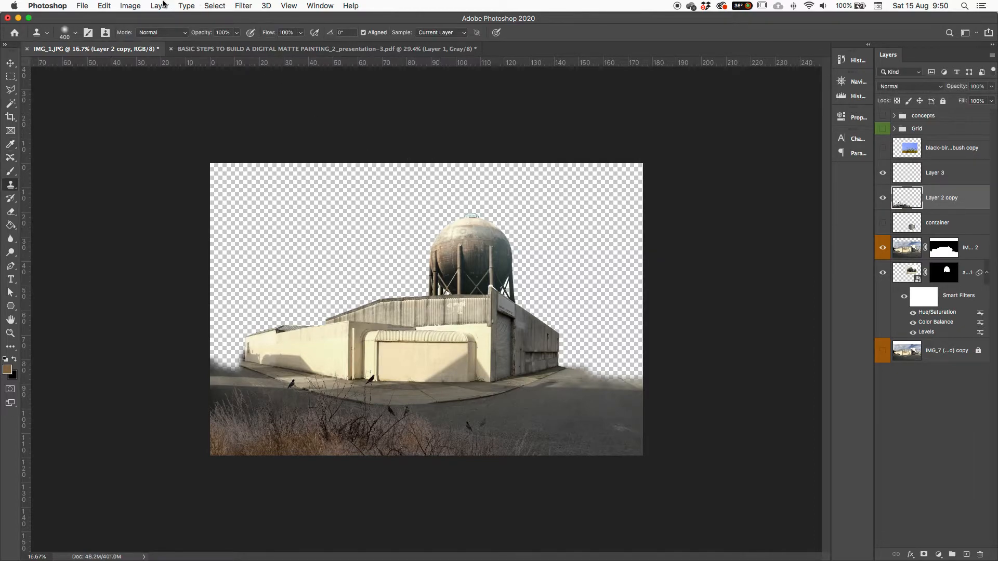
pyautogui.click(130, 6)
pyautogui.moveTo(133, 35)
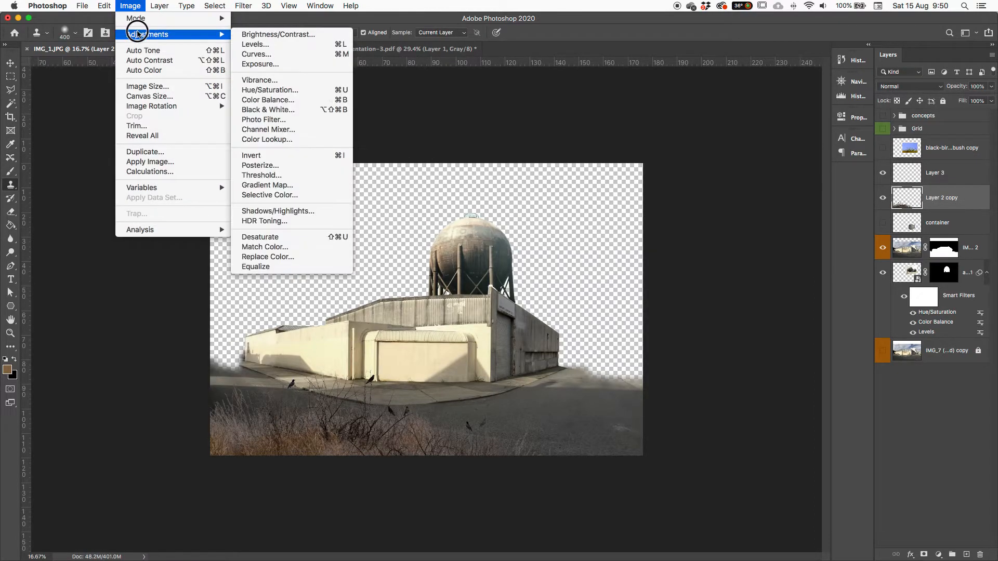
pyautogui.click(308, 101)
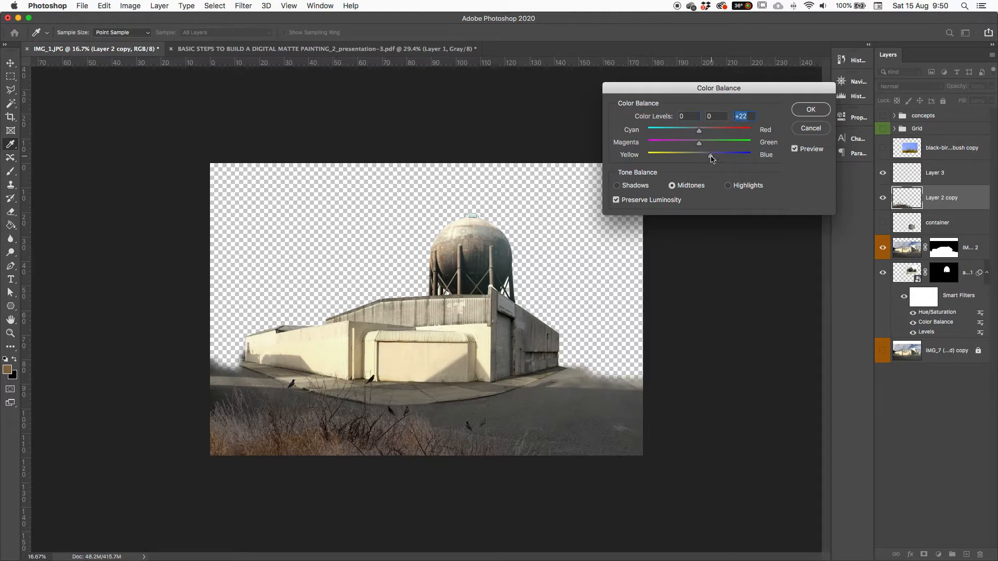
pyautogui.moveTo(711, 154); pyautogui.dragTo(707, 131)
pyautogui.click(693, 155)
pyautogui.click(631, 187)
pyautogui.click(712, 130)
pyautogui.click(811, 109)
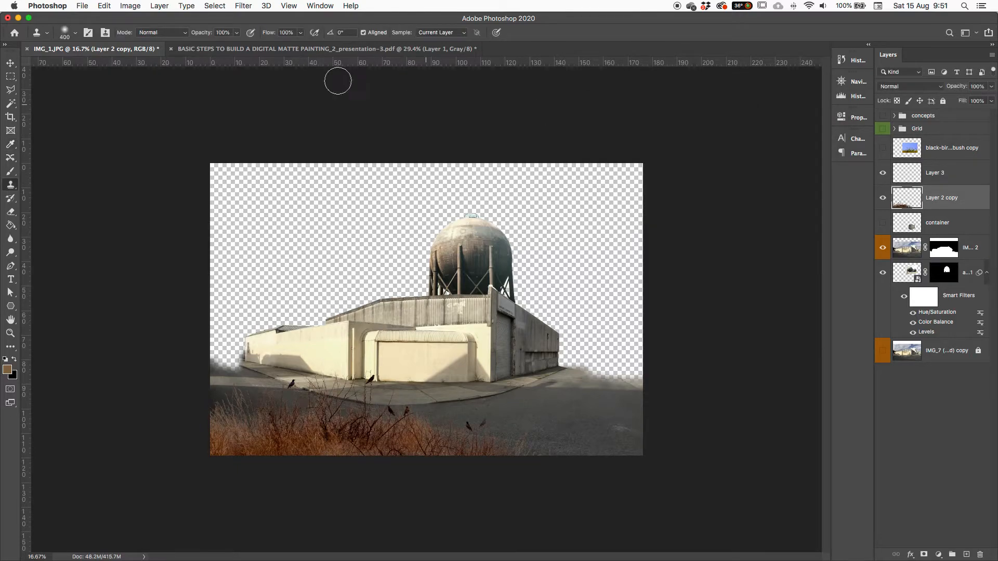
# Lower the bush layer's saturation again with Hue/Saturation until the reddened grass becomes a muted brown
pyautogui.click(130, 5)
pyautogui.moveTo(133, 34)
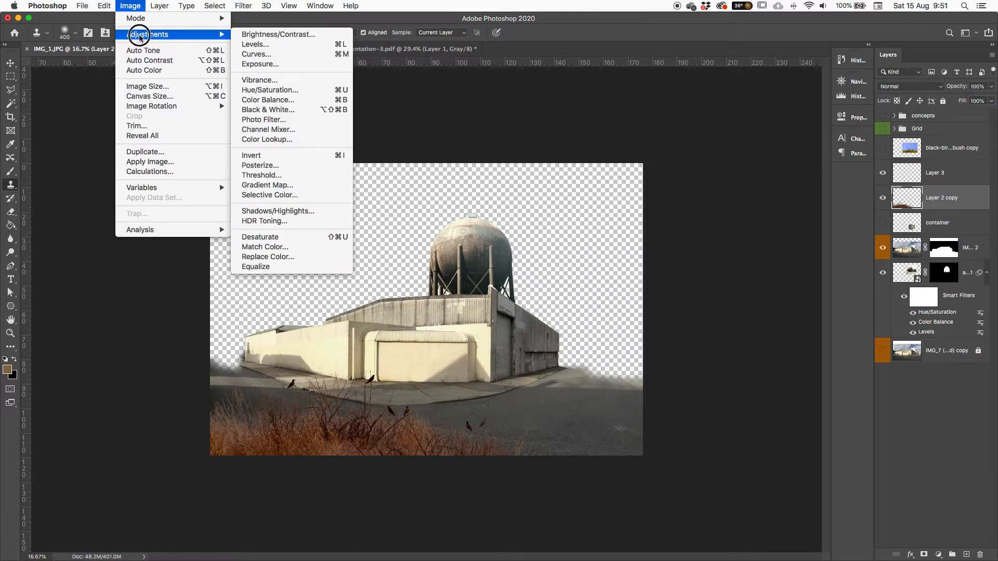
pyautogui.click(301, 91)
pyautogui.moveTo(674, 179); pyautogui.dragTo(643, 181)
pyautogui.click(790, 104)
pyautogui.press('s')
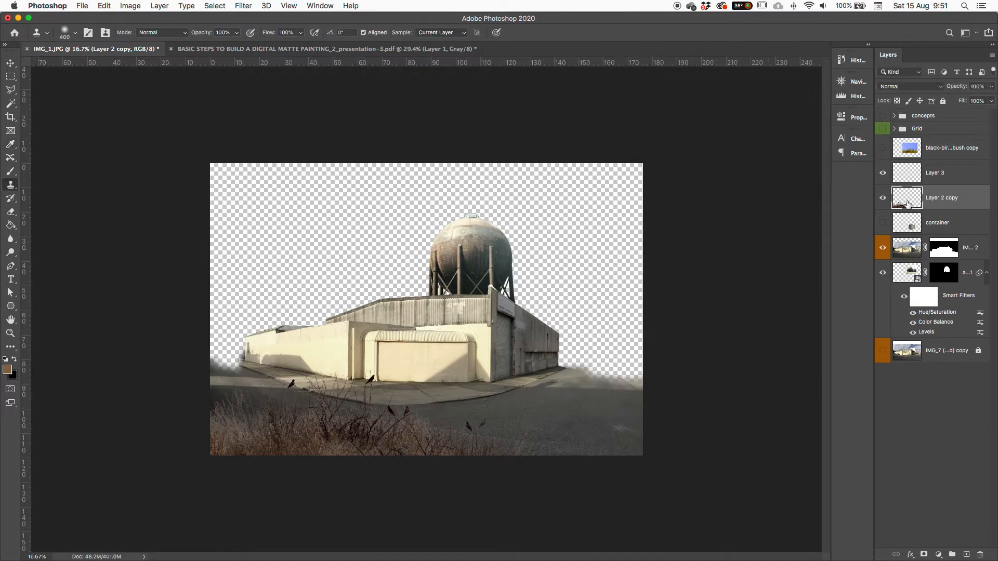
# Duplicate the bush layer and distort the lower copy into a flattened, right-slanting cast shadow over the road
pyautogui.moveTo(974, 202); pyautogui.dragTo(966, 554)
pyautogui.click(935, 225)
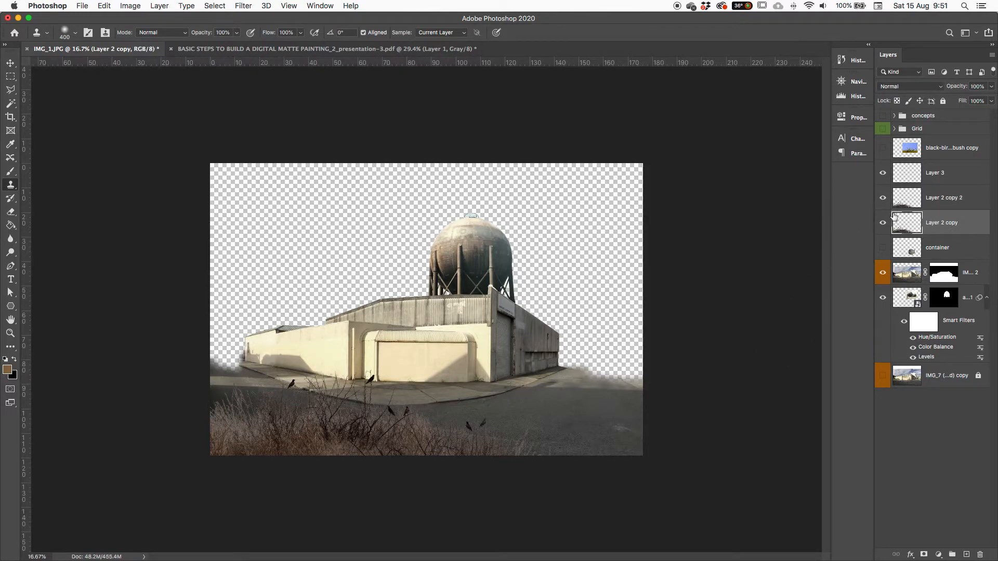
pyautogui.press('super+t')
pyautogui.rightClick(389, 411)
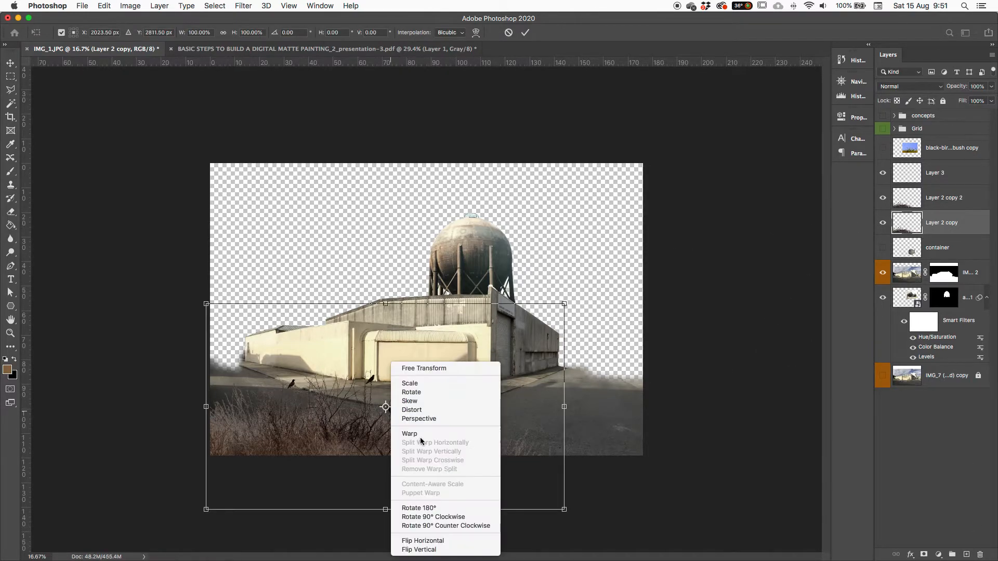
pyautogui.click(412, 412)
pyautogui.moveTo(390, 305); pyautogui.dragTo(520, 345)
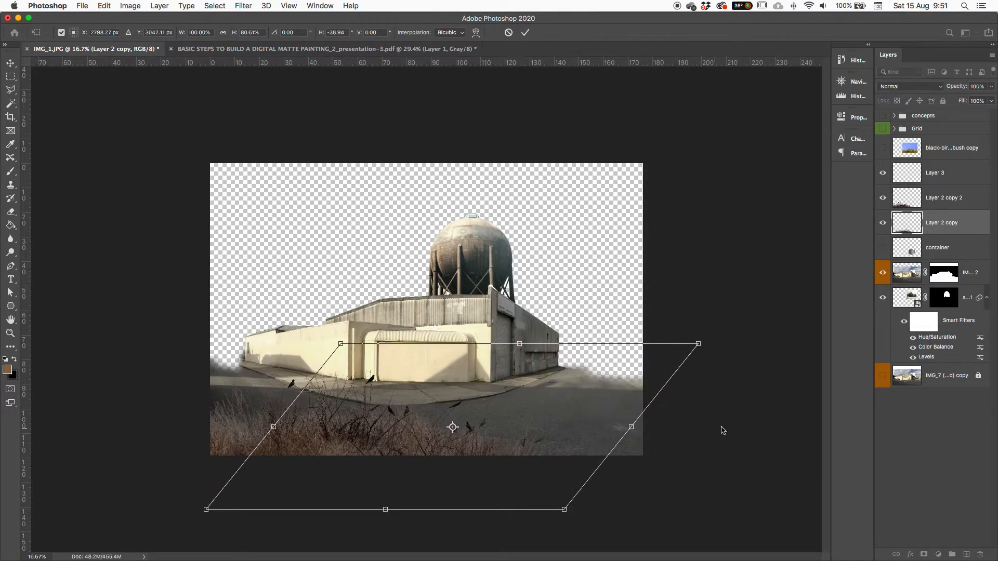
pyautogui.moveTo(701, 352); pyautogui.dragTo(731, 347)
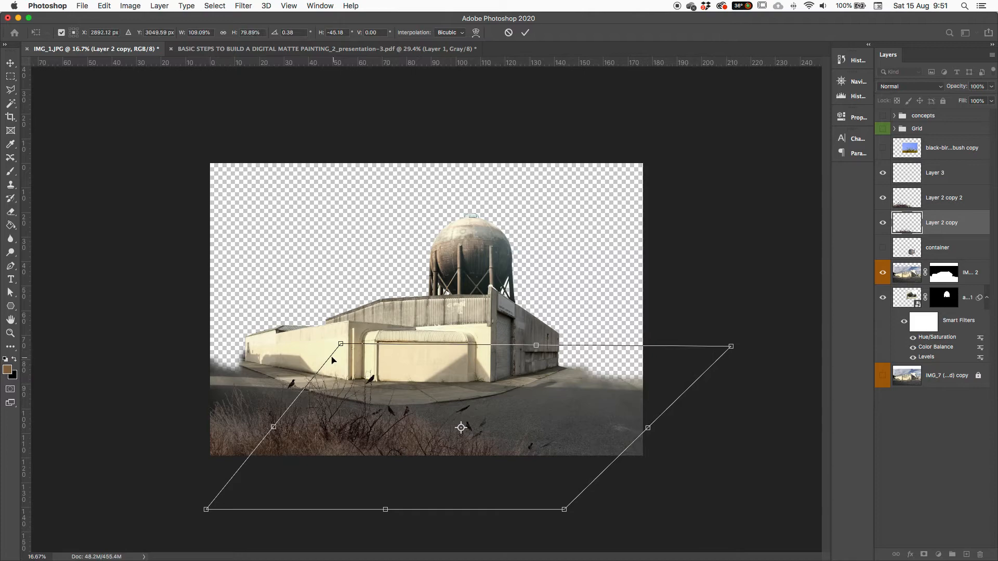
pyautogui.moveTo(340, 344); pyautogui.dragTo(331, 344)
pyautogui.moveTo(206, 509); pyautogui.dragTo(200, 492)
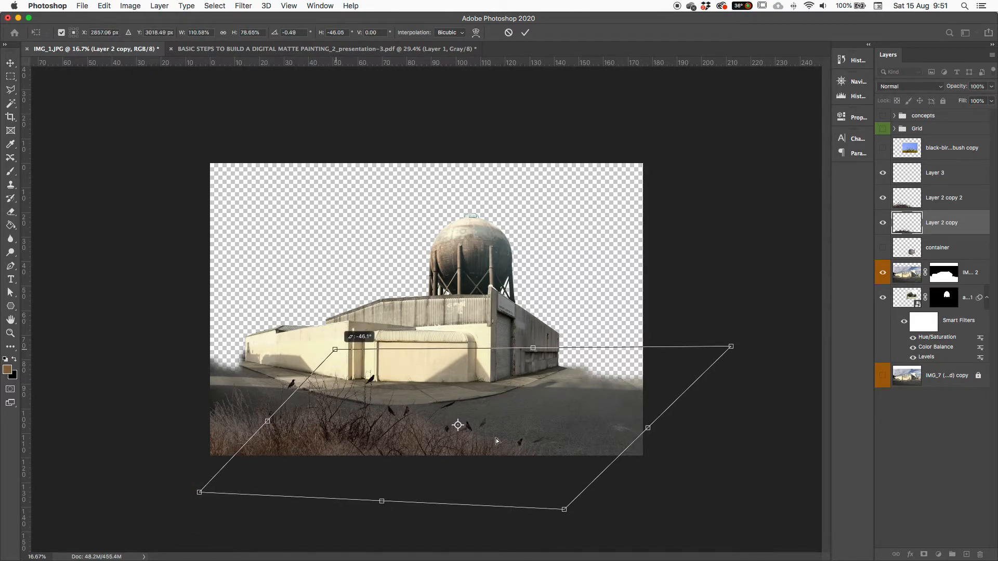
pyautogui.press('Return')
# Apply a black Color Overlay at 100% to the shadow copy and lower the layer's opacity to 54%
pyautogui.press('s')
pyautogui.click(912, 555)
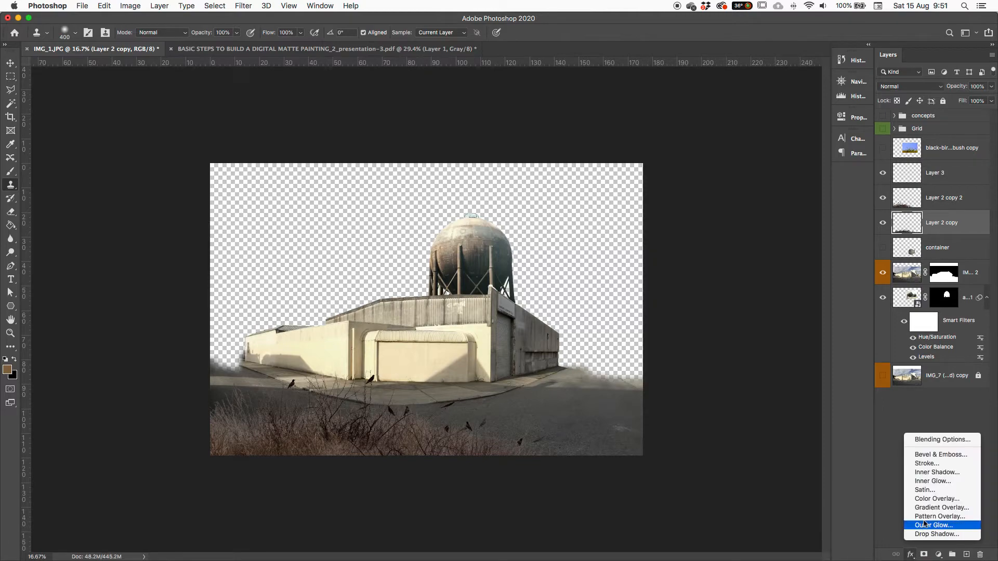
pyautogui.click(930, 499)
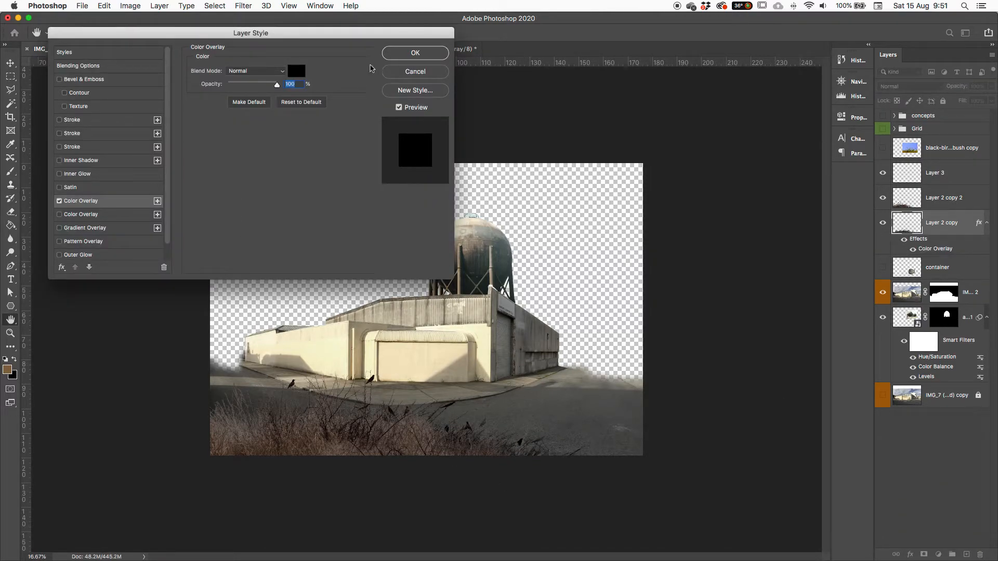
pyautogui.click(429, 54)
pyautogui.moveTo(959, 90); pyautogui.dragTo(942, 93)
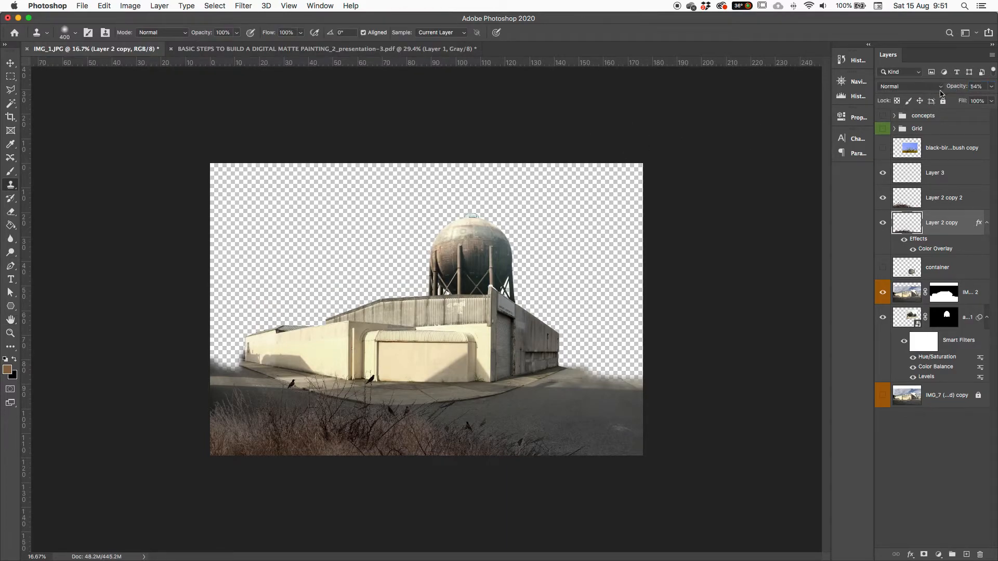
# Distort the bush shadow again so it stretches longer and flatter to the right across the road
pyautogui.hotkey('ctrl', 't')
pyautogui.rightClick(516, 397)
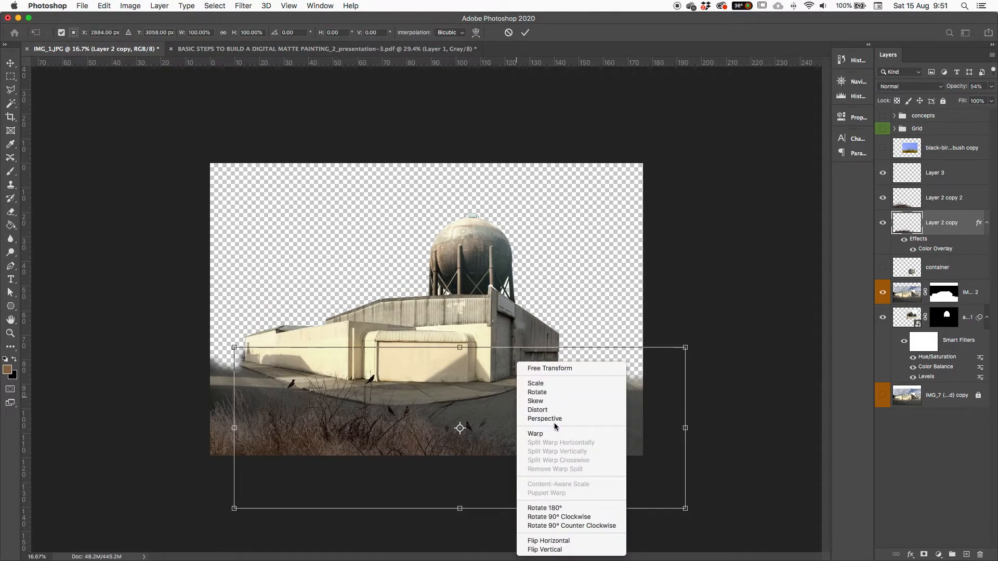
pyautogui.click(548, 410)
pyautogui.moveTo(459, 347); pyautogui.dragTo(639, 333)
pyautogui.moveTo(234, 509); pyautogui.dragTo(111, 514)
pyautogui.moveTo(416, 336); pyautogui.dragTo(443, 375)
pyautogui.moveTo(656, 355); pyautogui.dragTo(654, 358)
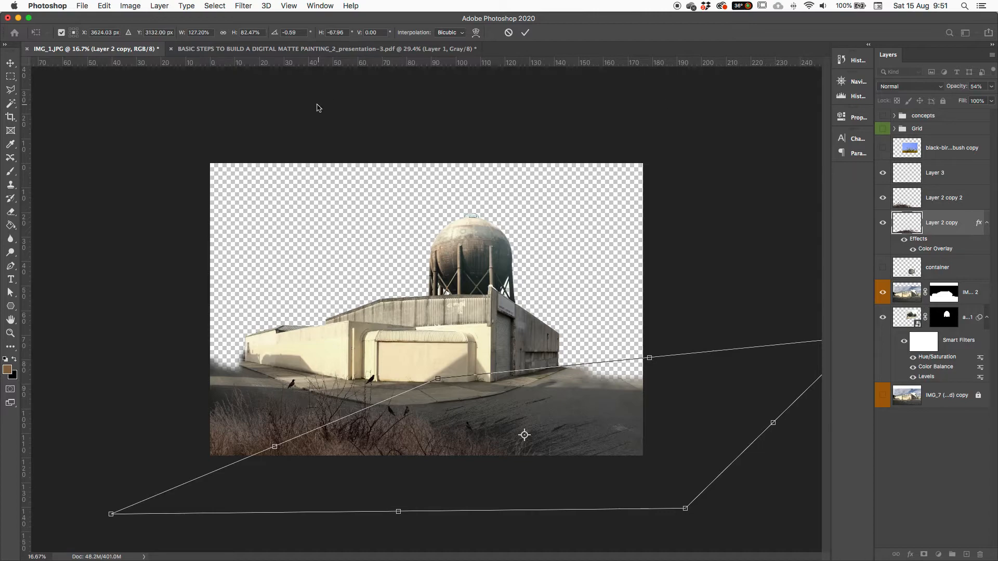
pyautogui.press('Tab')
pyautogui.moveTo(935, 328); pyautogui.dragTo(901, 366)
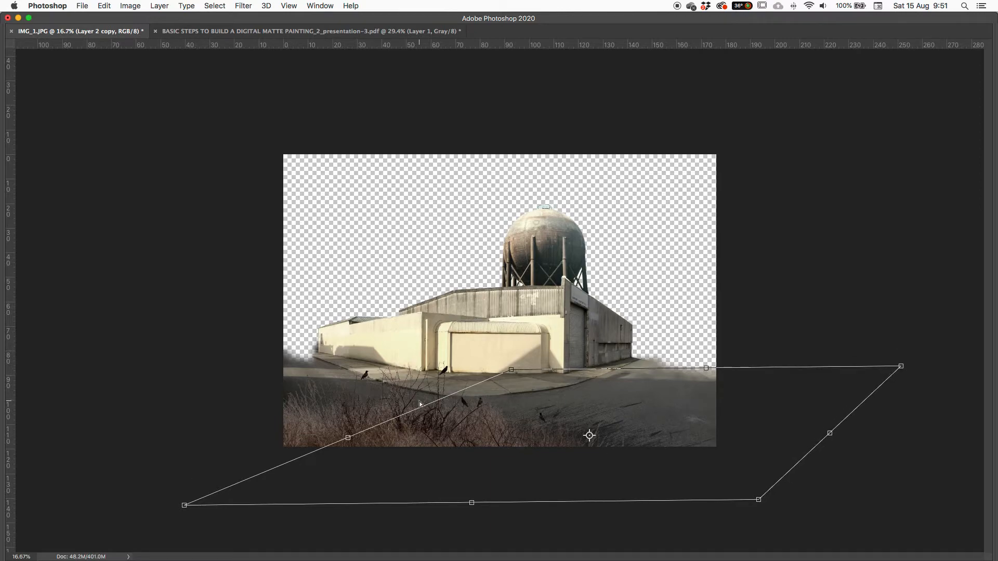
pyautogui.press('Return')
pyautogui.press('Tab')
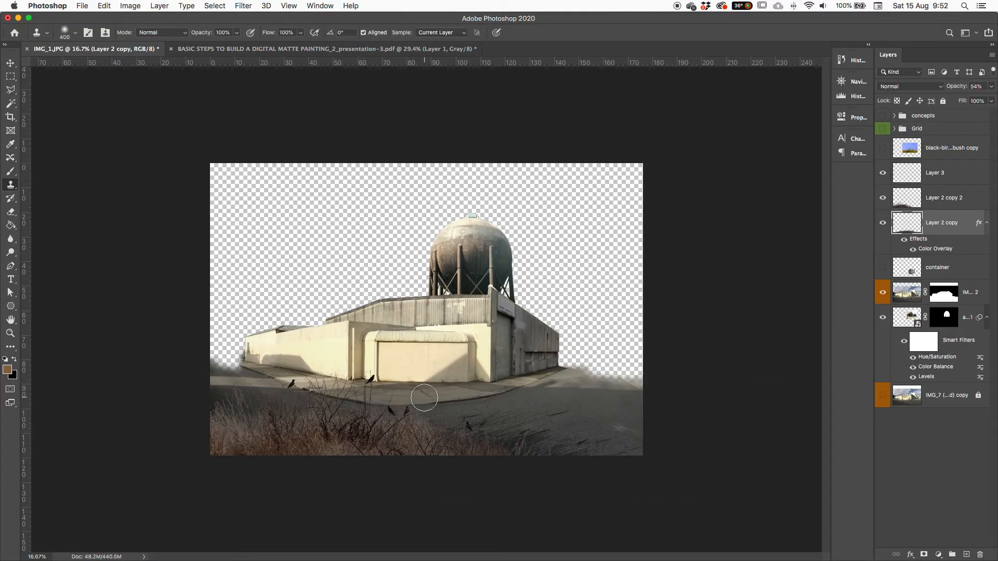
pyautogui.click(886, 229)
pyautogui.click(886, 230)
# Create a new empty layer above the bush layer and clip it to the bush
pyautogui.click(909, 196)
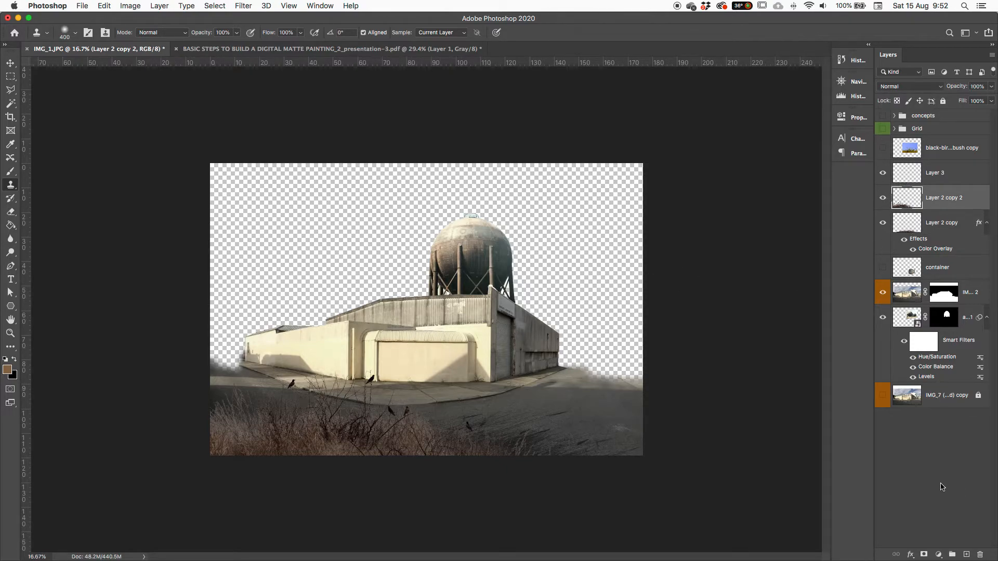
pyautogui.click(965, 554)
pyautogui.rightClick(945, 193)
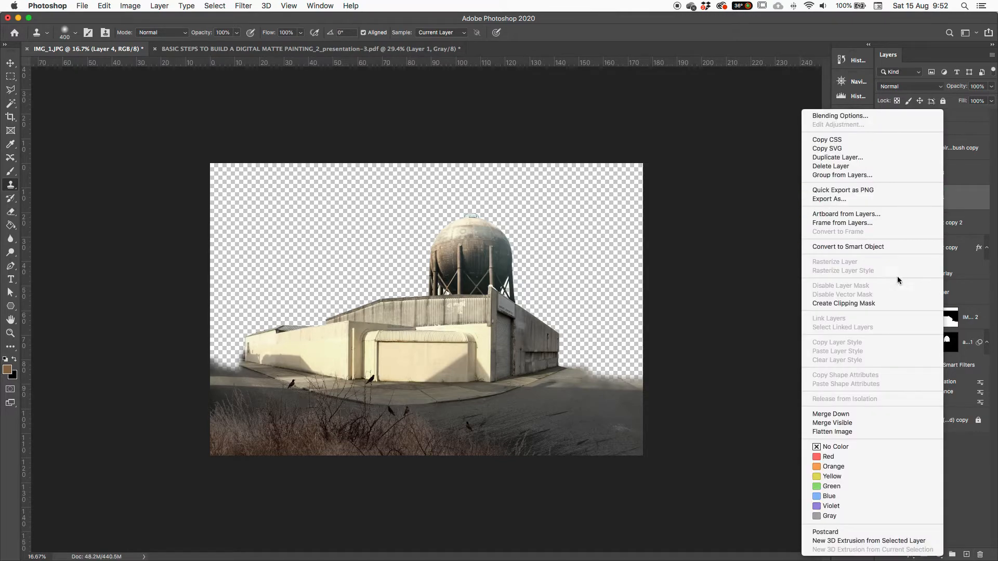
pyautogui.press('Escape')
pyautogui.keyDown('alt'); pyautogui.click(906, 202); pyautogui.keyUp('alt')
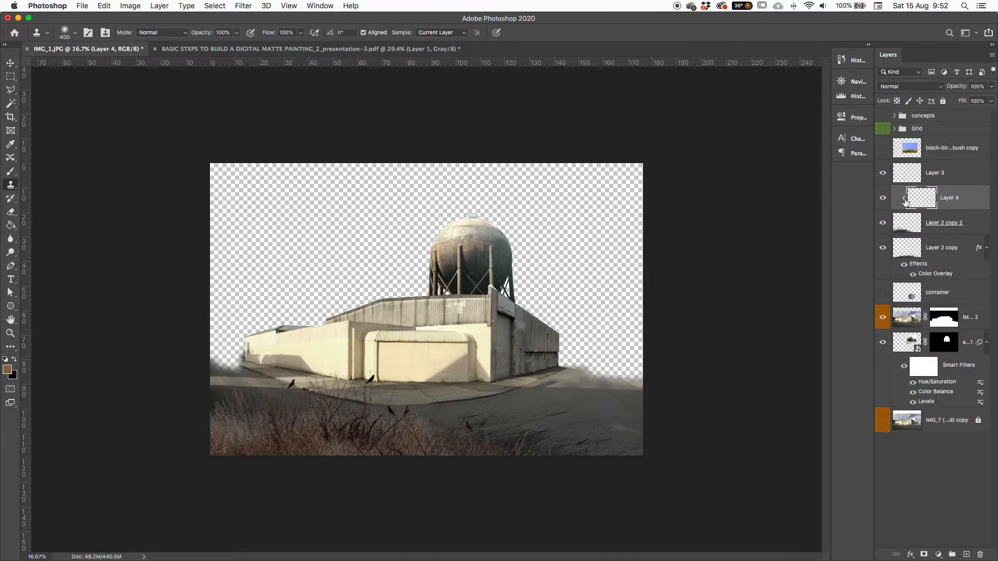
# Sample the cream wall colour and paint light over the grass tips with a soft 700 px brush
pyautogui.press('b')
pyautogui.keyDown('alt'); pyautogui.click(441, 360); pyautogui.keyUp('alt')
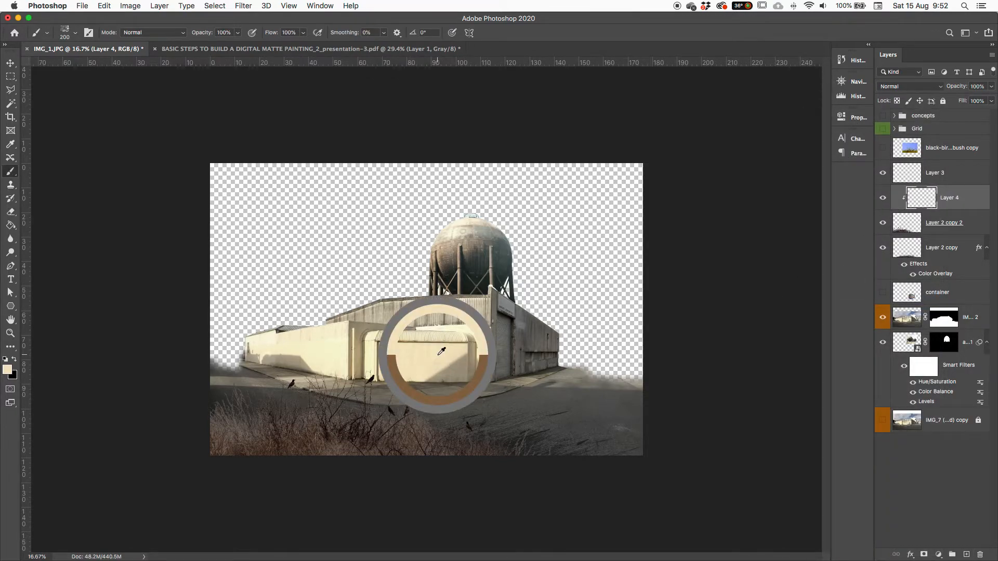
pyautogui.rightClick(475, 340)
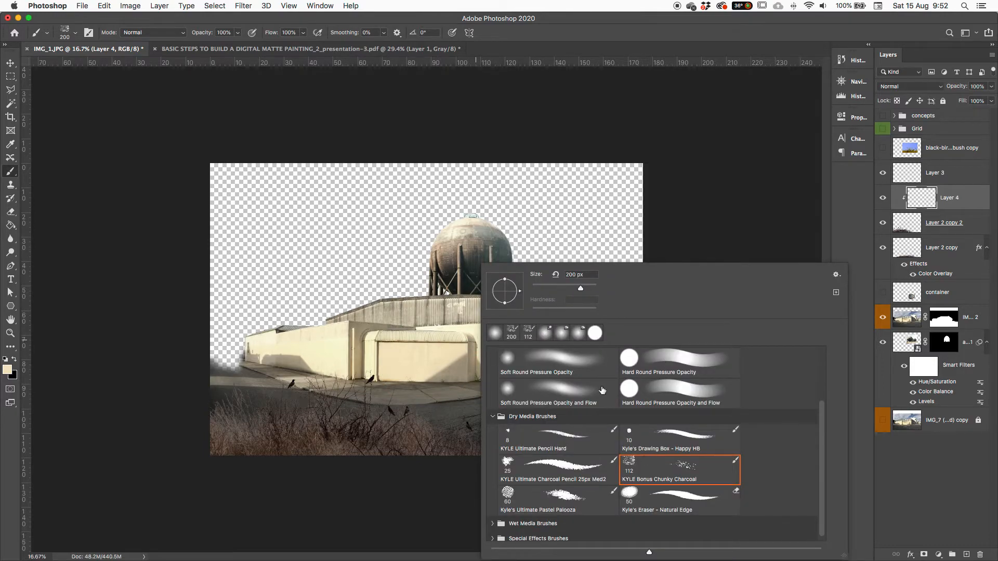
pyautogui.scroll(3, 602, 391)
pyautogui.click(553, 437)
pyautogui.click(769, 160)
pyautogui.press(']')
pyautogui.press(']')
pyautogui.press(']')
pyautogui.press(']')
pyautogui.press(']')
pyautogui.moveTo(207, 431)
pyautogui.mouseDown()
pyautogui.moveTo(223, 434)
pyautogui.moveTo(334, 379)
pyautogui.moveTo(480, 386)
pyautogui.mouseUp()
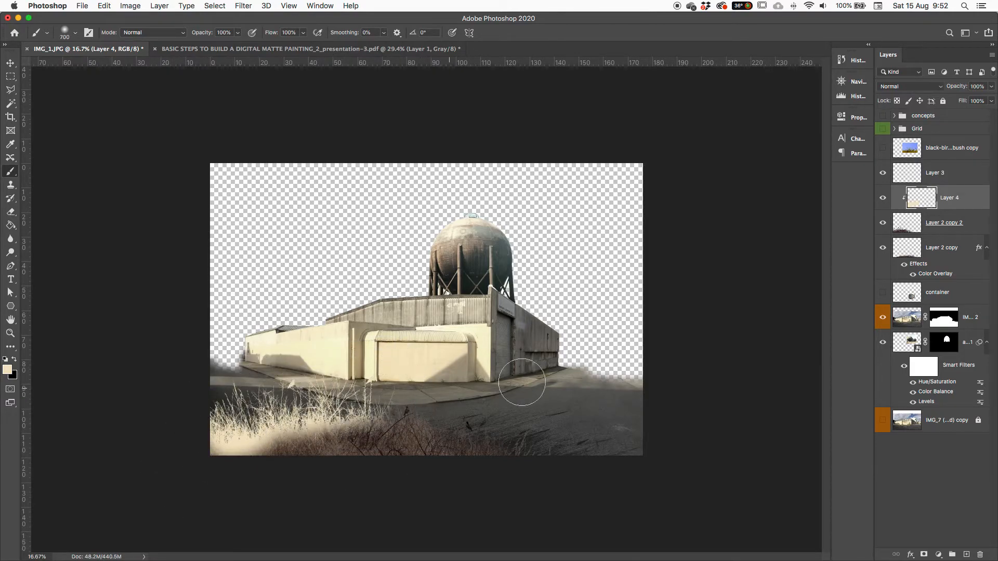
# Set the clipped light layer's blend mode to Overlay, keeping its opacity at 100%
pyautogui.click(911, 87)
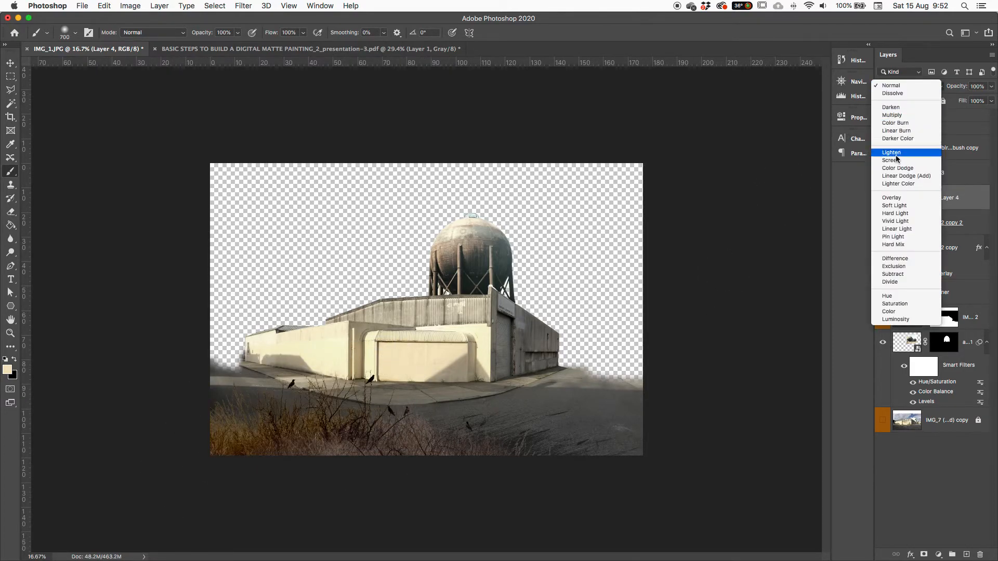
pyautogui.click(891, 200)
pyautogui.moveTo(938, 84); pyautogui.dragTo(923, 89)
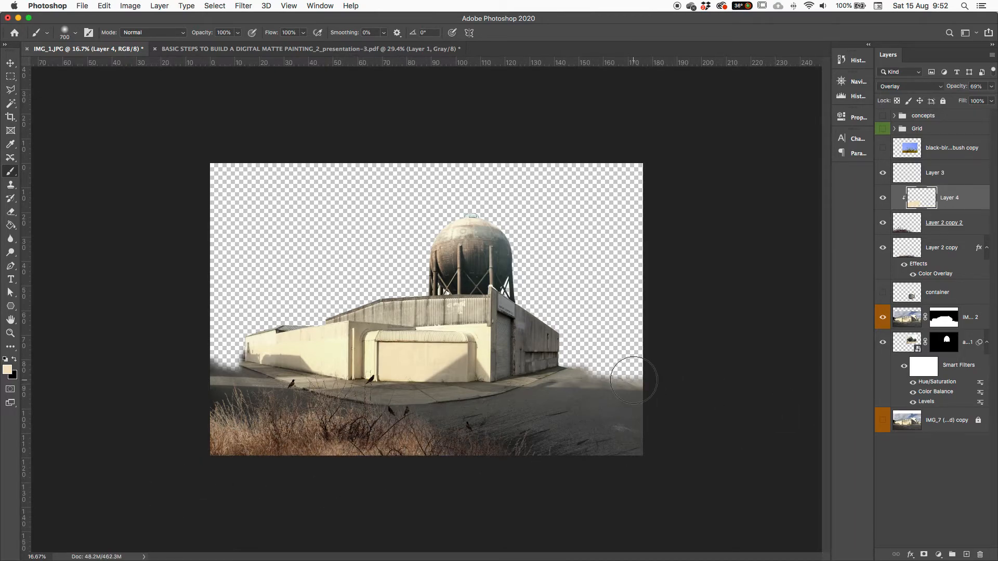
pyautogui.press('super+z')
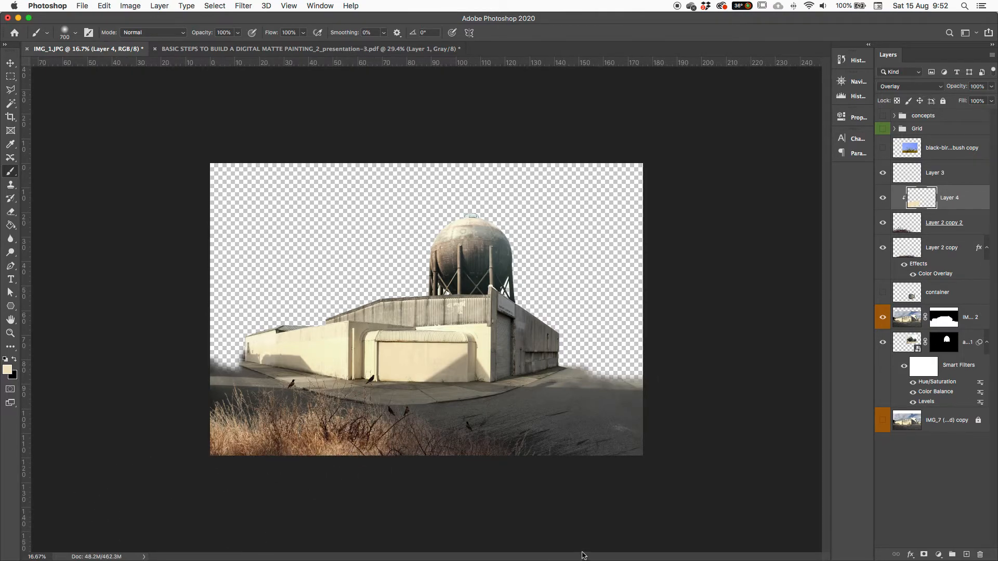
# Add a layer mask to the bush layer beneath the clipped light layer
pyautogui.click(890, 230)
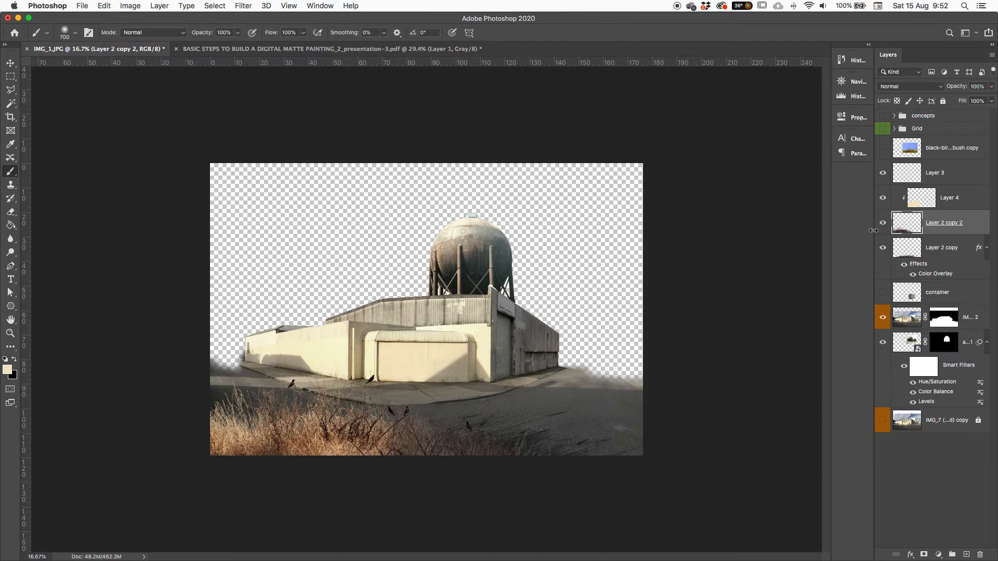
pyautogui.click(881, 224)
pyautogui.click(882, 224)
pyautogui.press('super+equal')
pyautogui.press('super+equal')
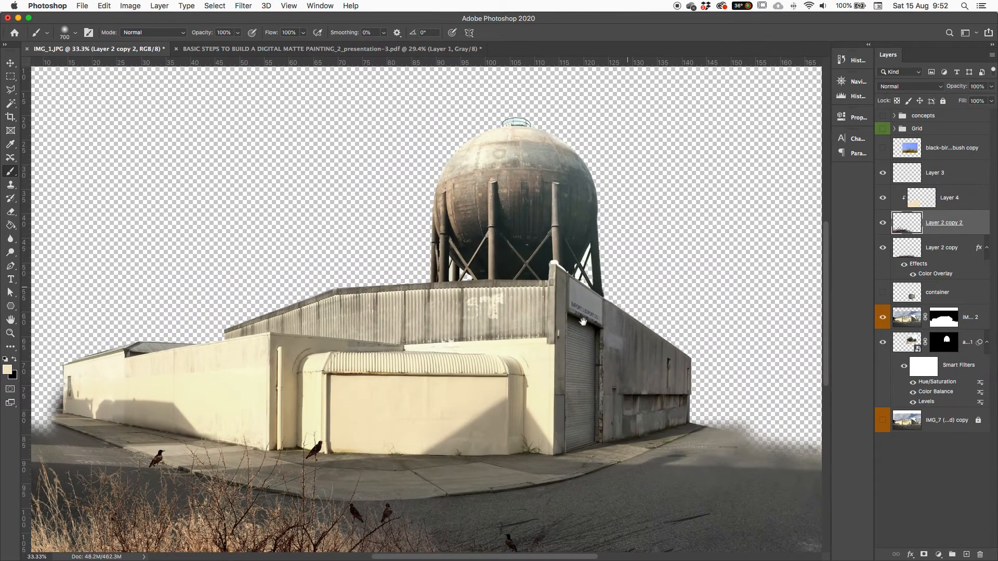
pyautogui.scroll(-5, 628, 287)
pyautogui.hscroll(-3, 628, 287)
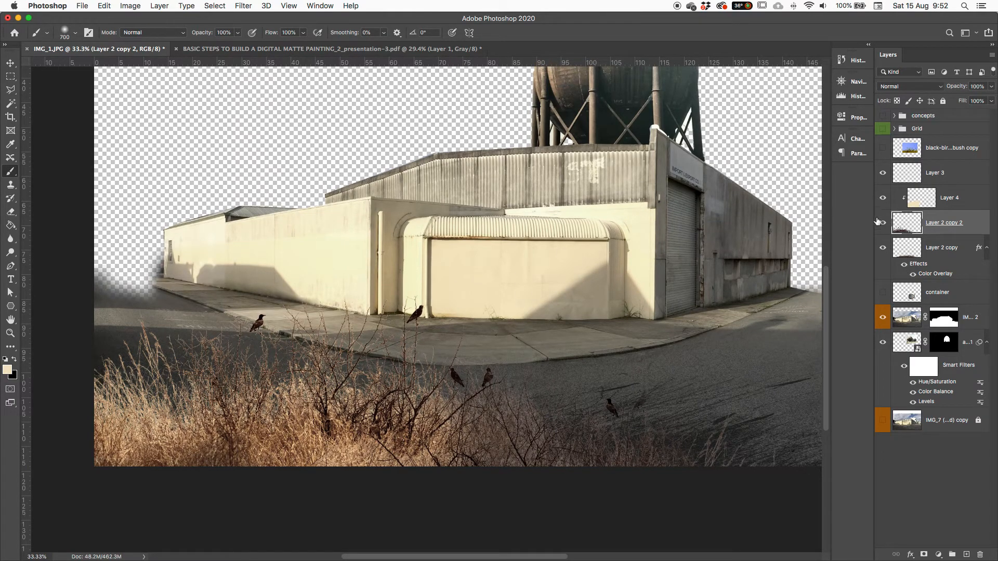
pyautogui.click(924, 554)
# Mask out the birds in the bush by painting over each one in black with an 80 px brush
pyautogui.press('[')
pyautogui.press('[')
pyautogui.press('[')
pyautogui.press('[')
pyautogui.press('[')
pyautogui.press('[')
pyautogui.press('[')
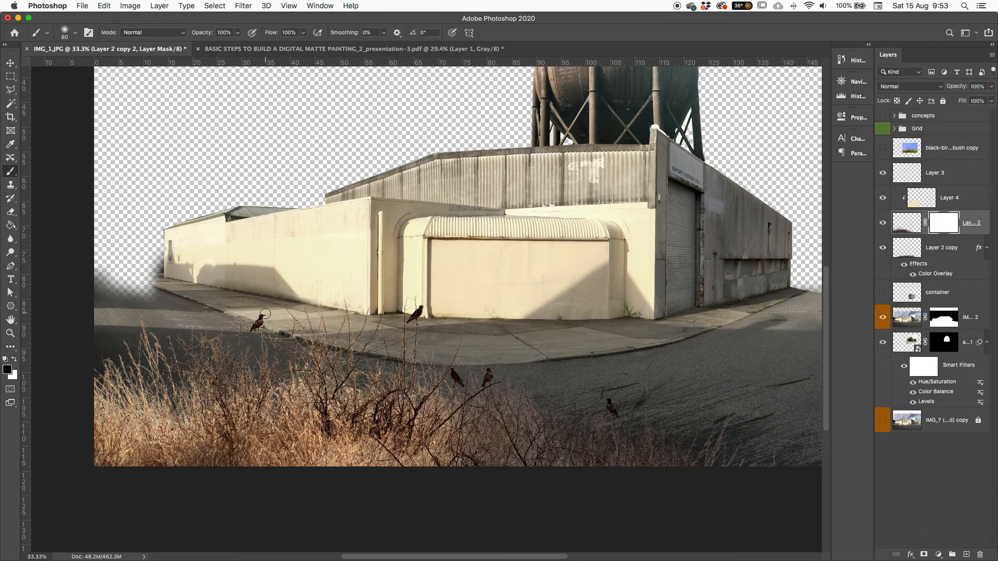
pyautogui.moveTo(262, 315); pyautogui.dragTo(261, 317)
pyautogui.moveTo(424, 309); pyautogui.dragTo(414, 311)
pyautogui.moveTo(446, 367)
pyautogui.mouseDown()
pyautogui.moveTo(456, 377)
pyautogui.moveTo(494, 373)
pyautogui.moveTo(485, 387)
pyautogui.mouseUp()
pyautogui.moveTo(599, 401)
pyautogui.mouseDown()
pyautogui.moveTo(619, 412)
pyautogui.moveTo(610, 407)
pyautogui.mouseUp()
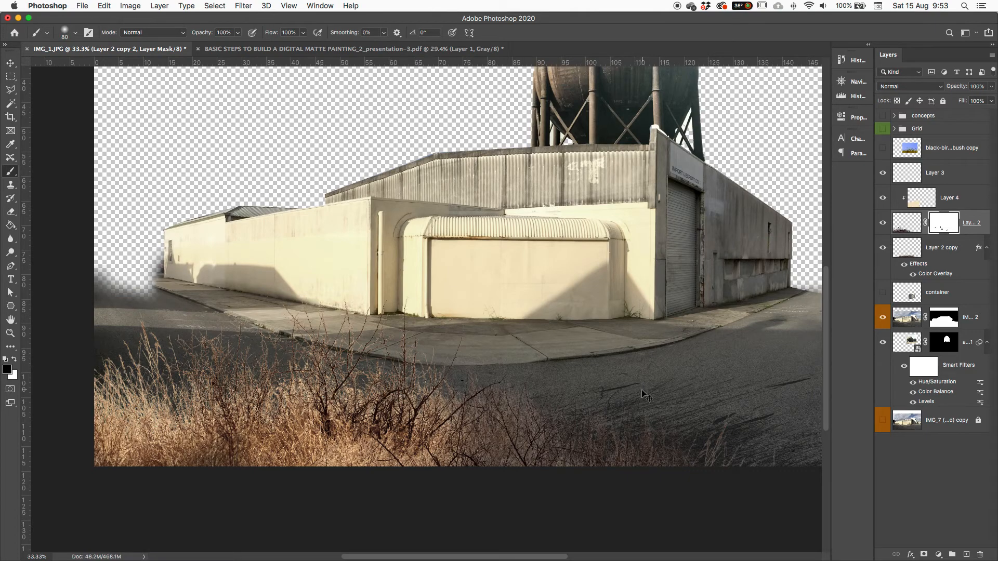
pyautogui.press('super+minus')
pyautogui.press('super+minus')
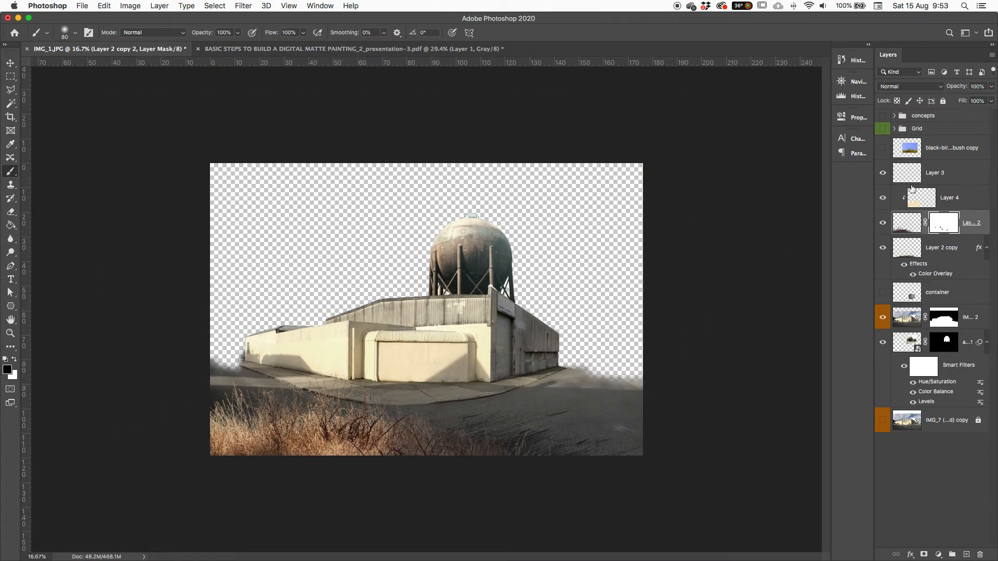
# Reduce the clipped Overlay light layer's opacity to 61%
pyautogui.click(883, 198)
pyautogui.click(883, 198)
pyautogui.click(910, 206)
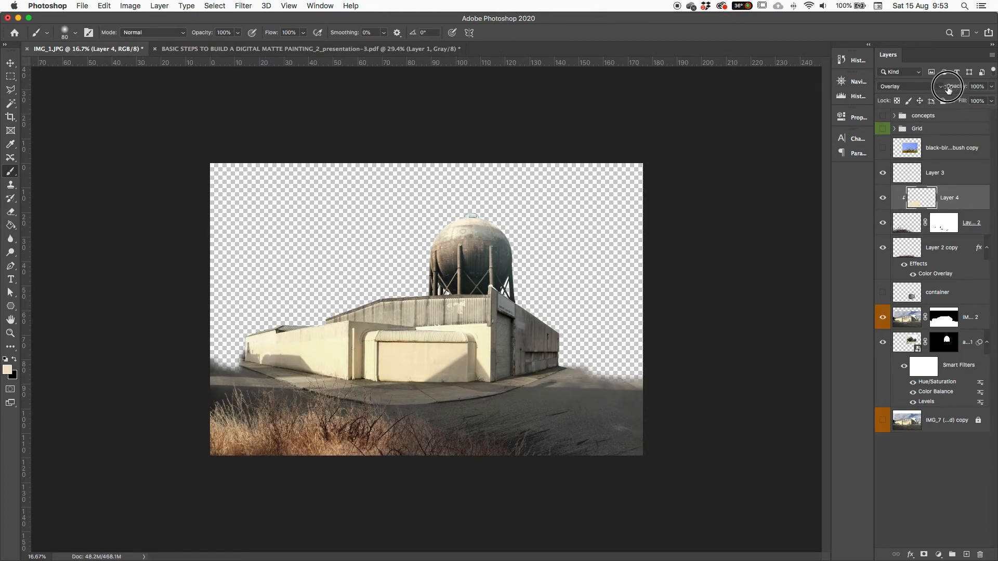
pyautogui.moveTo(942, 86); pyautogui.dragTo(934, 86)
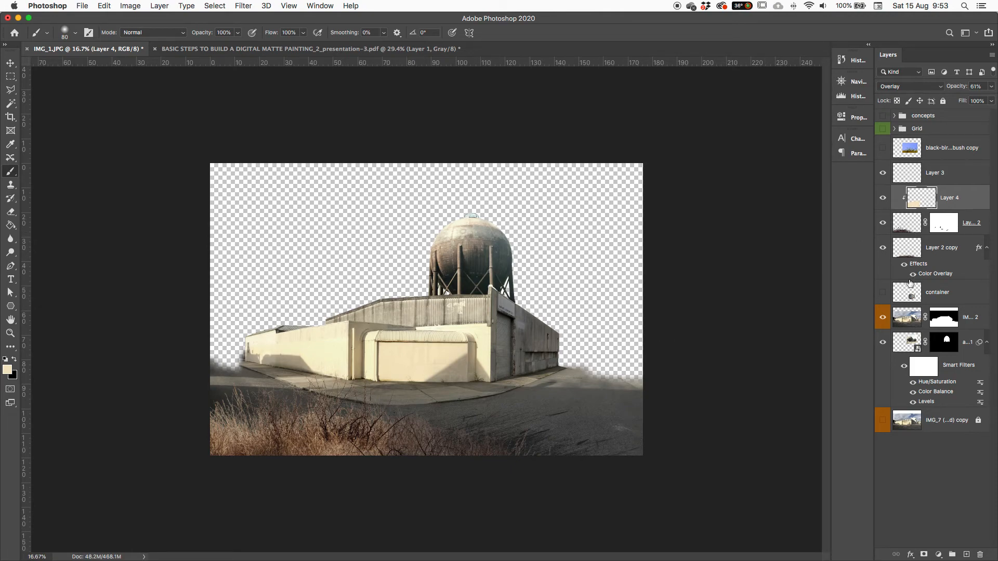
# Preview the container layer by showing it and hiding it again
pyautogui.click(883, 292)
pyautogui.click(883, 293)
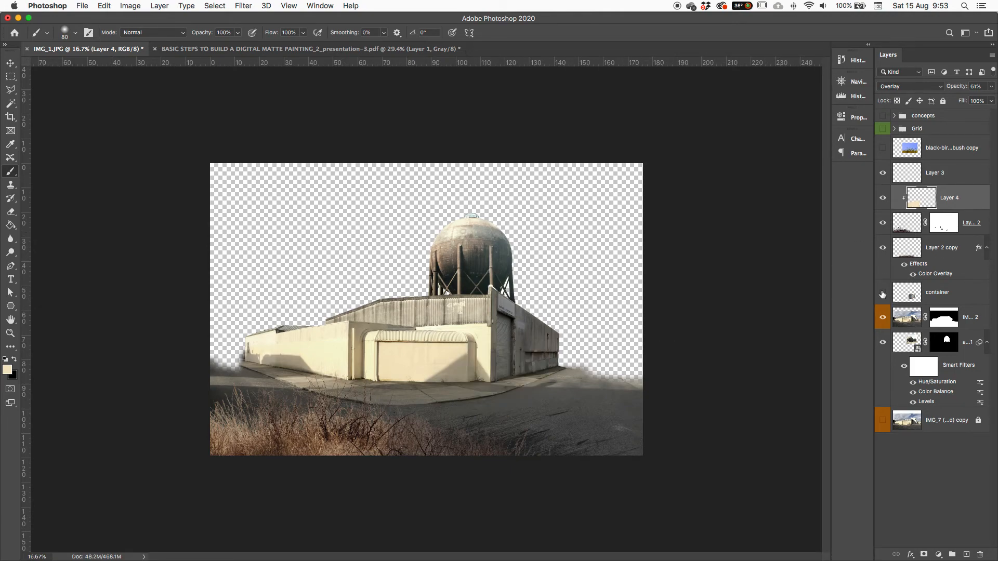